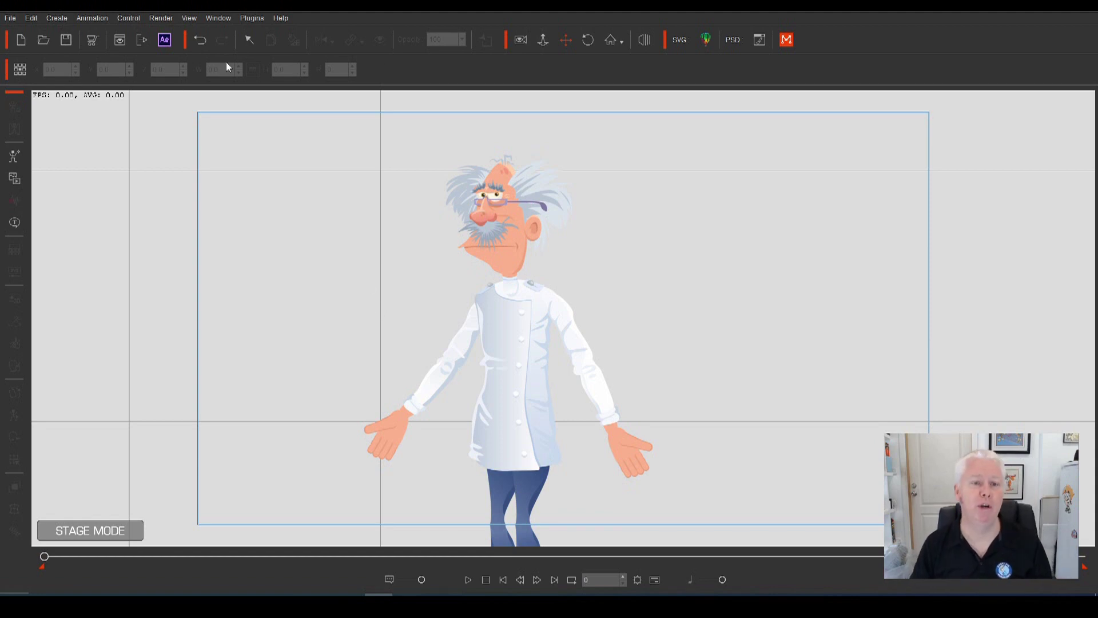
Select the white-haired doctor character standing on the stage.
left_click(540, 232)
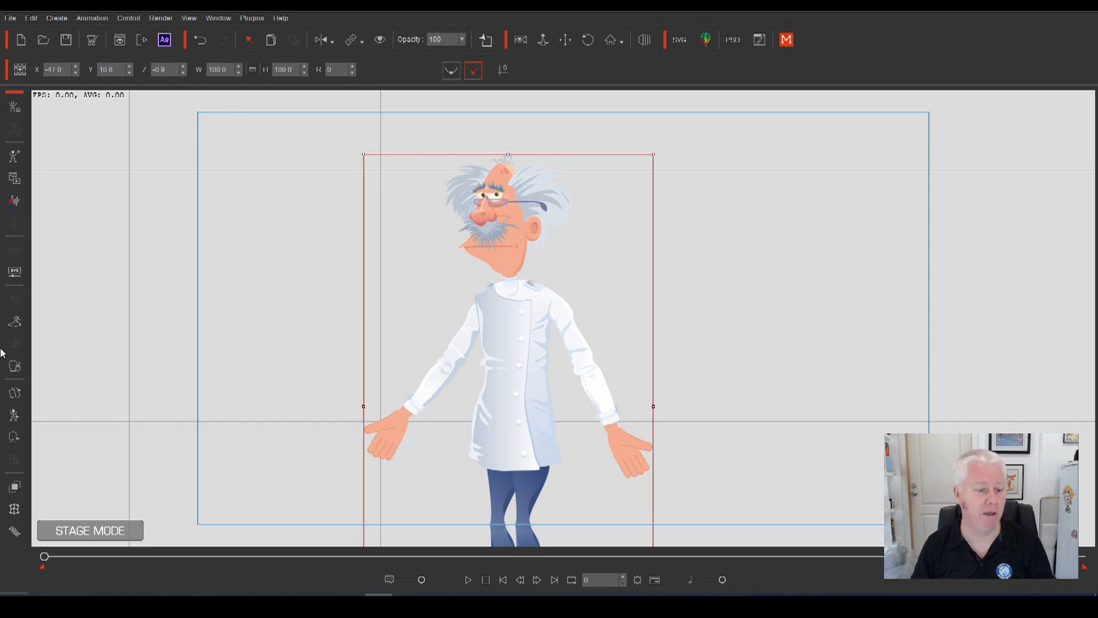
Show the doctor's bones and tilt his head bone sideways.
left_click(16, 415)
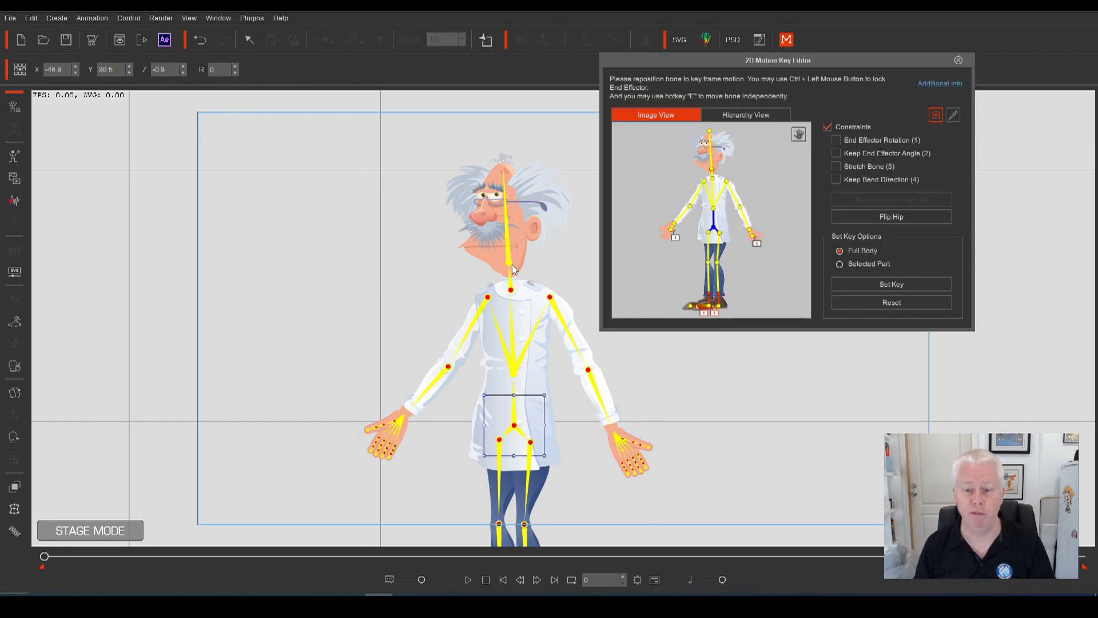
left_click(509, 264)
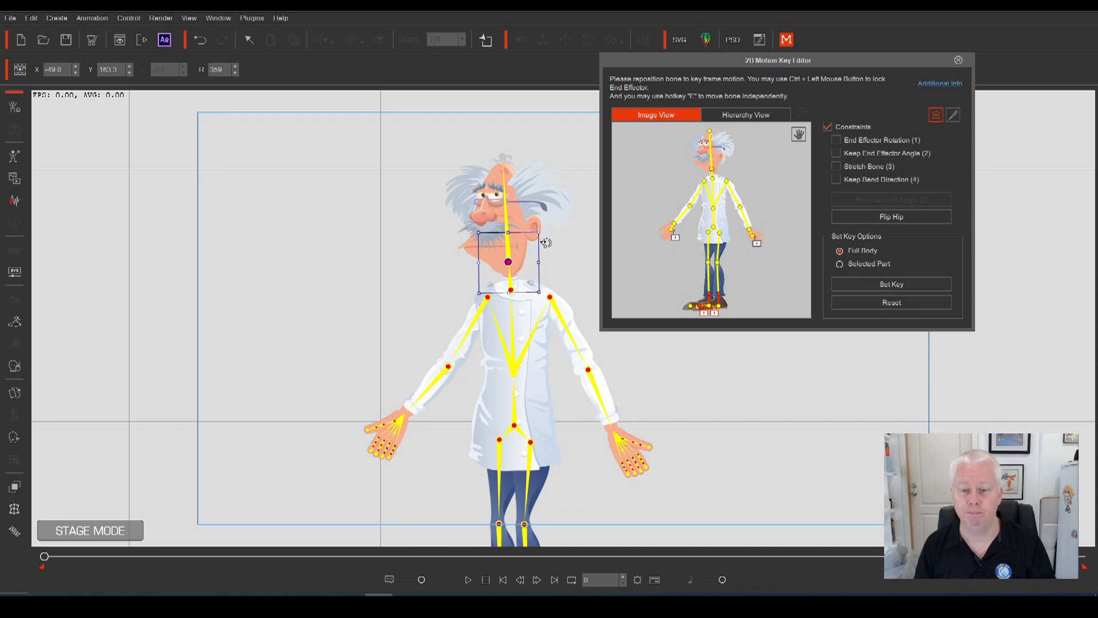
mouse_move(546, 243)
left_mouse_down()
mouse_move(563, 260)
mouse_move(559, 274)
mouse_move(563, 246)
left_mouse_up()
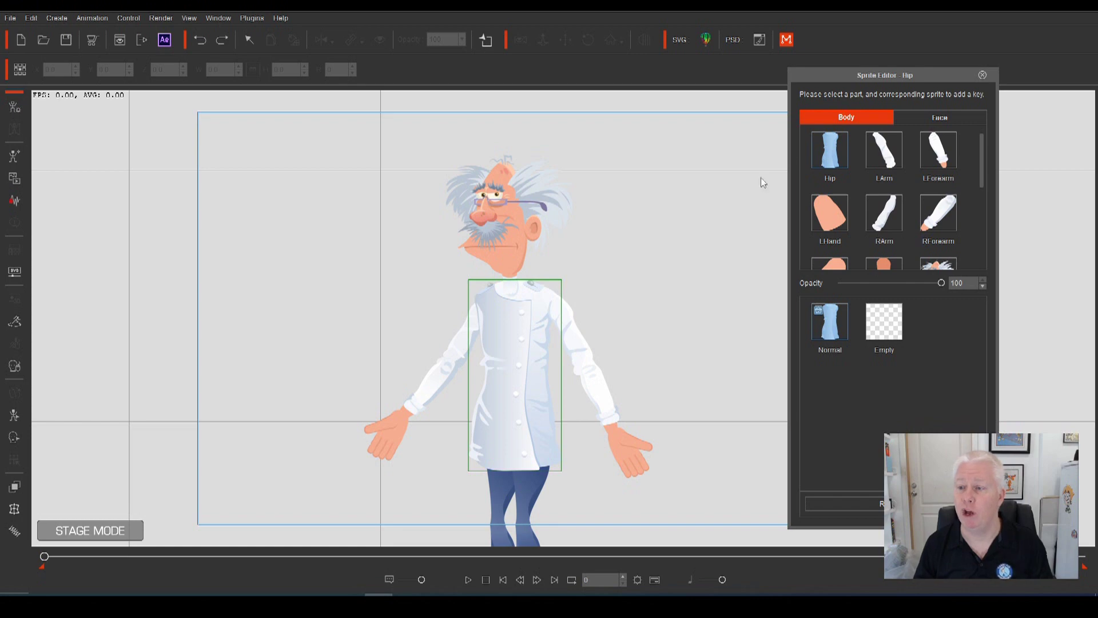
Move the Sprite Editor aside, browse the face parts, and set HeadTurn to the Empty sprite.
left_click_drag(864, 77, 778, 82)
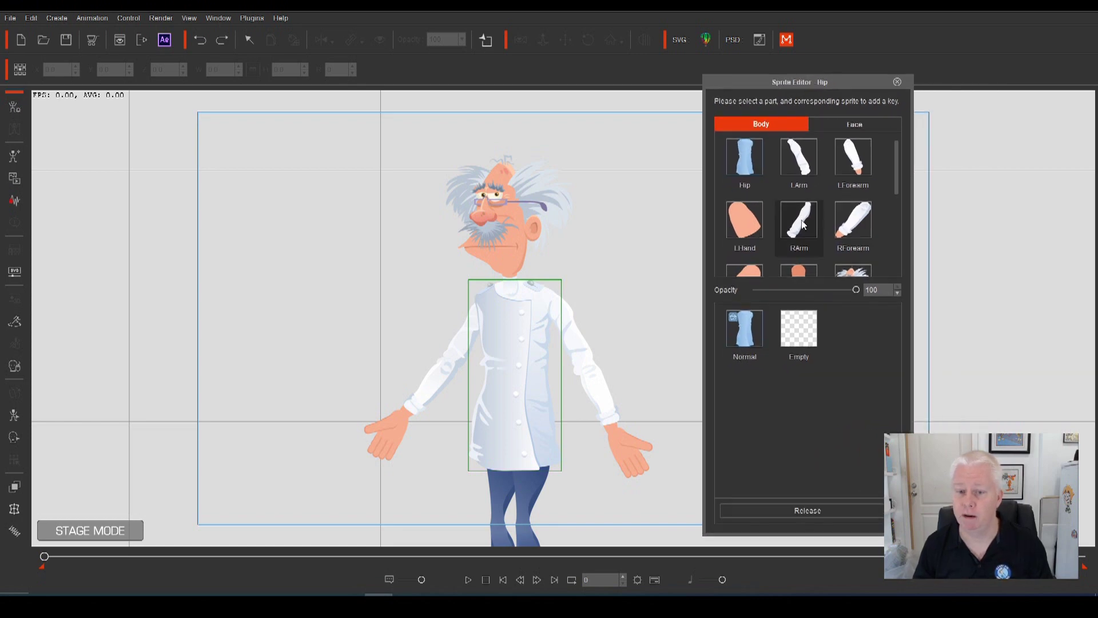
scroll(896, 189, "down", 2)
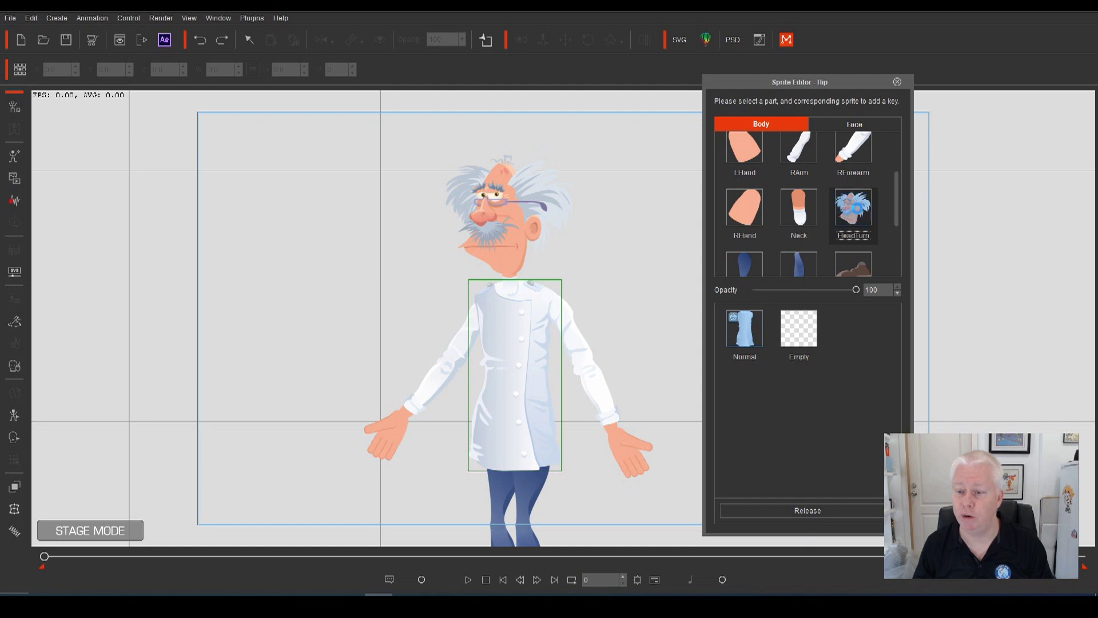
left_click(858, 213)
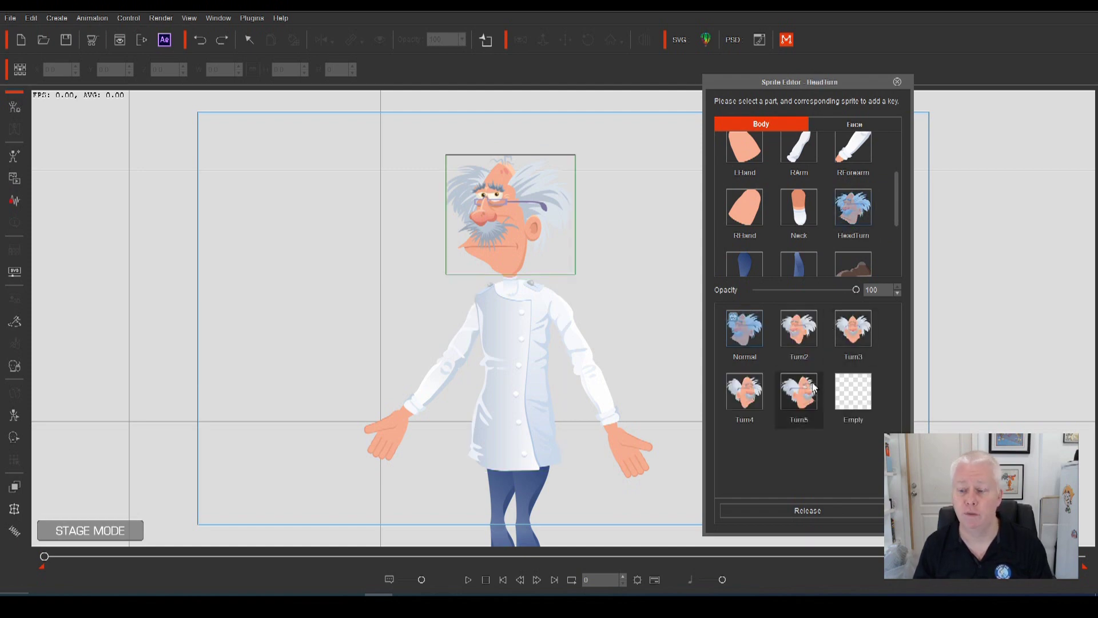
left_click(834, 125)
left_click_drag(896, 189, 891, 142)
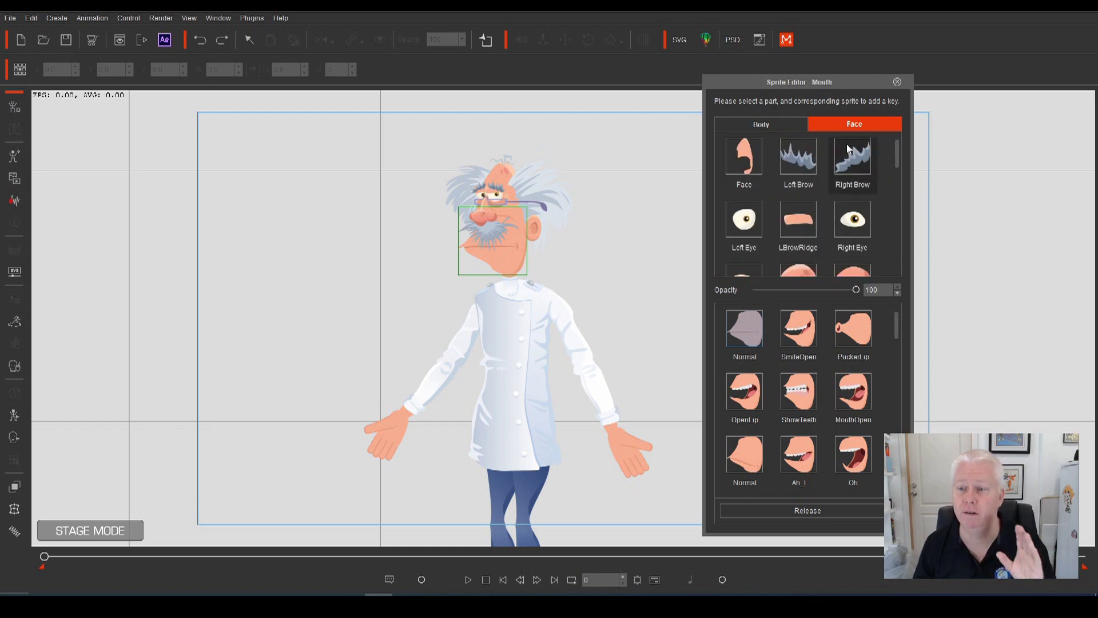
left_click(780, 125)
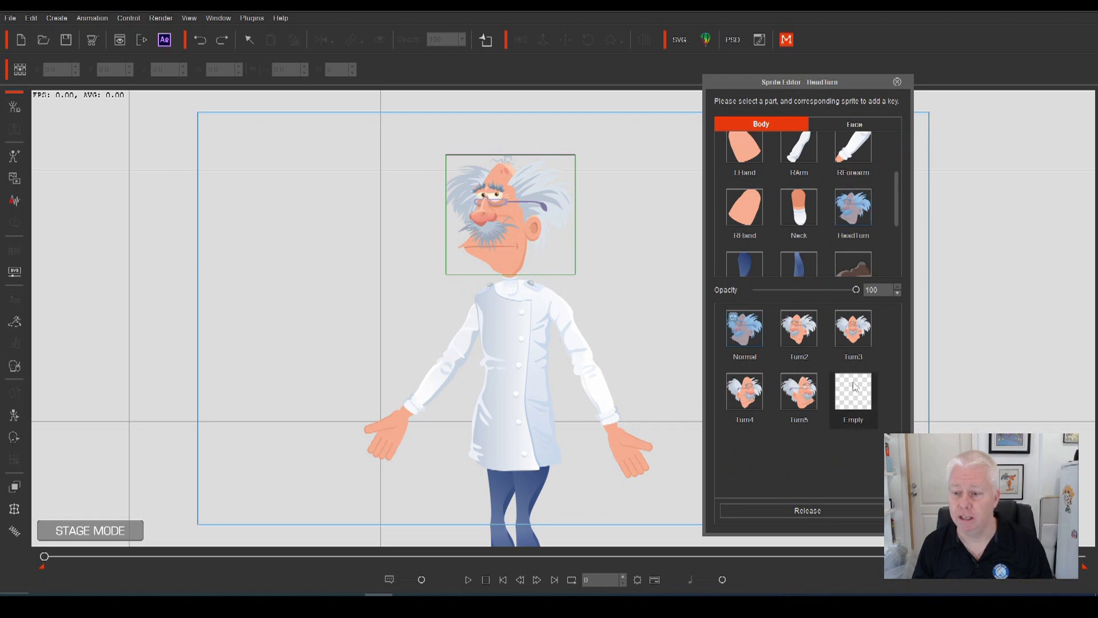
left_click(849, 403)
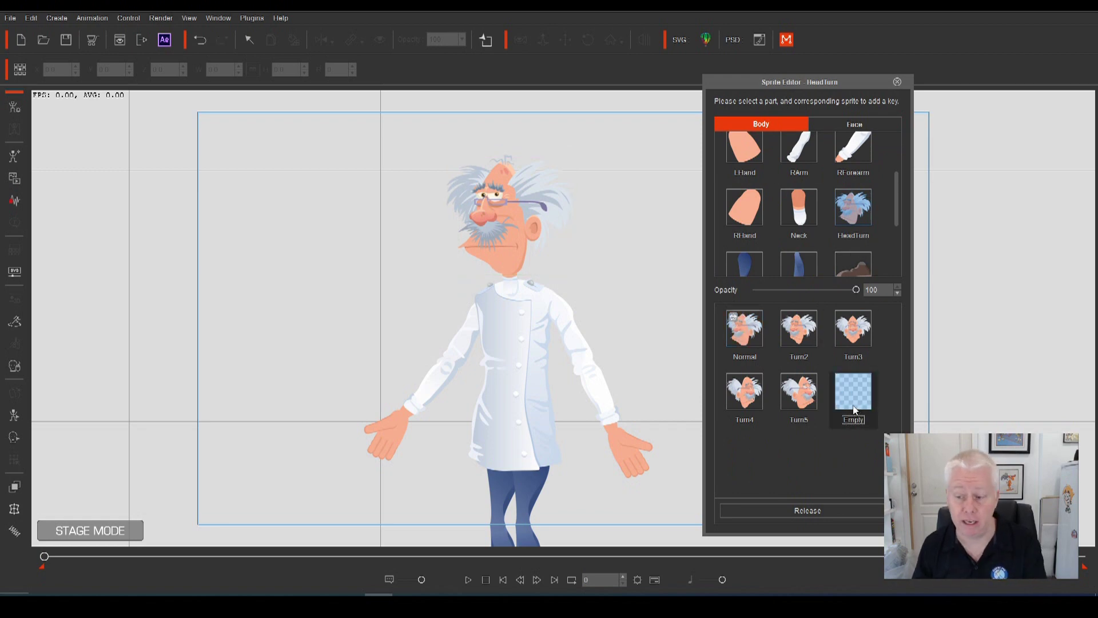
Return to bone posing and rotate the doctor's head back upright.
left_click(824, 125)
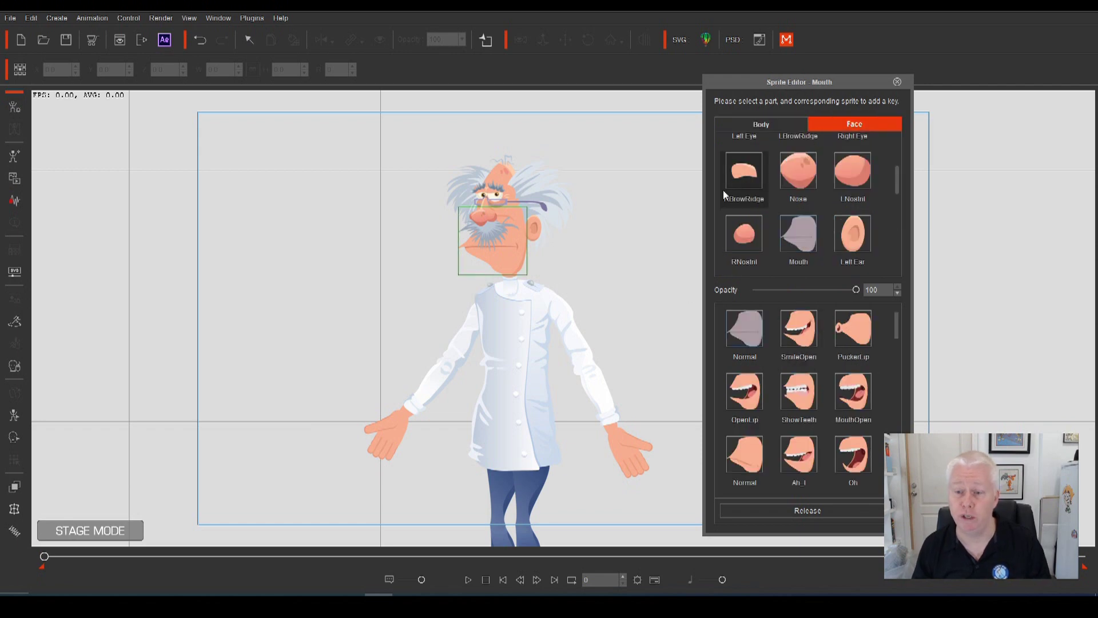
left_click(14, 416)
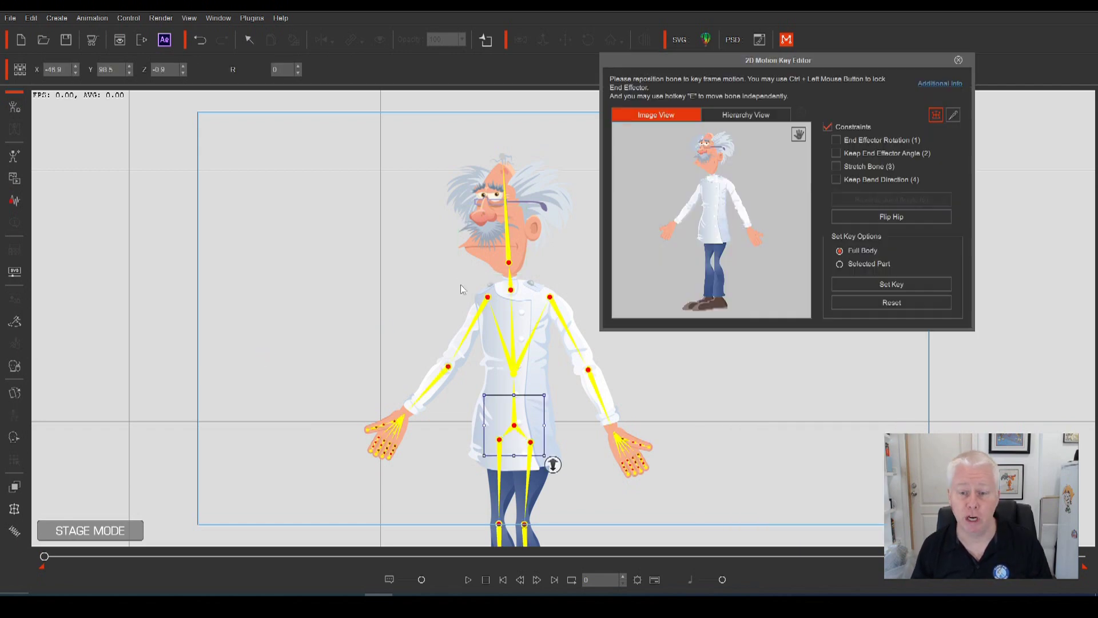
mouse_move(546, 255)
left_mouse_down()
mouse_move(550, 284)
mouse_move(556, 253)
left_mouse_up()
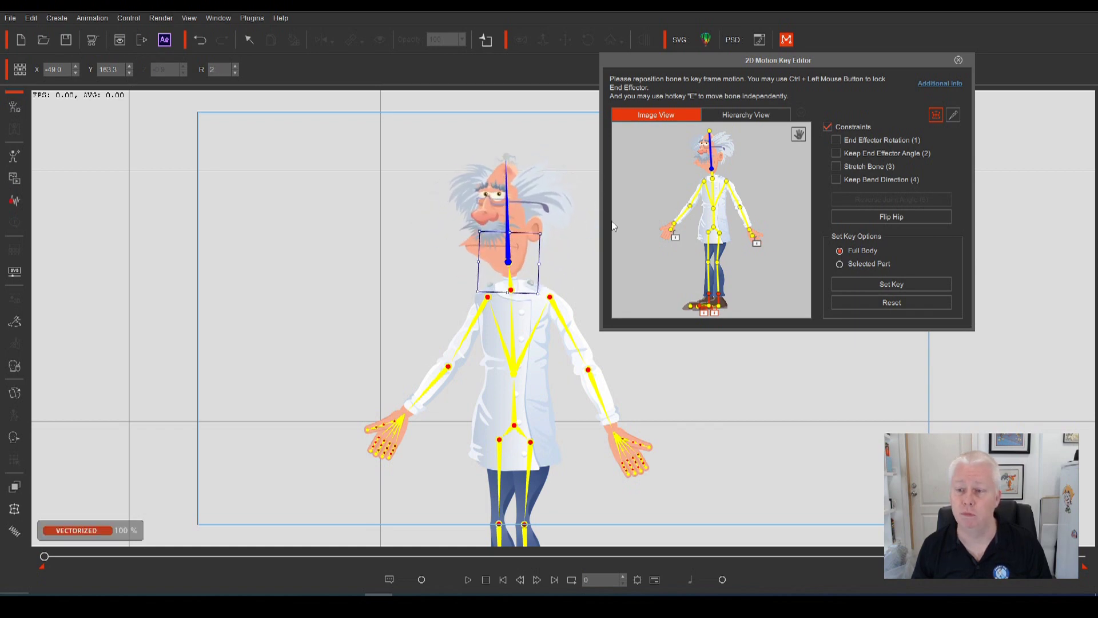
Set the doctor's mouth to Oh after trying PuckerLip, ShowTeeth and Normal.
left_click(958, 60)
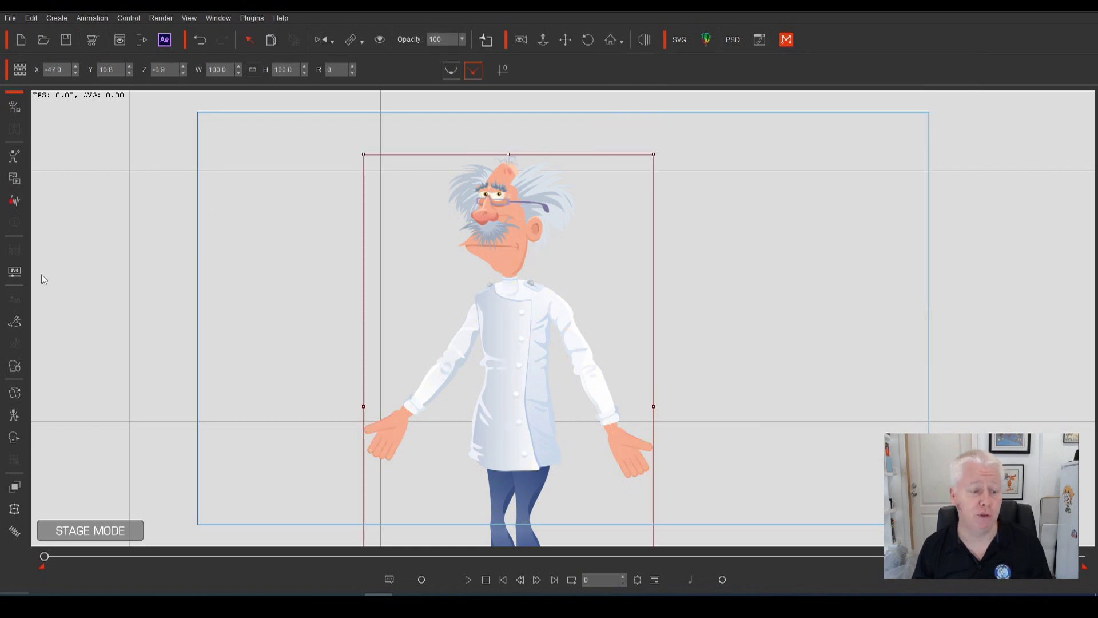
left_click(15, 393)
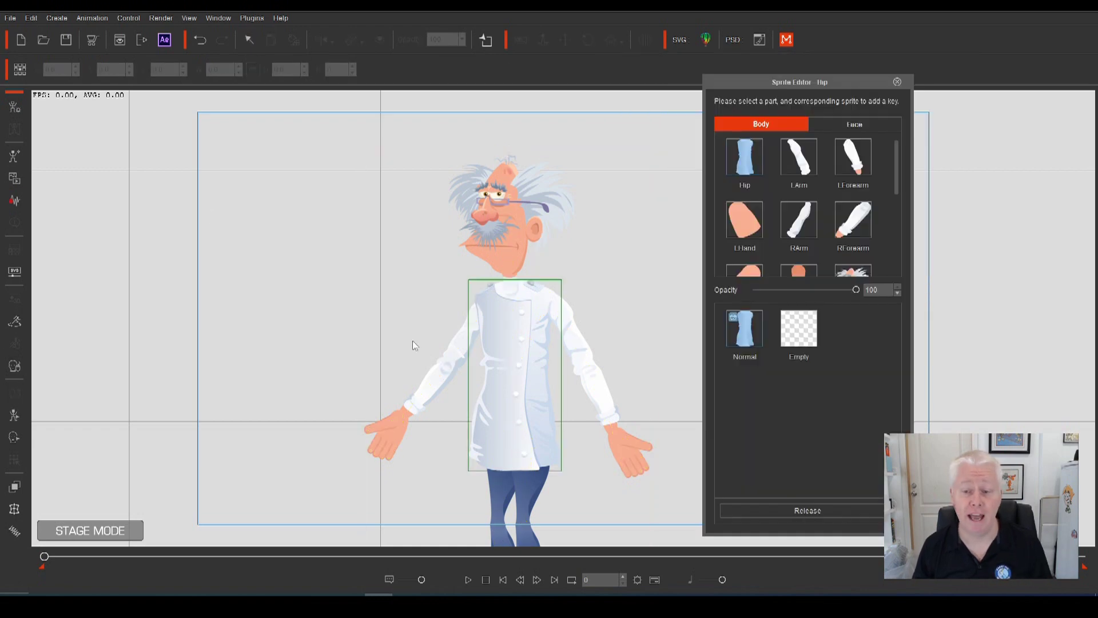
left_click(864, 124)
left_click(851, 335)
left_click(799, 392)
left_click(745, 455)
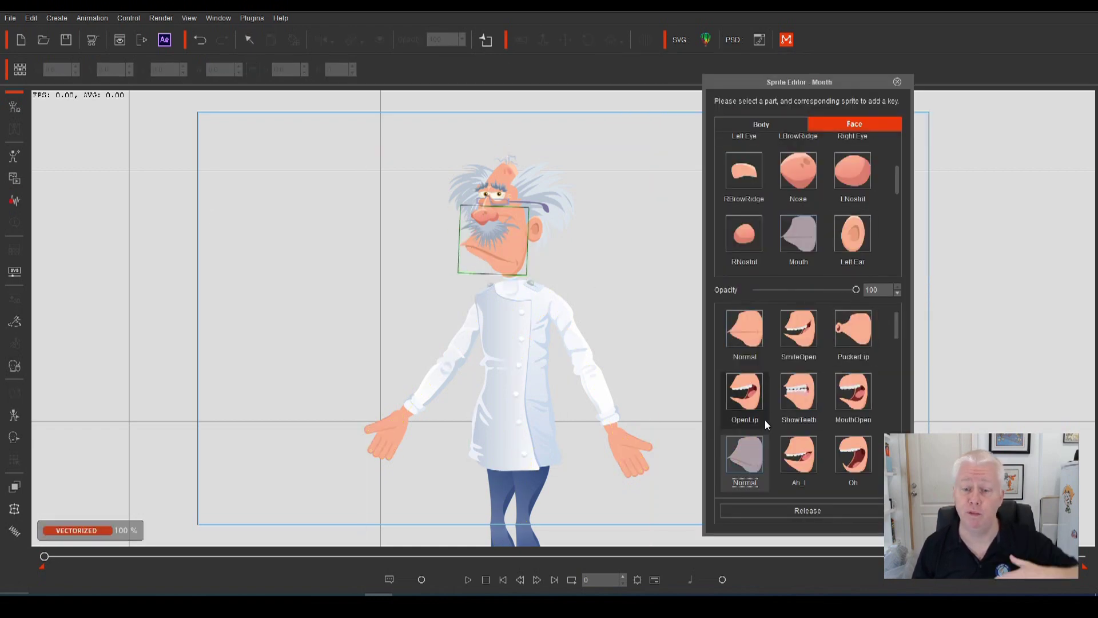
left_click(799, 392)
left_click(853, 455)
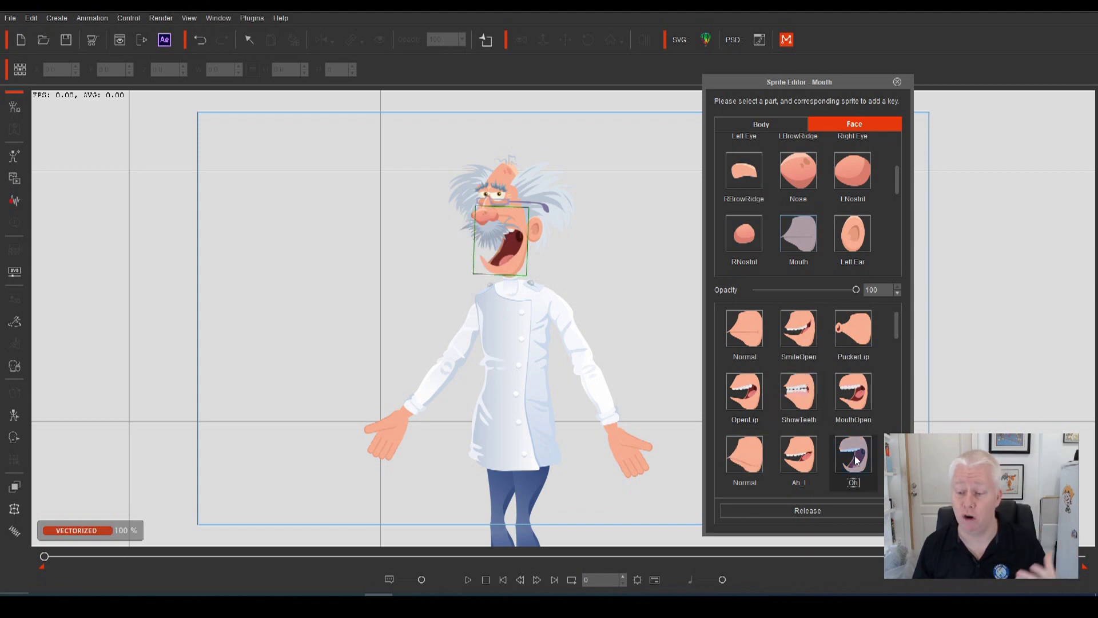
Set the left eye to Angry after trying SmileClose, EyeSquint and Sad.
scroll(801, 229, "up", 2)
left_click(752, 228)
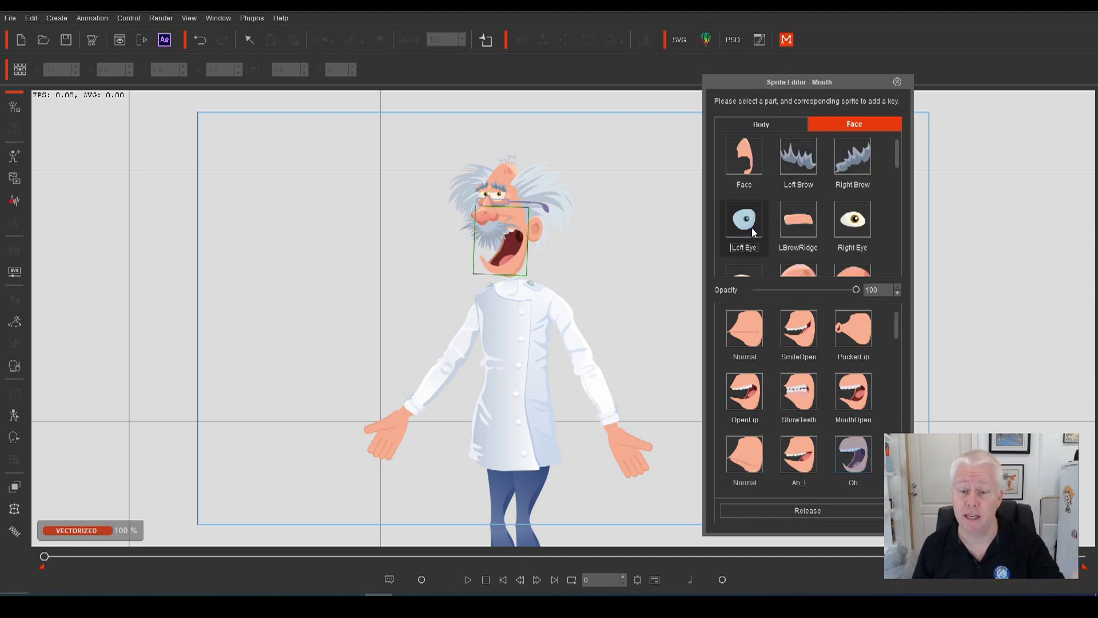
left_click(799, 327)
left_click(799, 392)
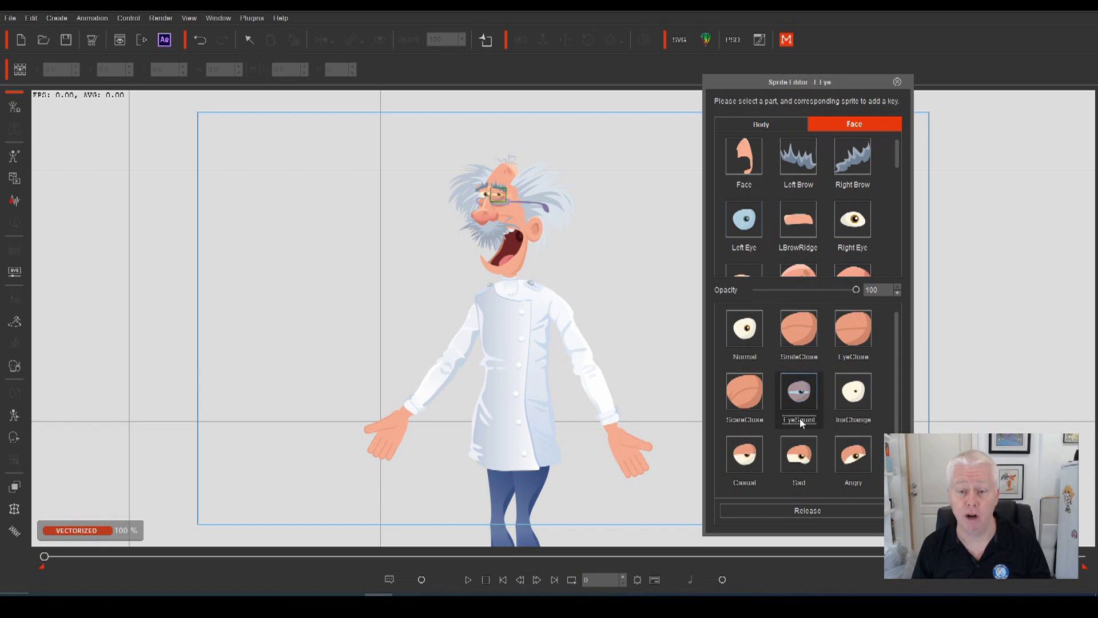
left_click(799, 455)
left_click(851, 453)
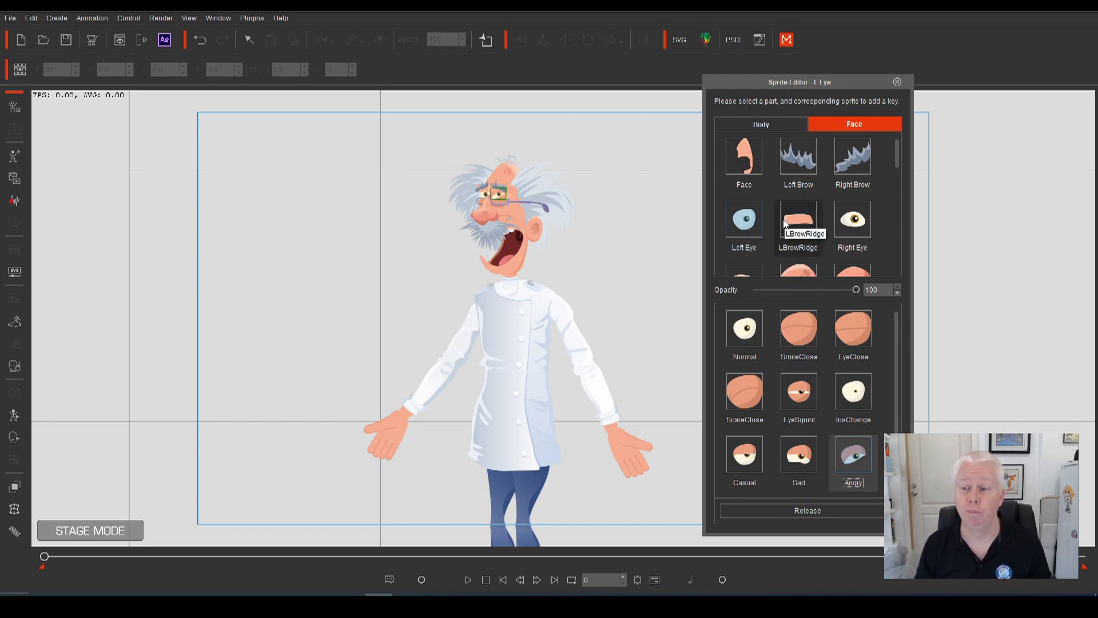
Set the Face base, Left Brow and Right Brow sprites to Empty.
left_click(738, 156)
left_click(805, 329)
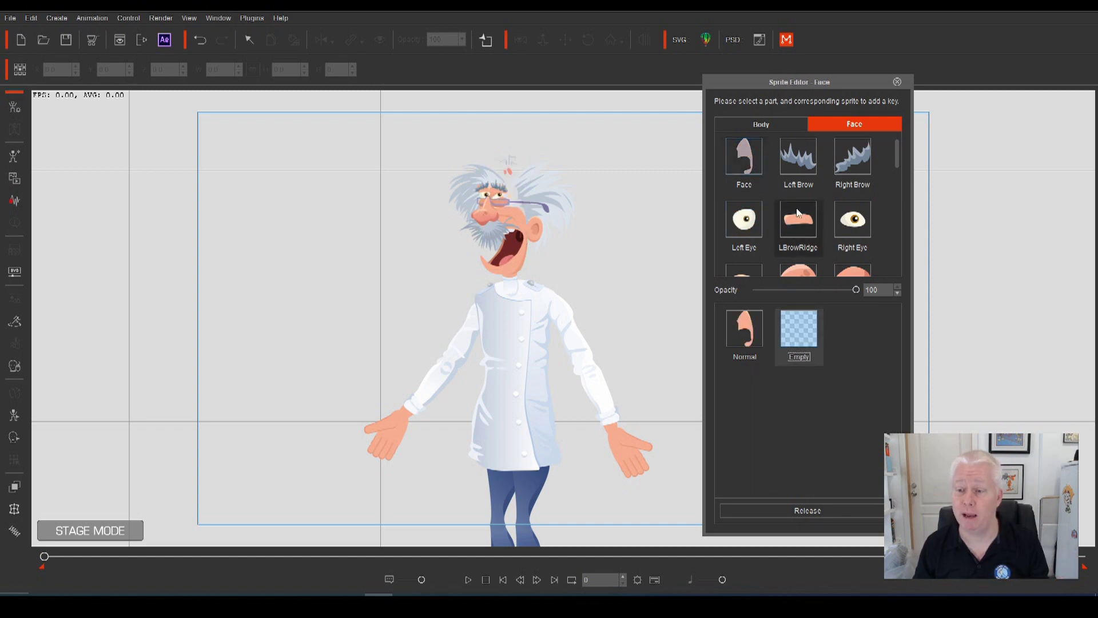
left_click(798, 156)
left_click(799, 329)
left_click(842, 171)
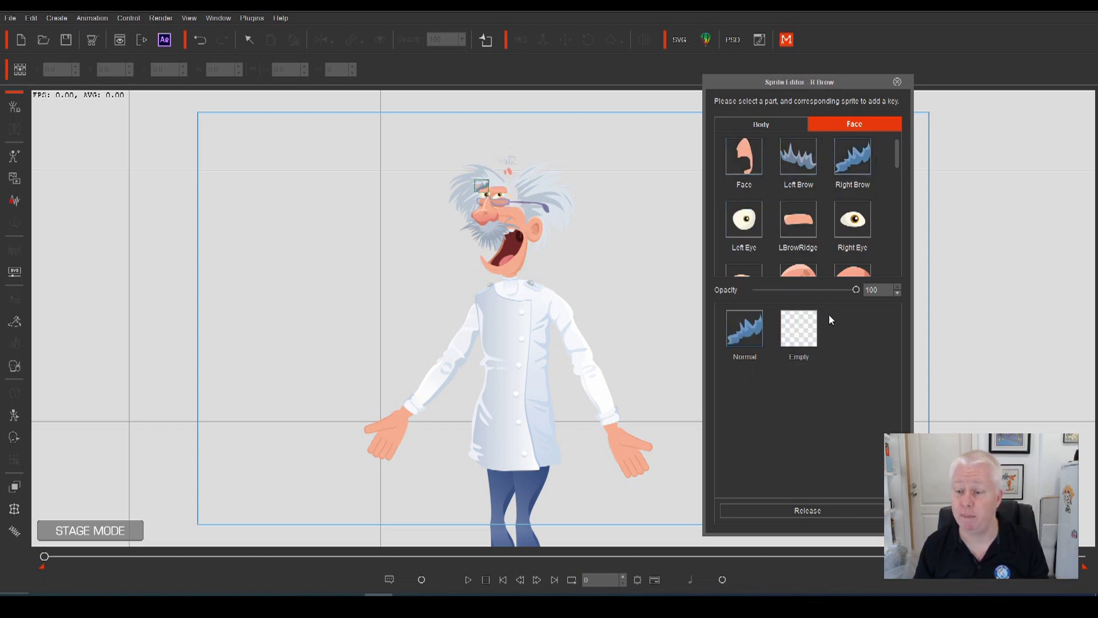
left_click(799, 329)
Hide the left eye and both brow ridges with Empty sprites.
left_click(744, 219)
scroll(824, 340, "down", 1)
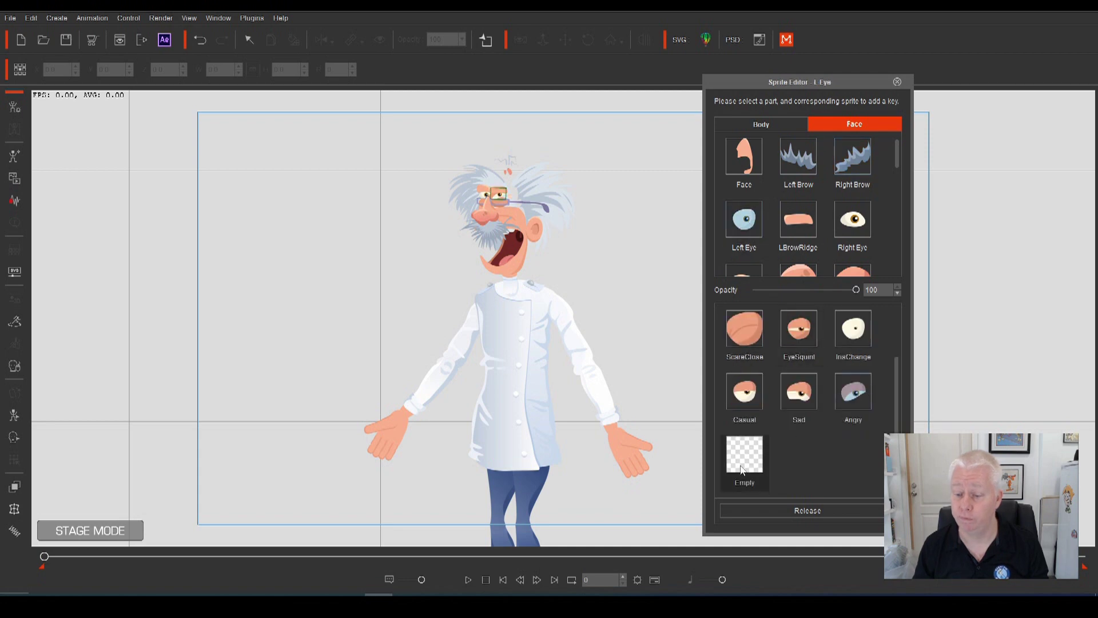
left_click(744, 455)
left_click(798, 212)
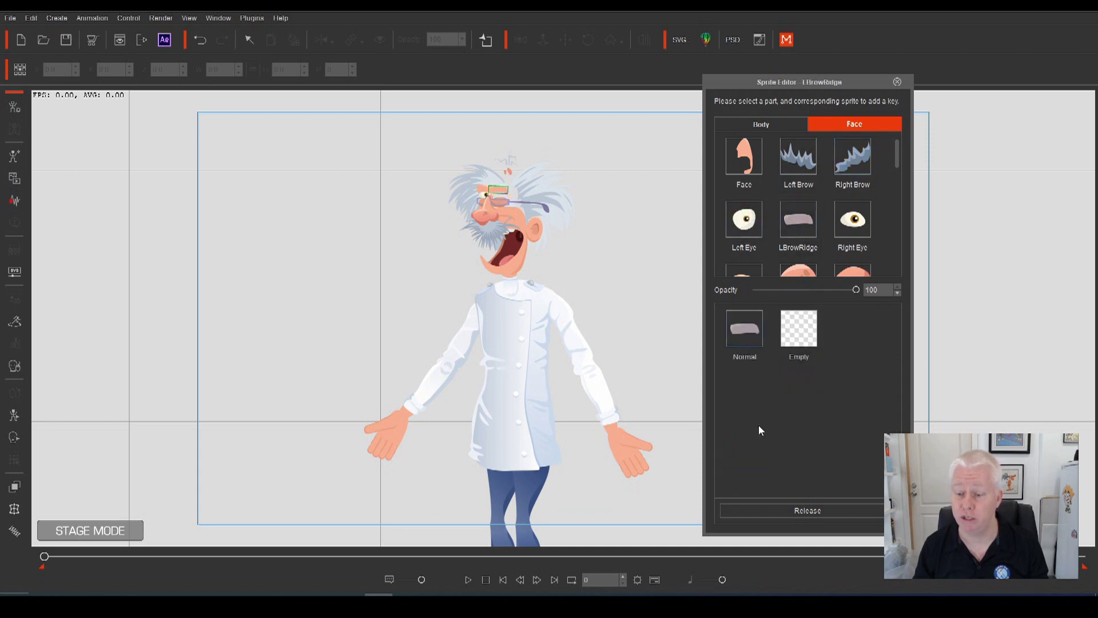
left_click(800, 335)
left_click(853, 219)
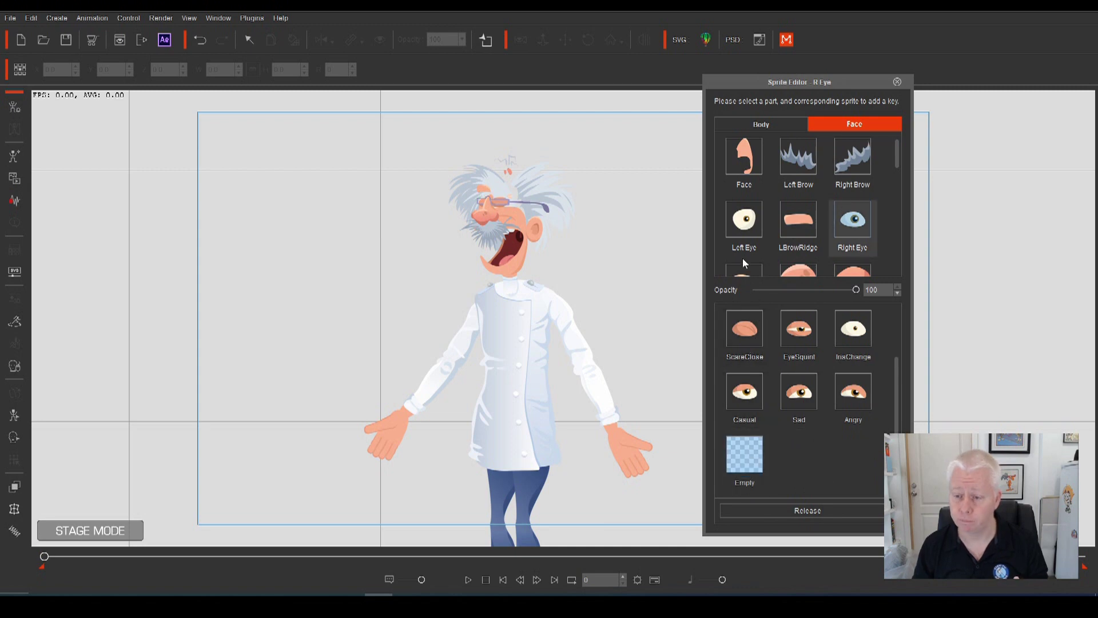
scroll(748, 259, "down", 1)
left_click(747, 238)
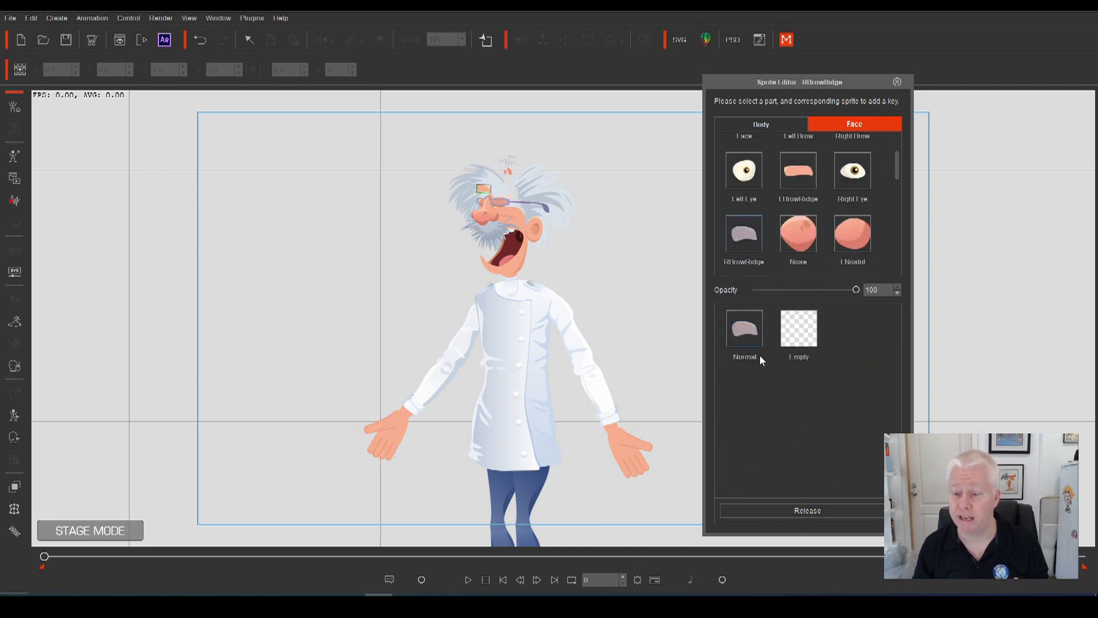
left_click(800, 328)
Browse the nose and hair parts and remove the back hair.
left_click(798, 235)
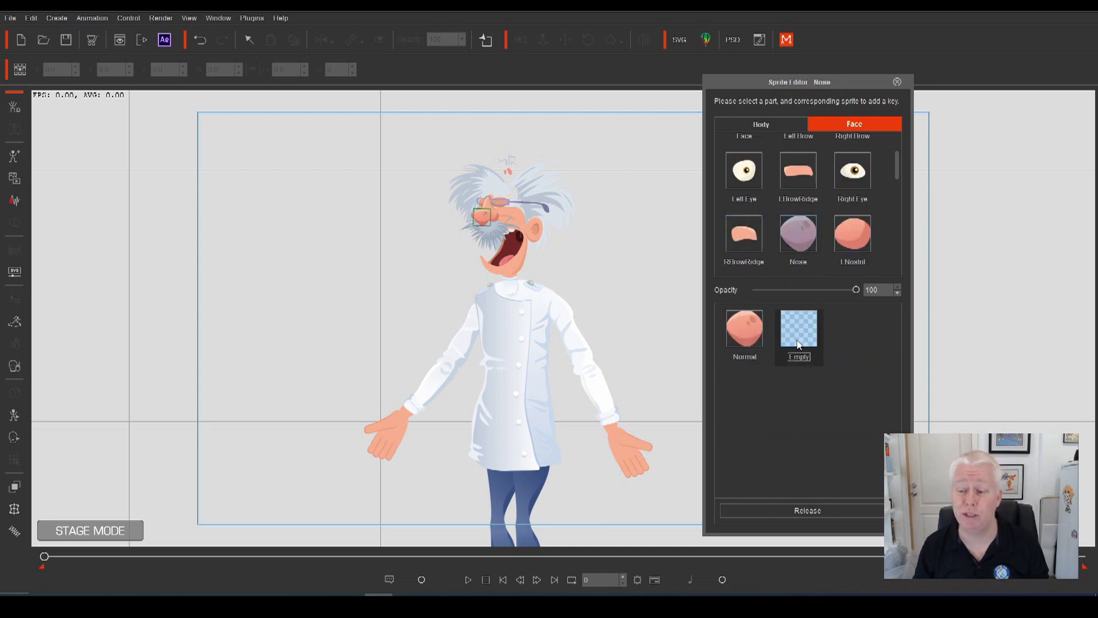
left_click(847, 240)
scroll(772, 251, "down", 2)
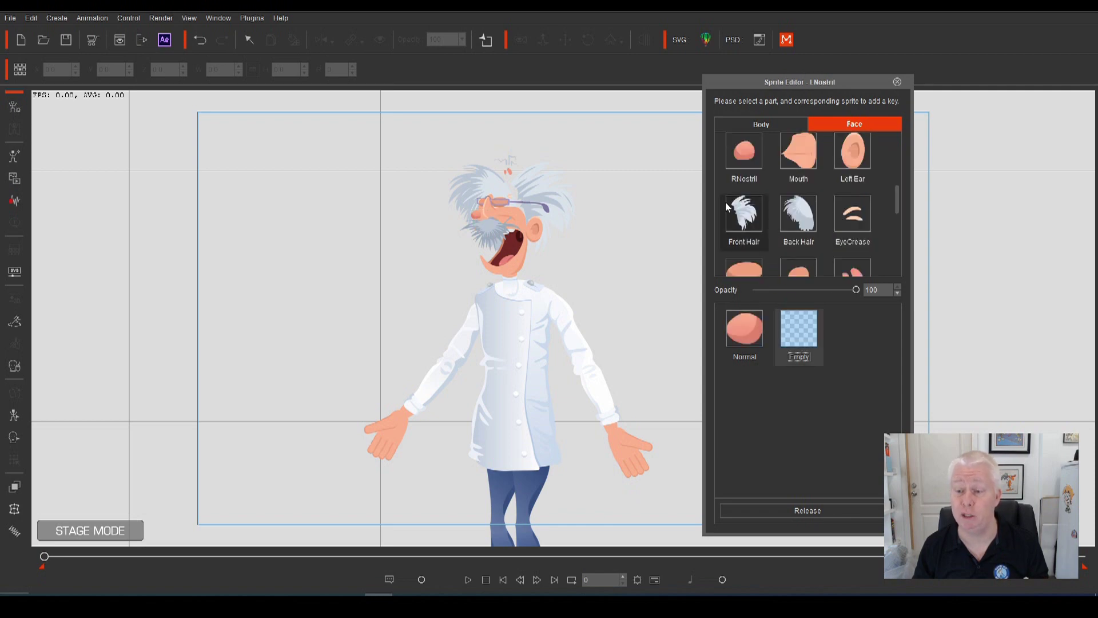
left_click(744, 212)
left_click(800, 213)
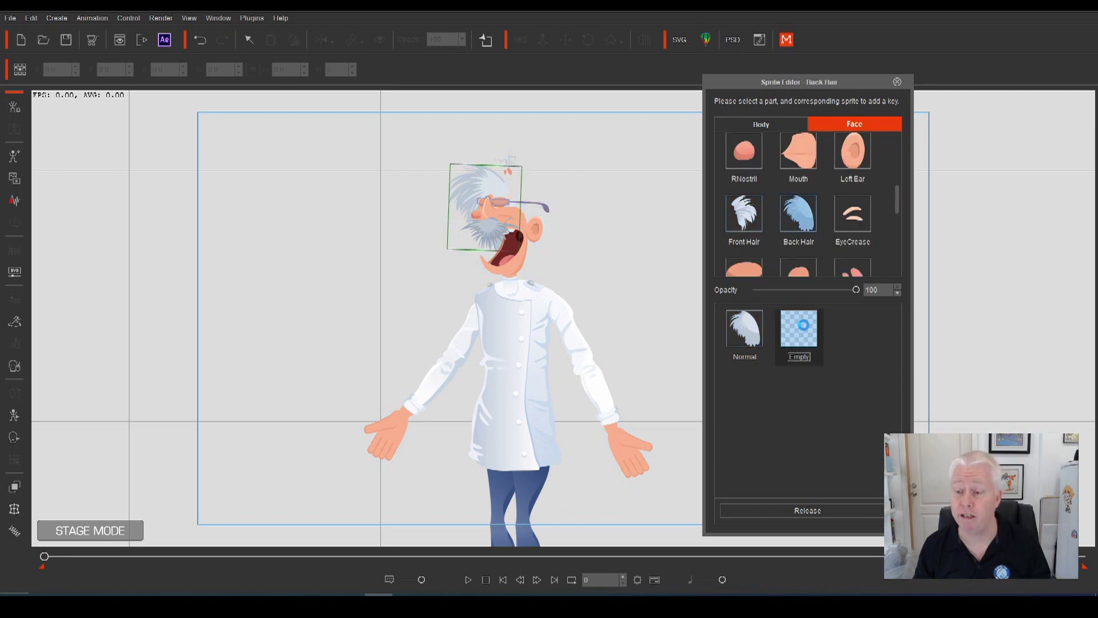
left_click(744, 268)
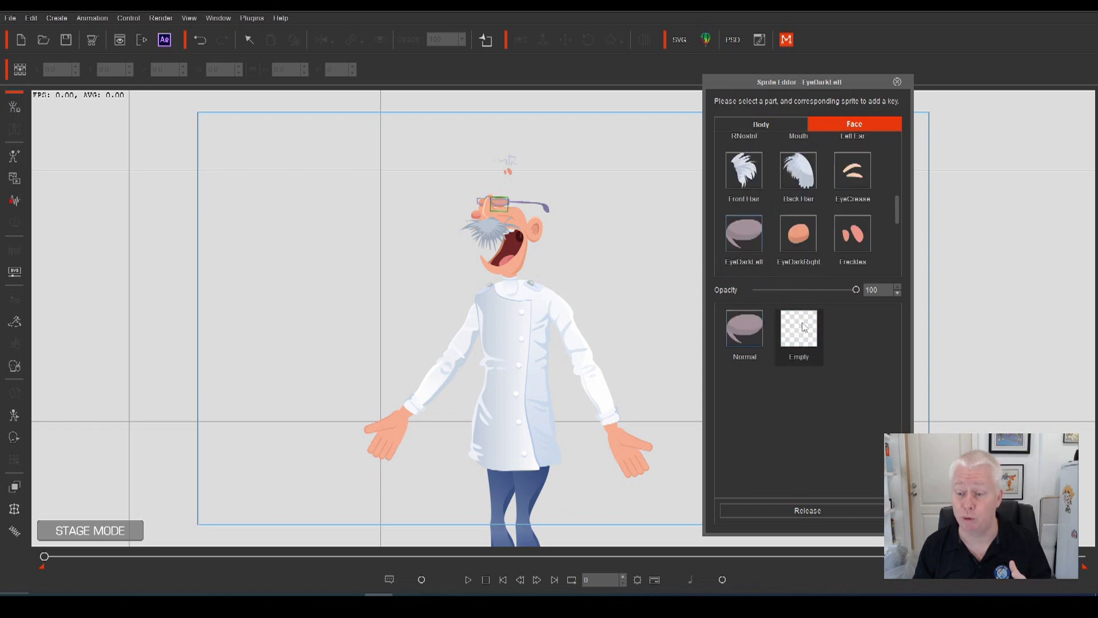
Clear both eye shadings and the freckles from the face.
left_click(803, 327)
left_click(799, 233)
left_click(804, 335)
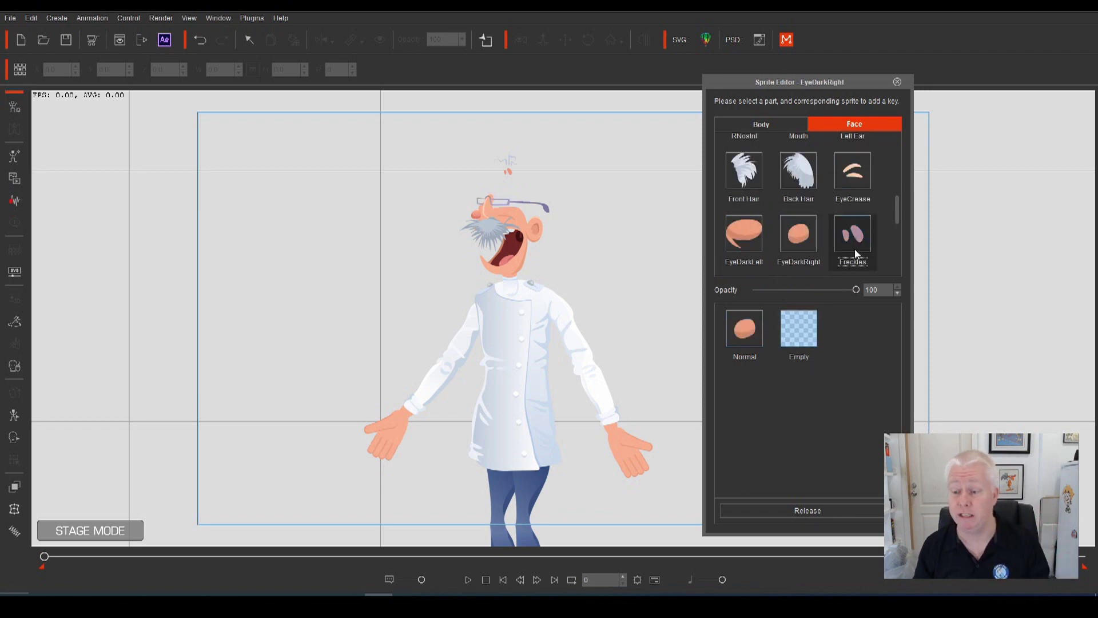
left_click(855, 252)
left_click(802, 329)
scroll(785, 239, "down", 3)
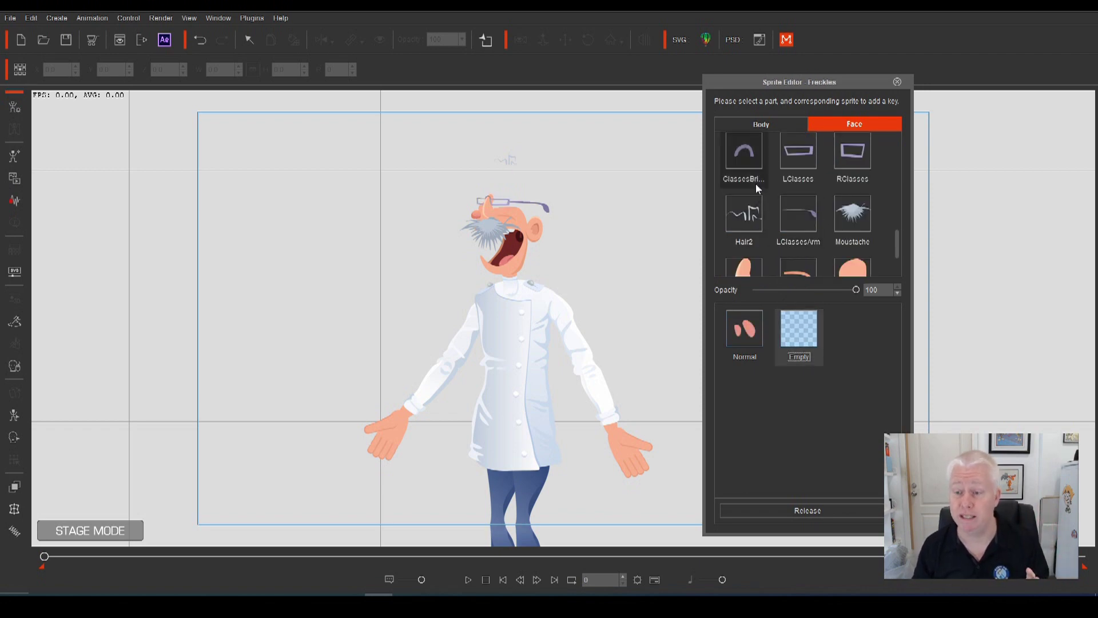
Remove the glasses bridge, both lenses, the left glasses arm and the Hair2 strands.
left_click(744, 151)
left_click(800, 328)
left_click(801, 155)
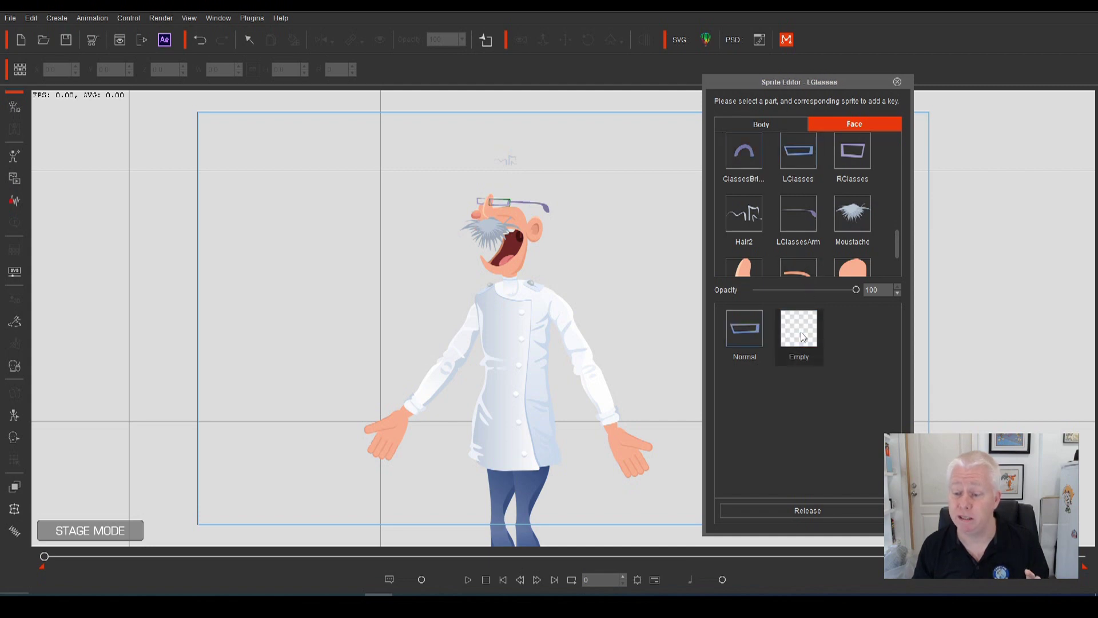
left_click(803, 337)
left_click(852, 151)
left_click(801, 329)
left_click(744, 214)
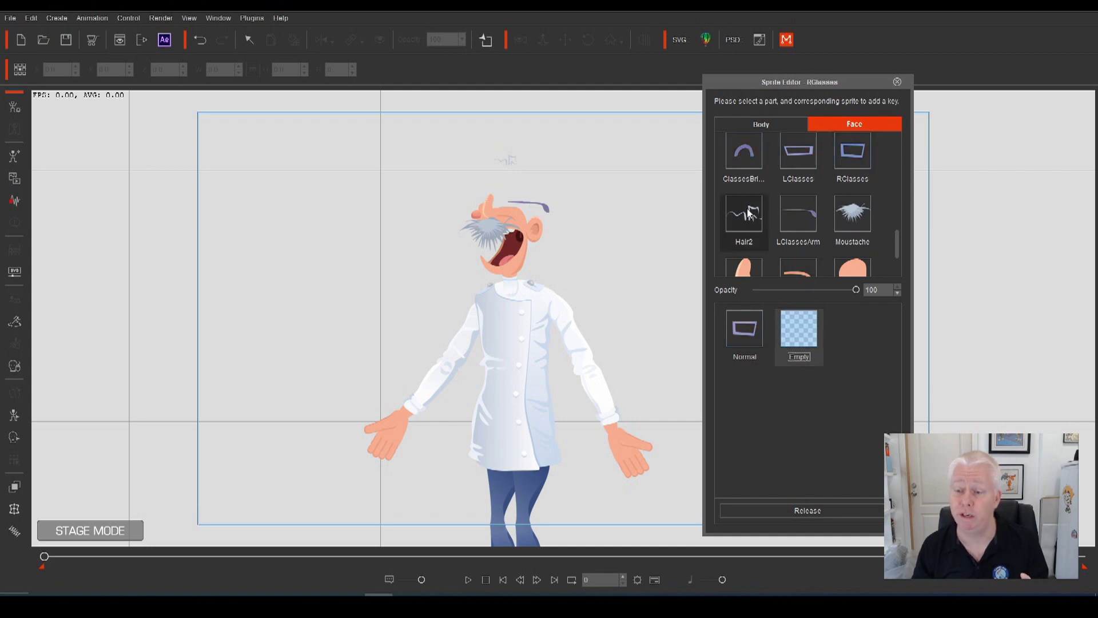
left_click(801, 330)
left_click(798, 214)
left_click(799, 329)
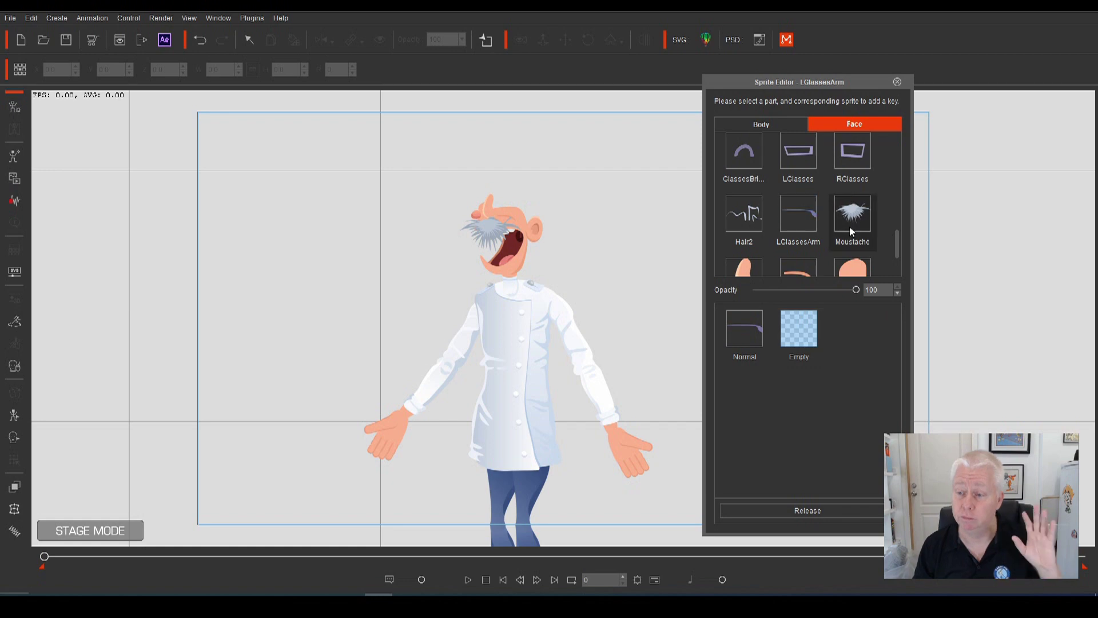
Remove the moustache, right cheek and right nostril.
left_click(807, 320)
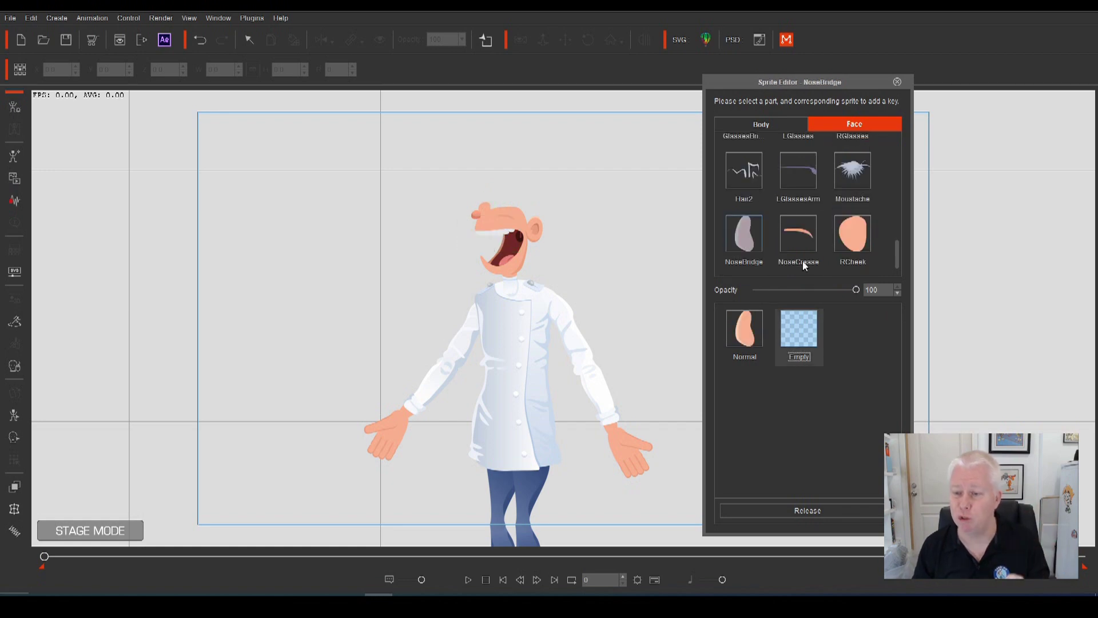
left_click(853, 238)
left_click(811, 332)
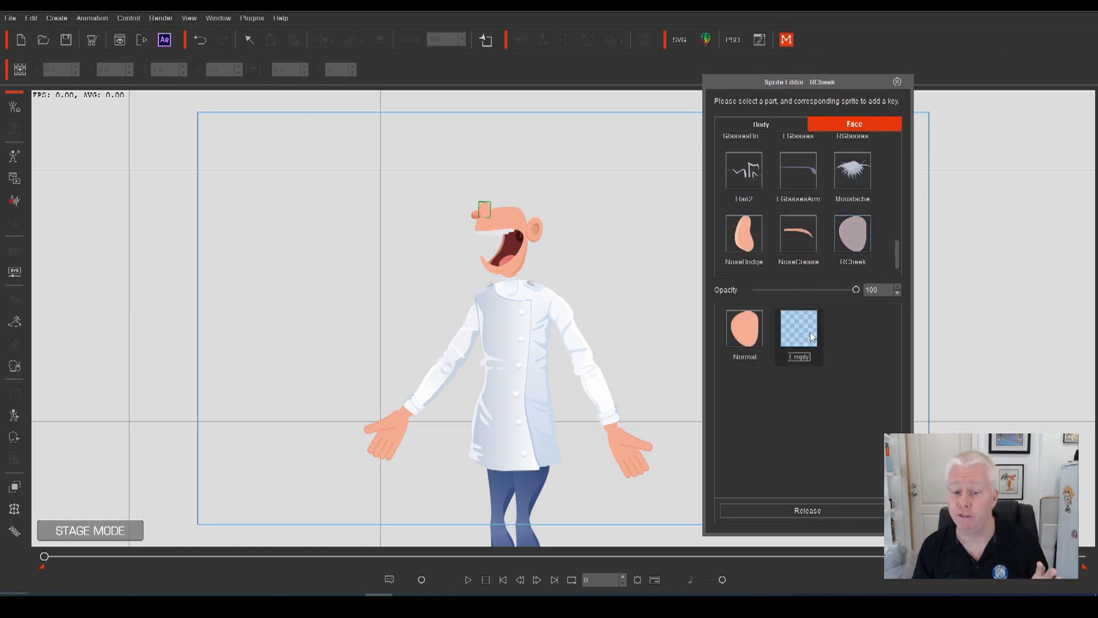
scroll(809, 243, "up", 5)
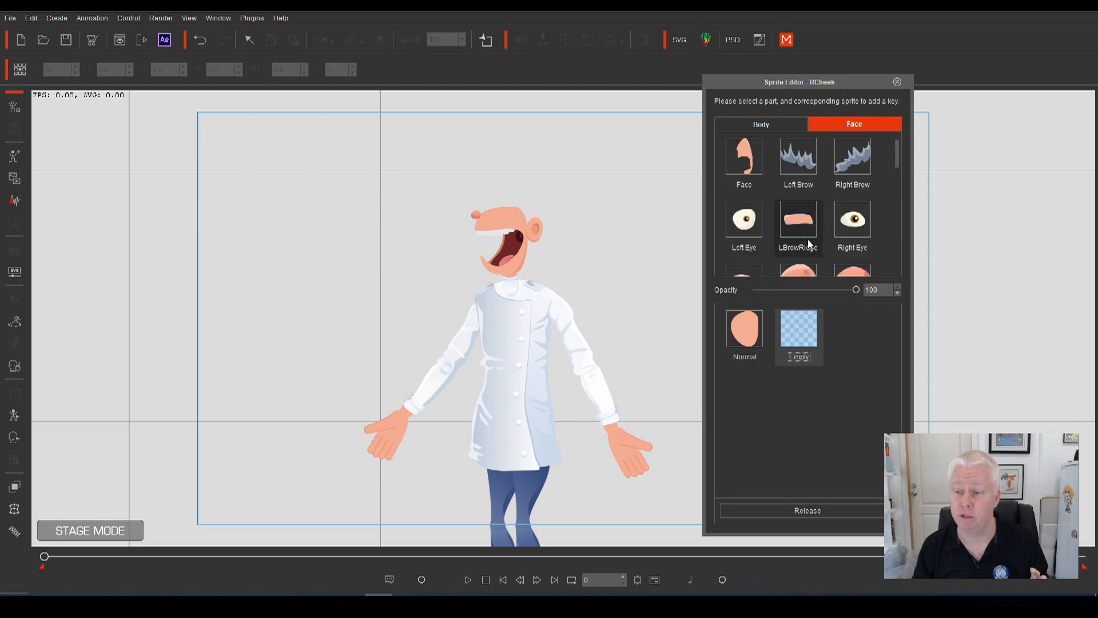
scroll(812, 234, "down", 2)
left_click(755, 209)
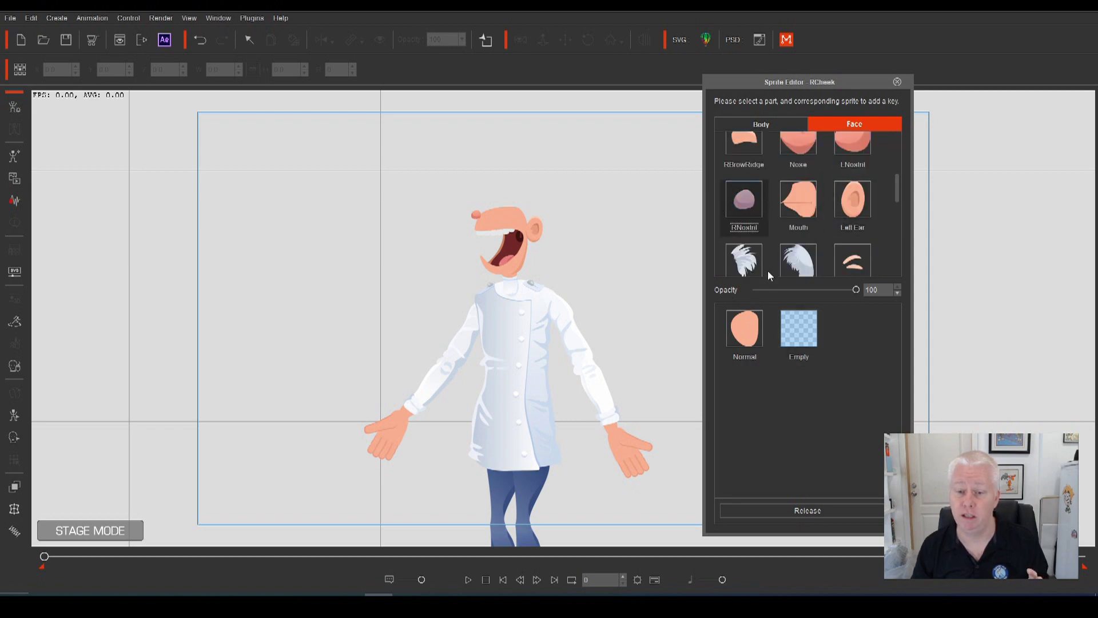
left_click(811, 348)
Set the mouth and the left ear to Empty.
left_click(788, 201)
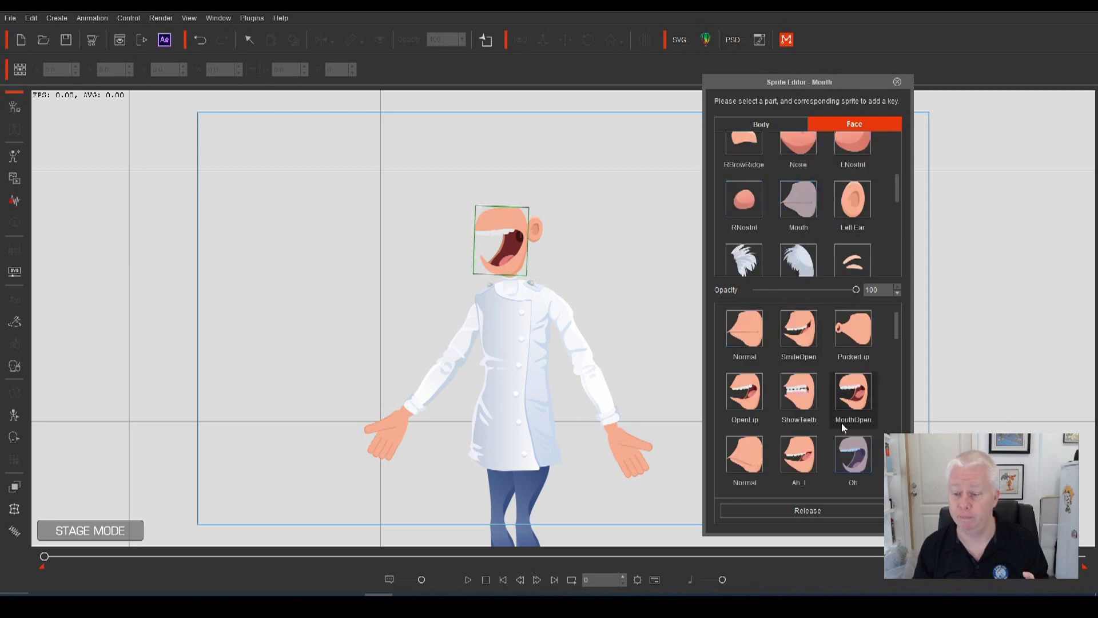
scroll(823, 435, "down", 3)
left_click(744, 455)
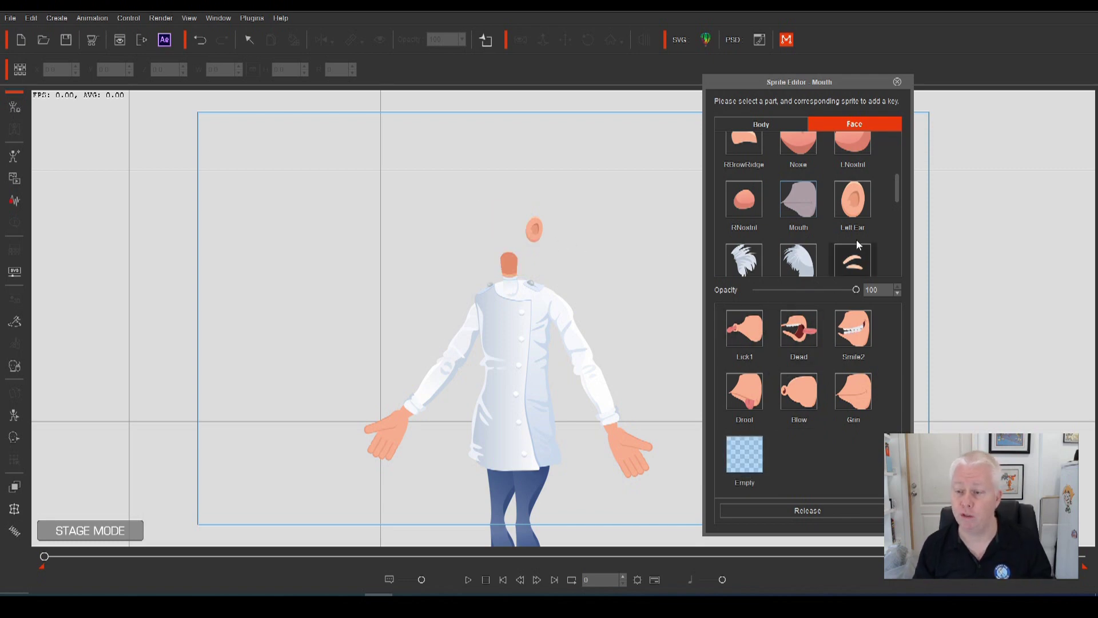
left_click(852, 200)
left_click(799, 330)
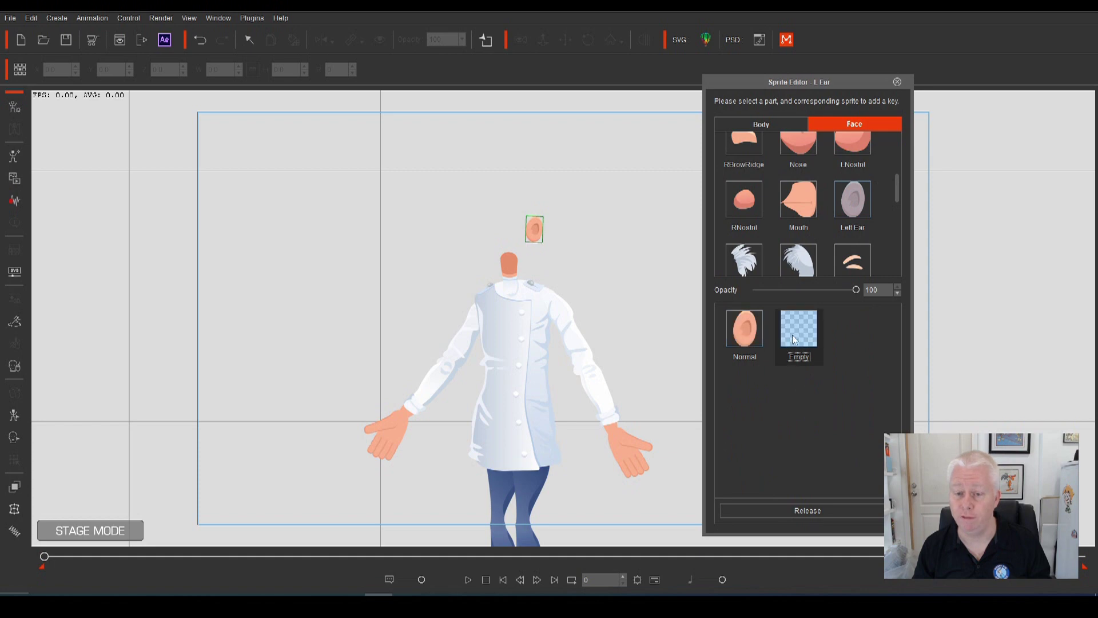
Step the HeadTurn body part through Normal, Turn2, Turn3, Turn4 and Turn5.
left_click(778, 130)
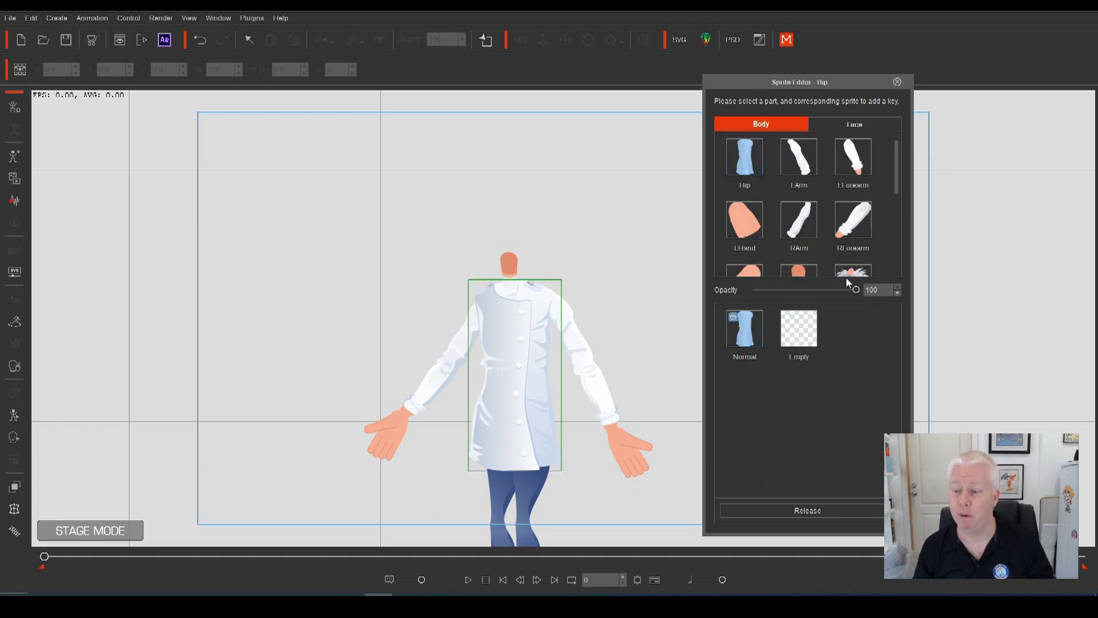
scroll(851, 271, "down", 2)
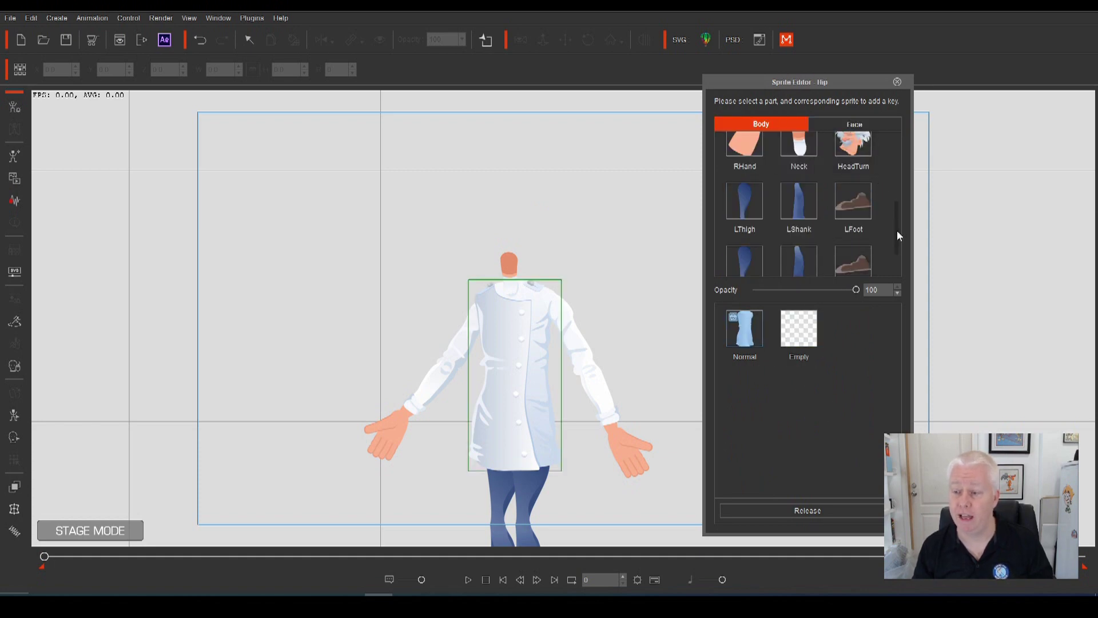
left_click(865, 165)
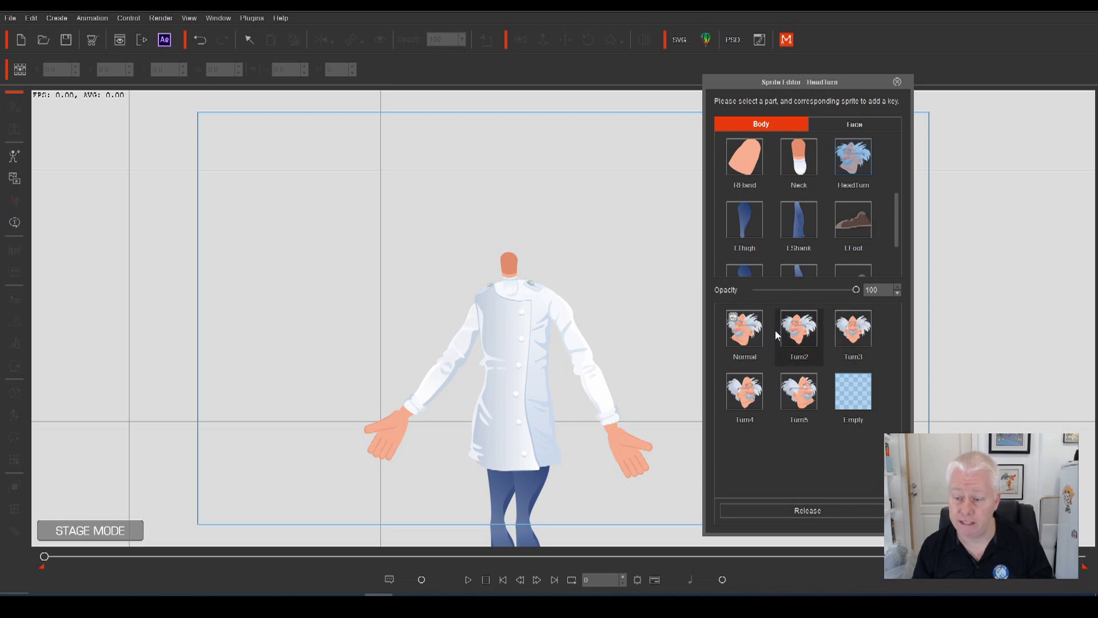
left_click(741, 335)
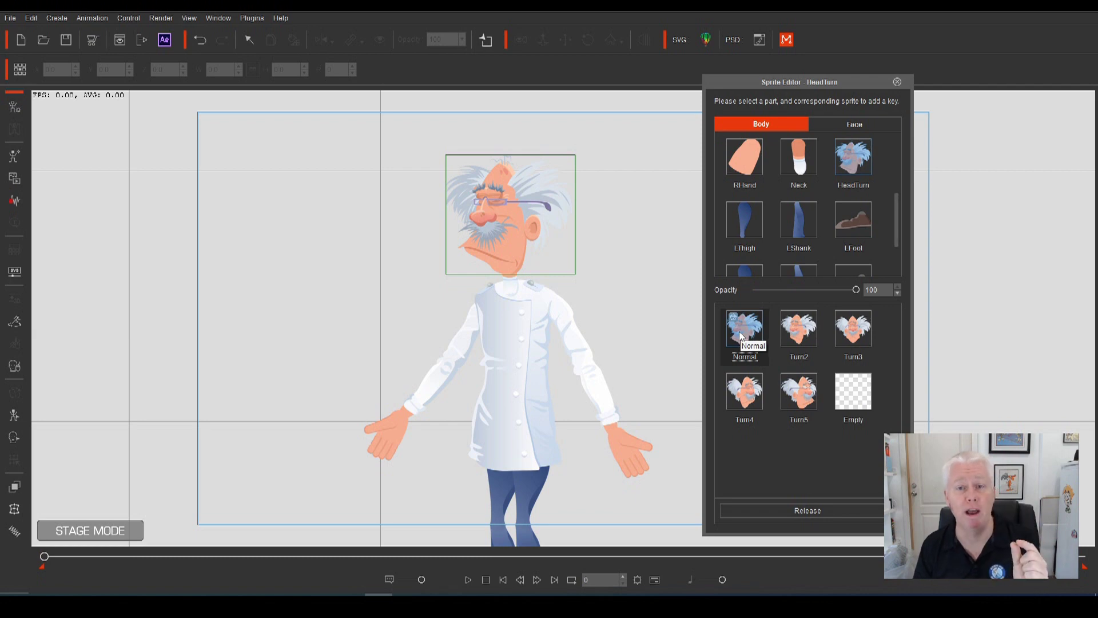
left_click(740, 331)
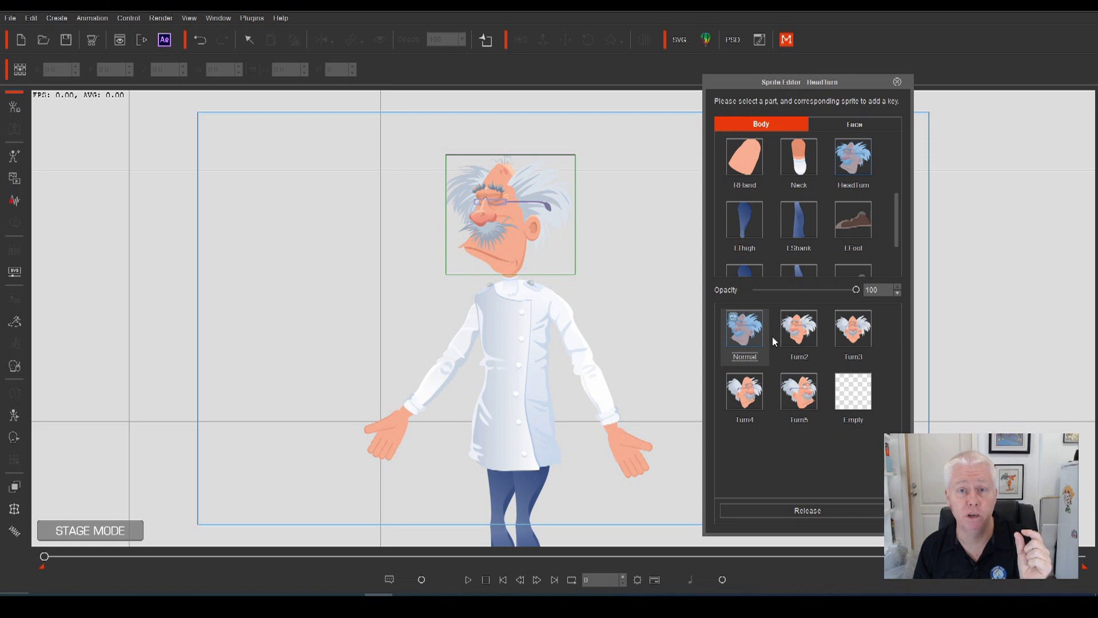
left_click(799, 329)
left_click(852, 329)
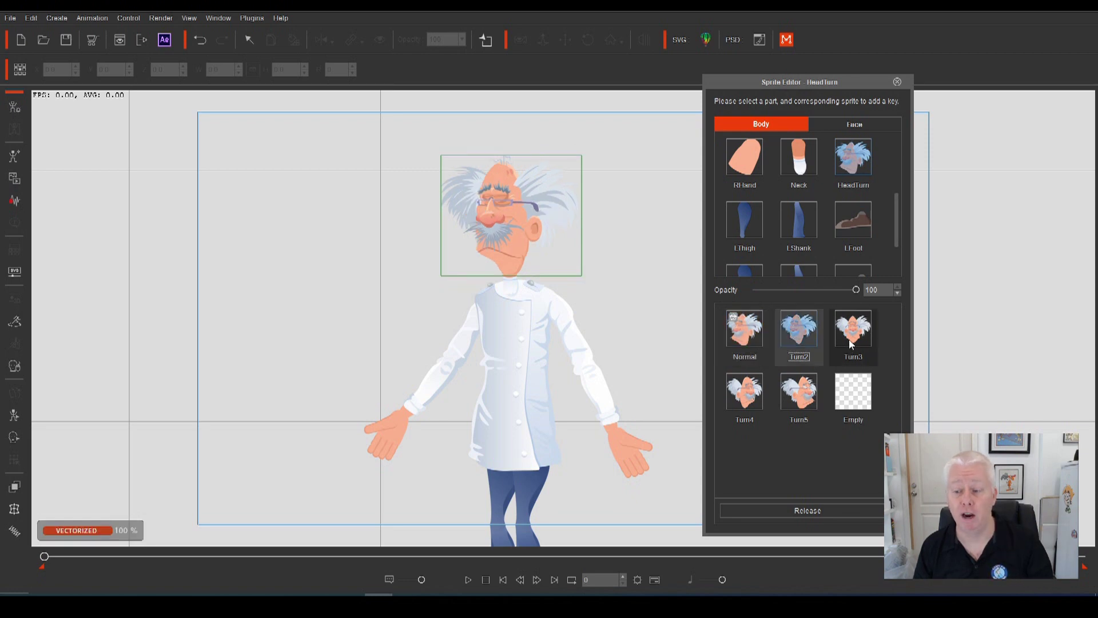
left_click(749, 392)
left_click(799, 392)
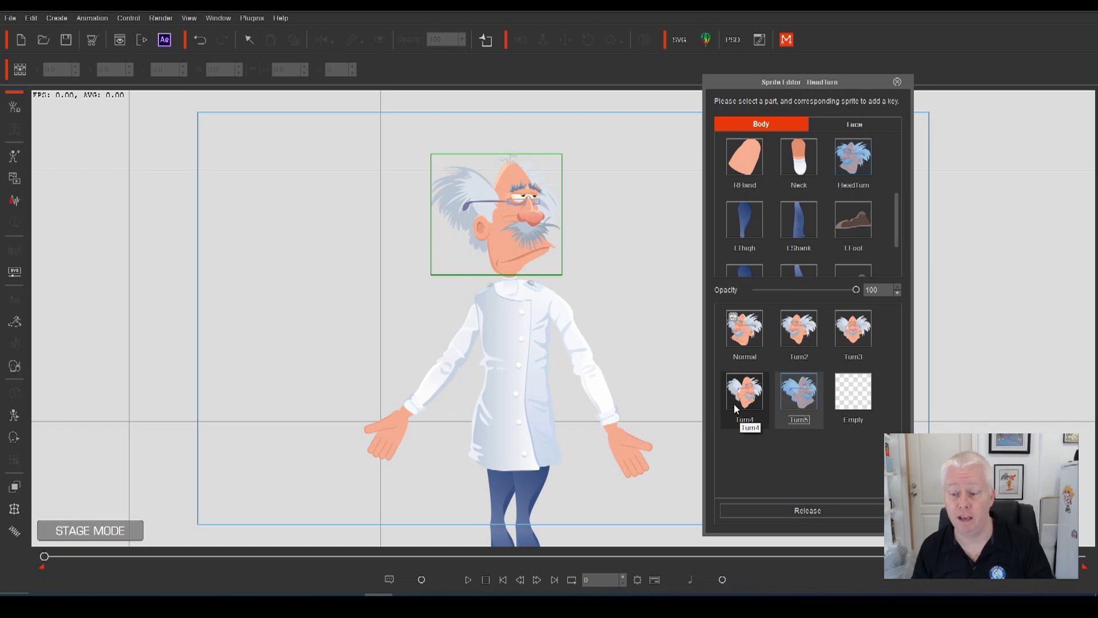
Step back to Normal, then settle on Turn5 and close the Sprite Editor.
left_click(744, 392)
left_click(853, 329)
left_click(798, 329)
left_click(751, 335)
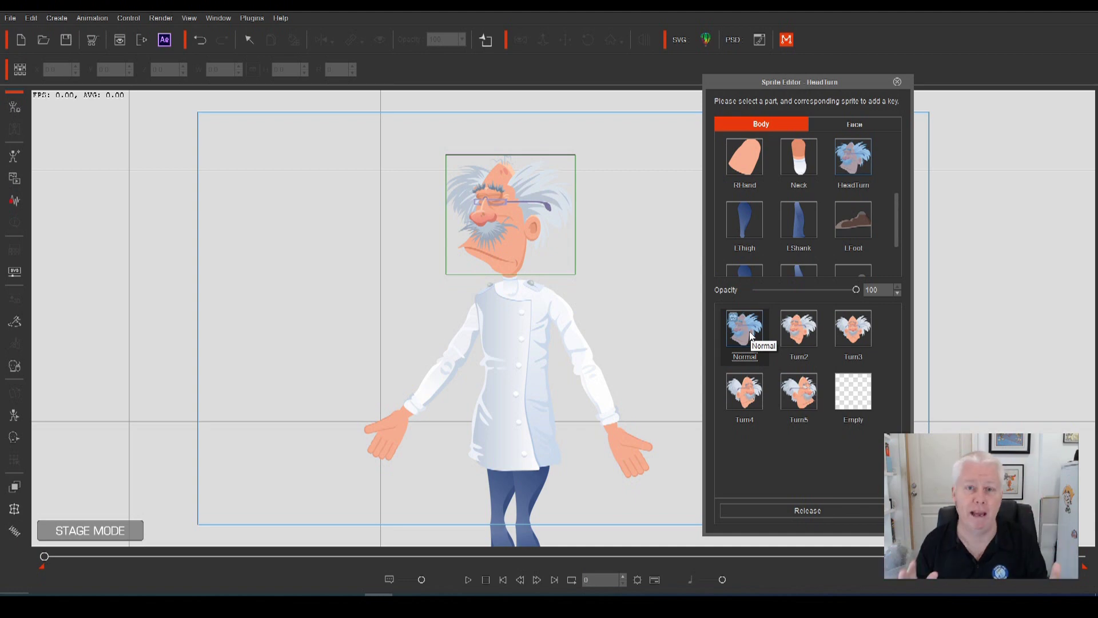
left_click(804, 404)
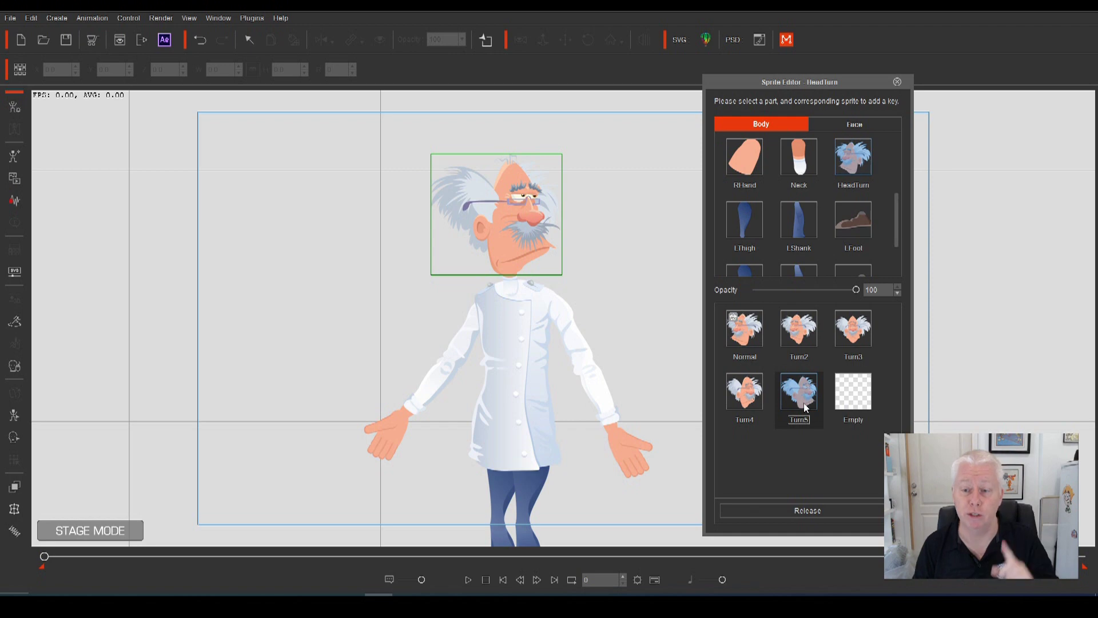
left_click(898, 82)
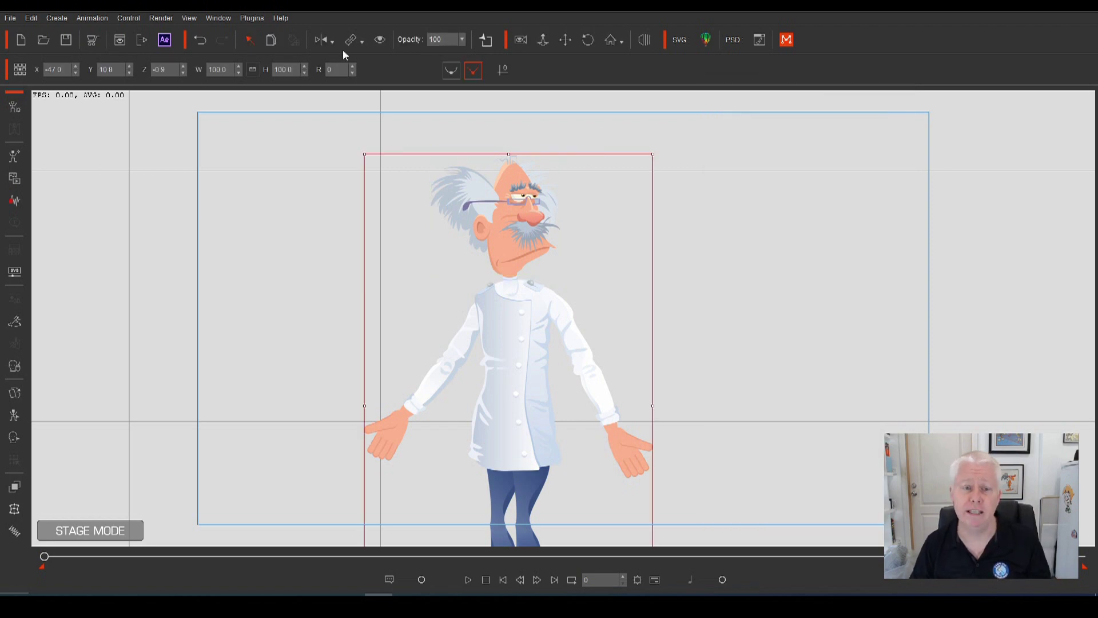
Start a new project without saving and place the T11 Doctor character on the stage.
left_click(9, 18)
left_click(35, 35)
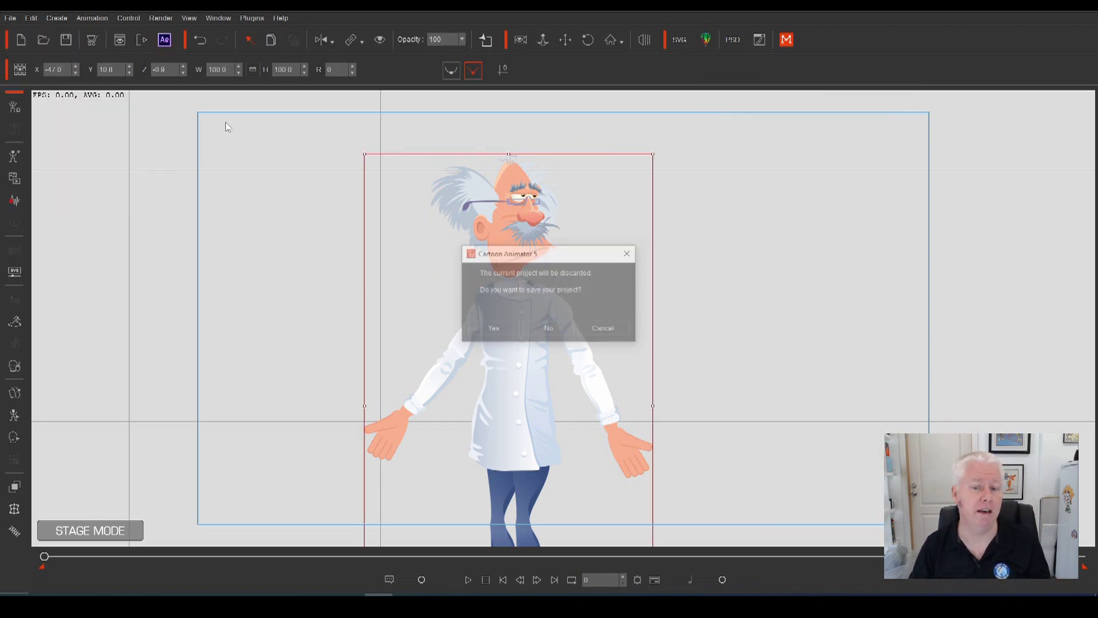
left_click(547, 332)
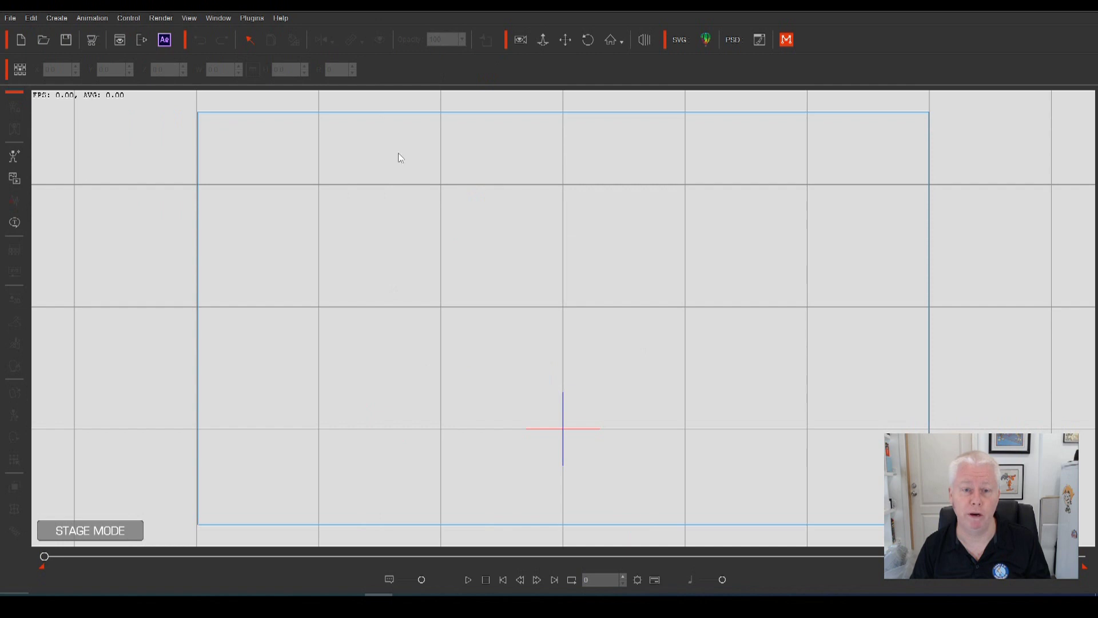
left_click(218, 16)
left_click(255, 163)
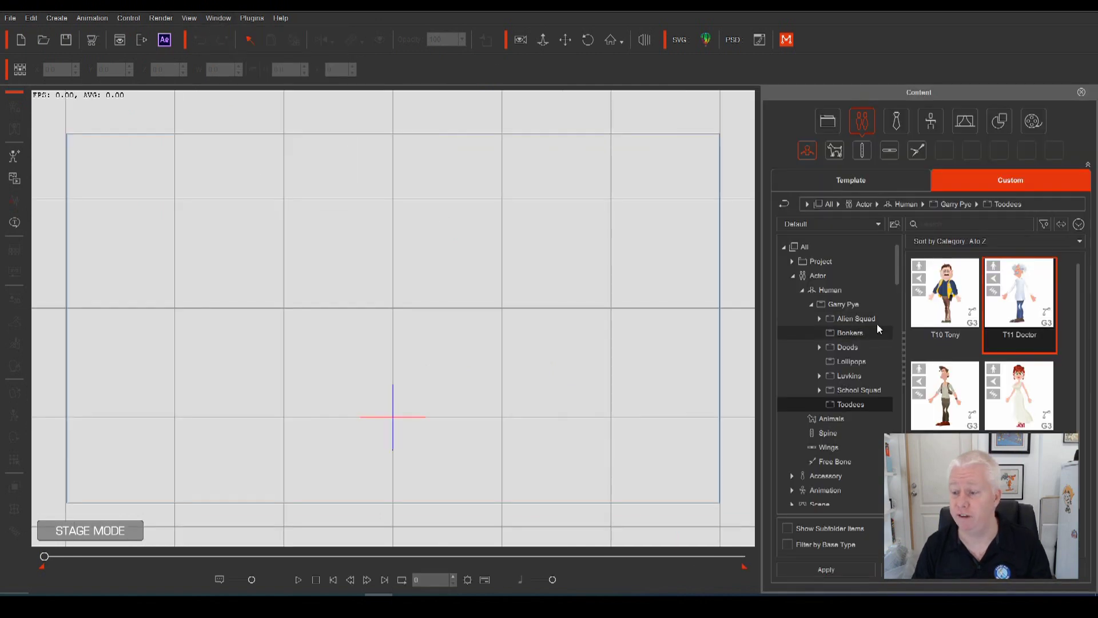
left_click_drag(1028, 290, 514, 253)
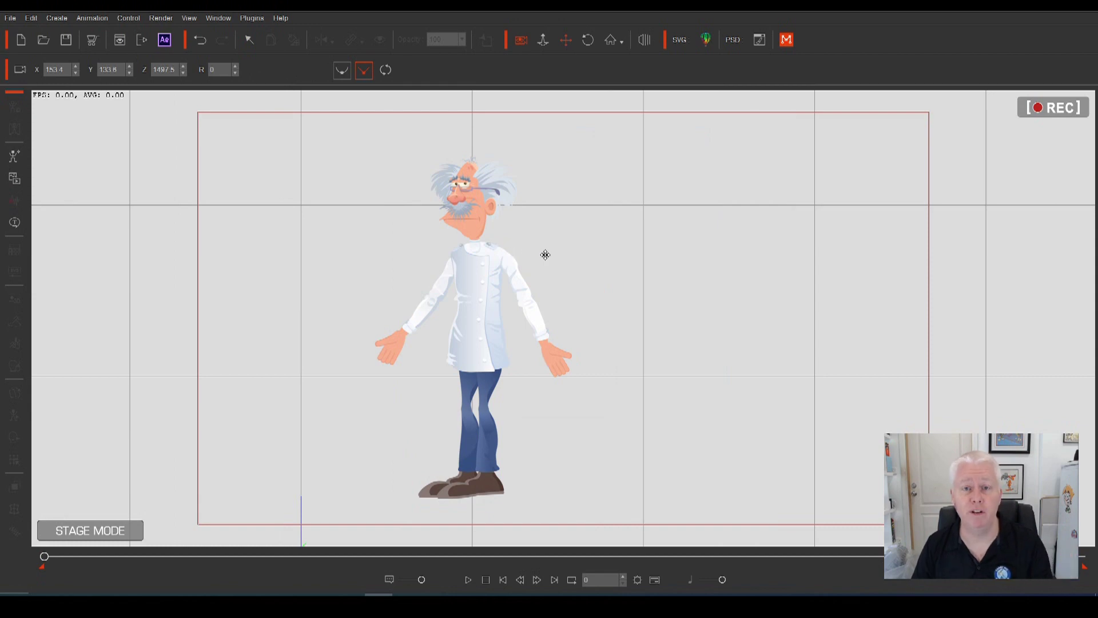
Dolly and pan the camera close onto the doctor's head, then frame his upper body.
left_click(544, 39)
left_click_drag(491, 224, 565, 40)
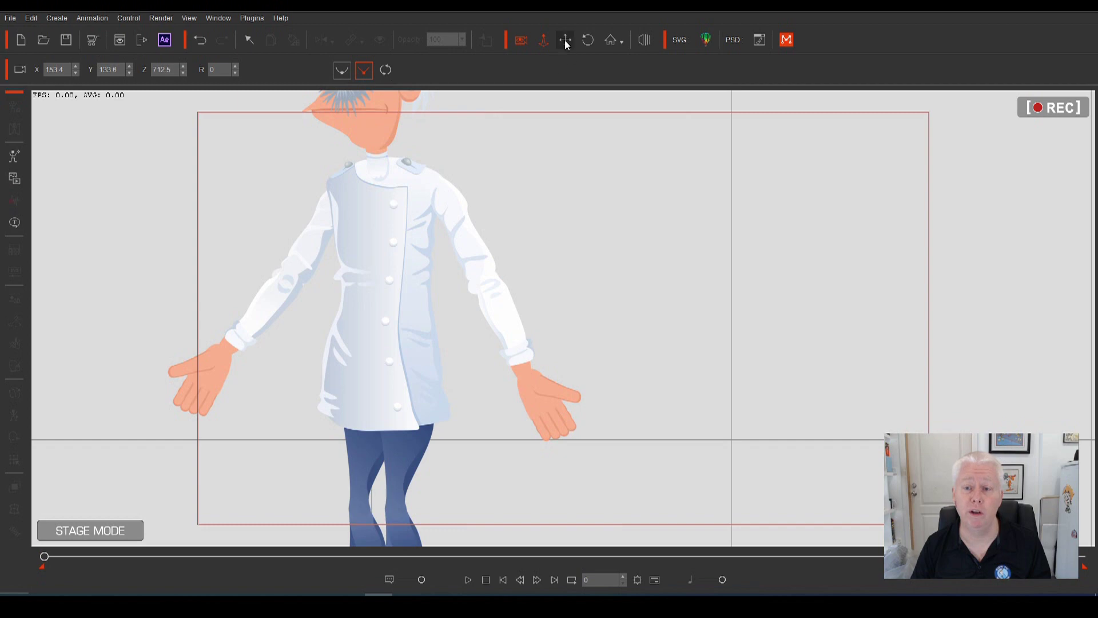
left_click(565, 39)
left_click_drag(491, 218, 567, 341)
left_click(543, 40)
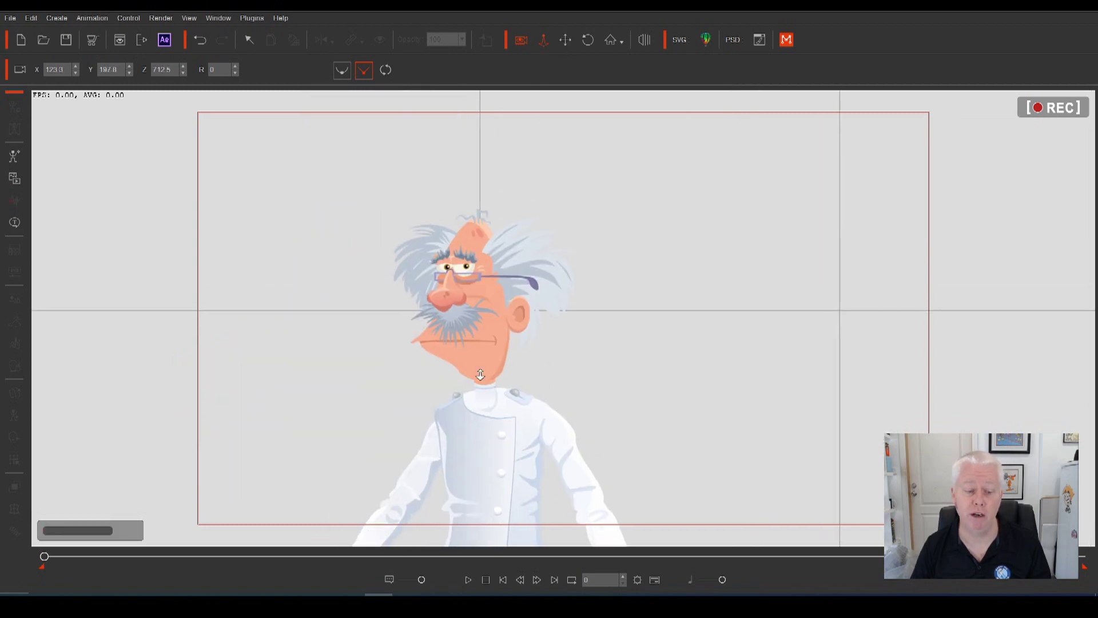
left_click_drag(481, 374, 462, 230)
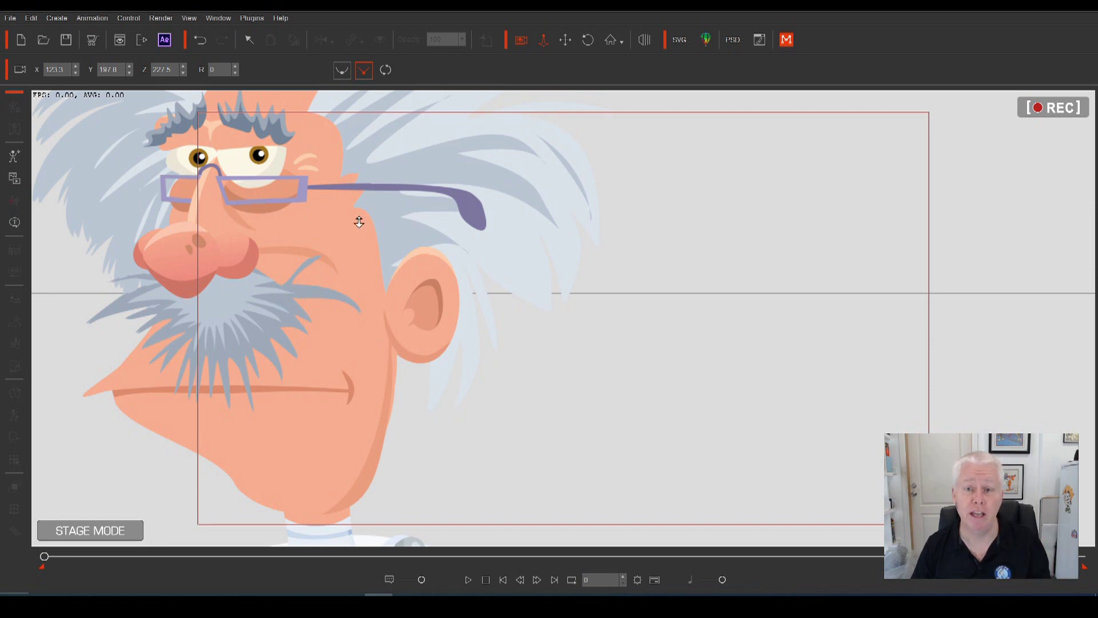
scroll(456, 276, "down", 5)
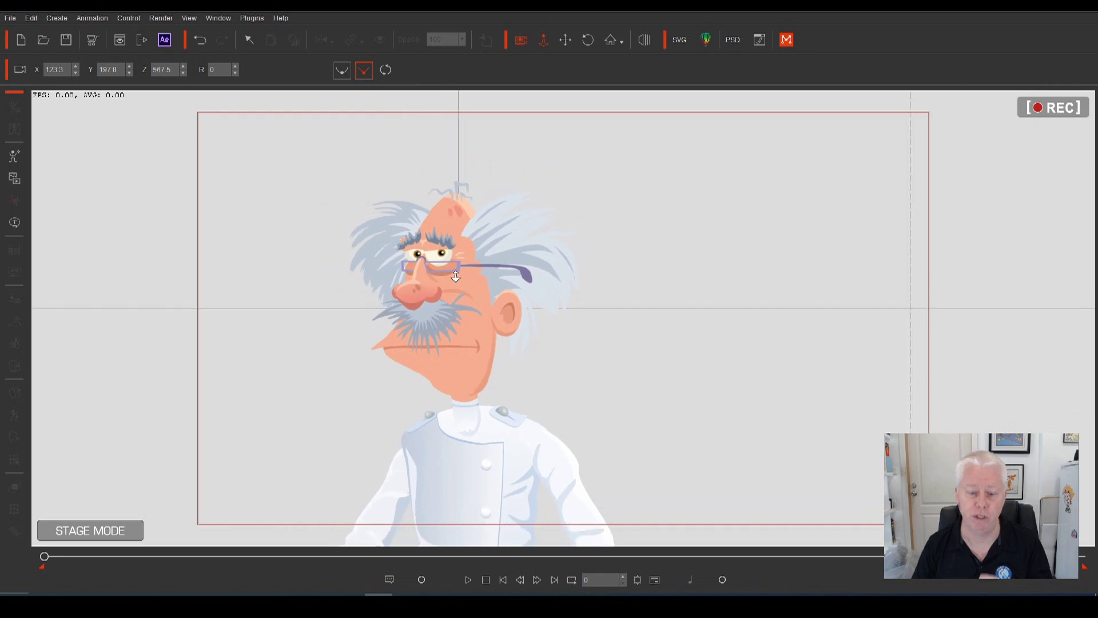
scroll(456, 276, "down", 5)
left_click(566, 39)
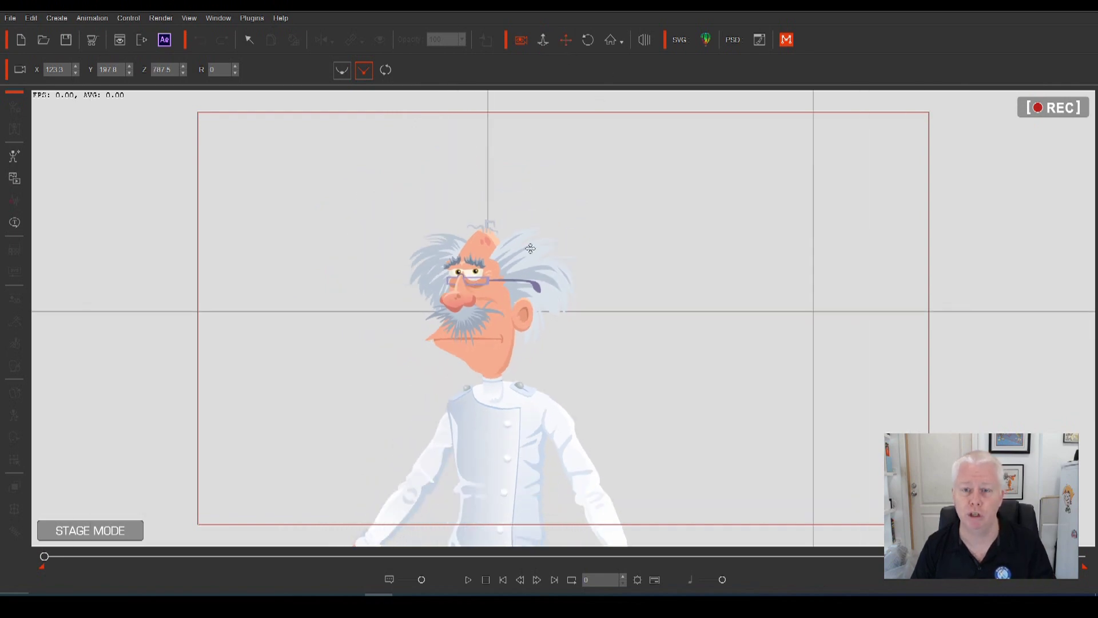
left_click_drag(464, 352, 490, 253)
Select the doctor and set his HeadTurn sprite to Empty.
left_click(250, 39)
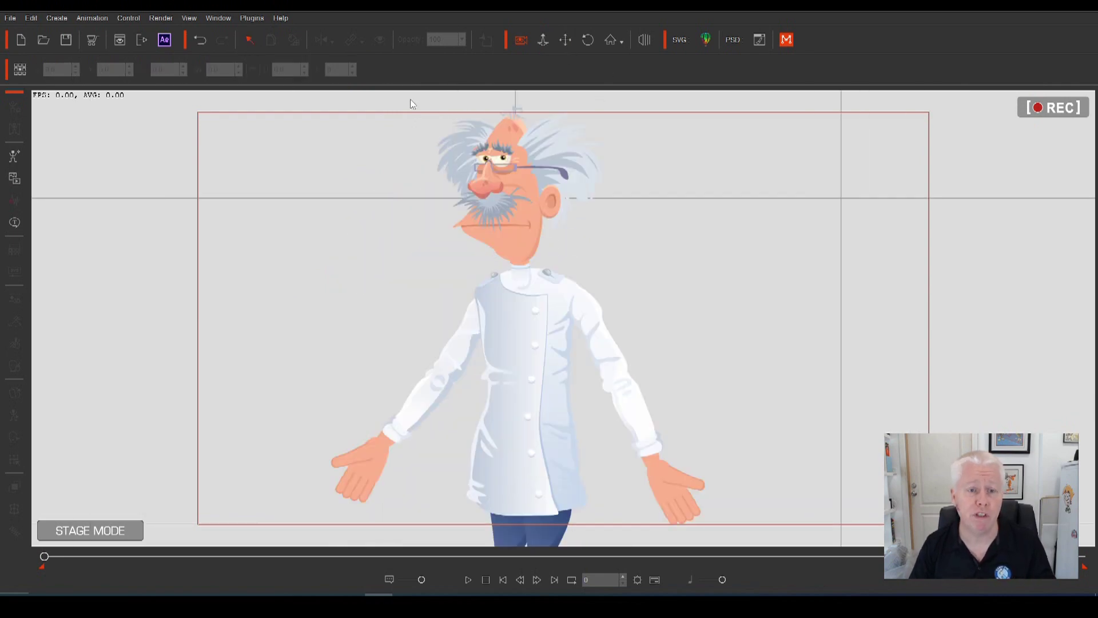
left_click(522, 155)
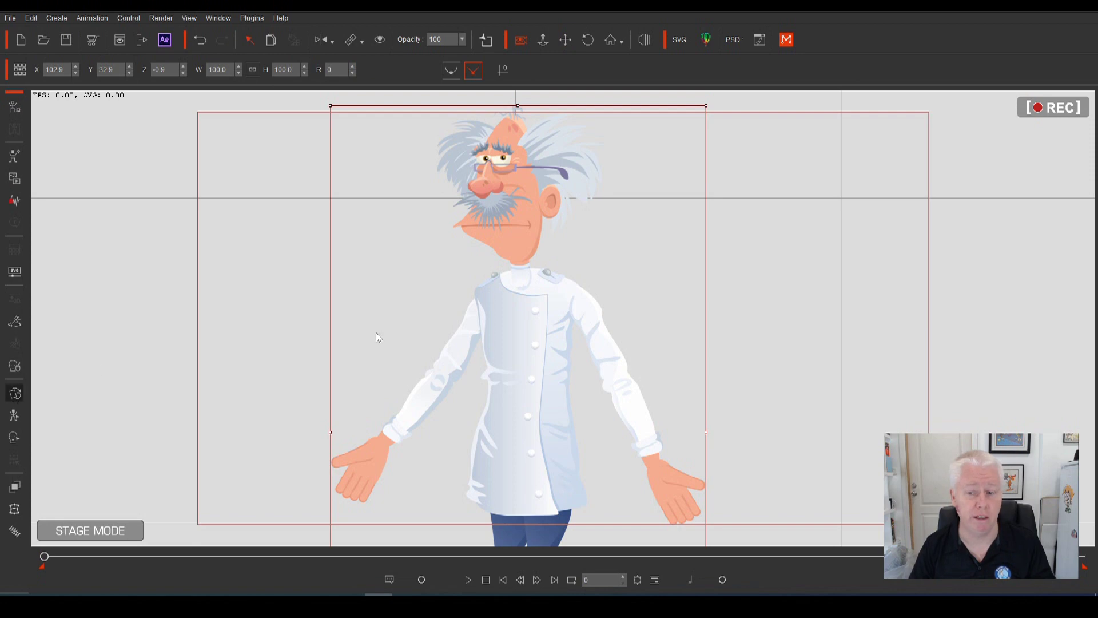
double_click(504, 343)
left_click(853, 233)
left_click(845, 404)
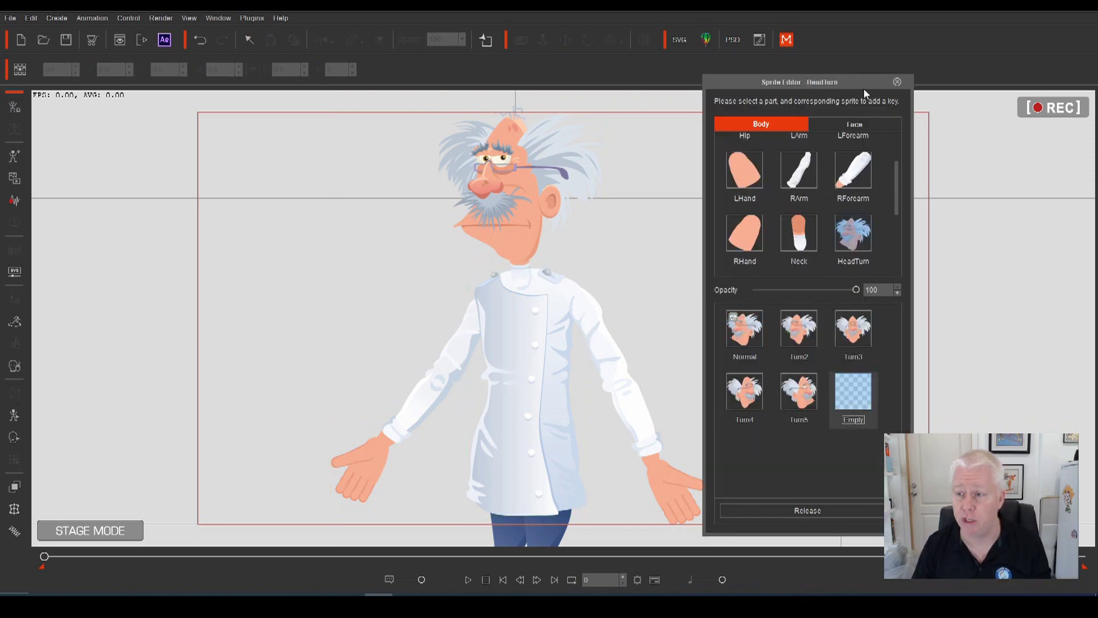
left_click(898, 82)
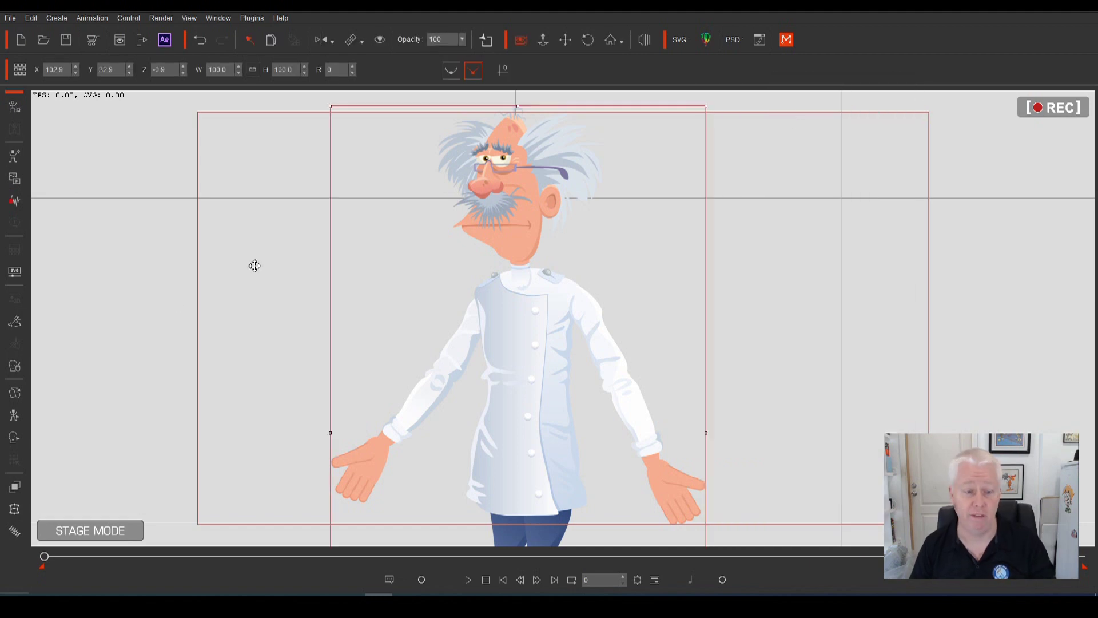
In the Face Key Editor, turn the head left and back, then show expression templates.
left_click(12, 438)
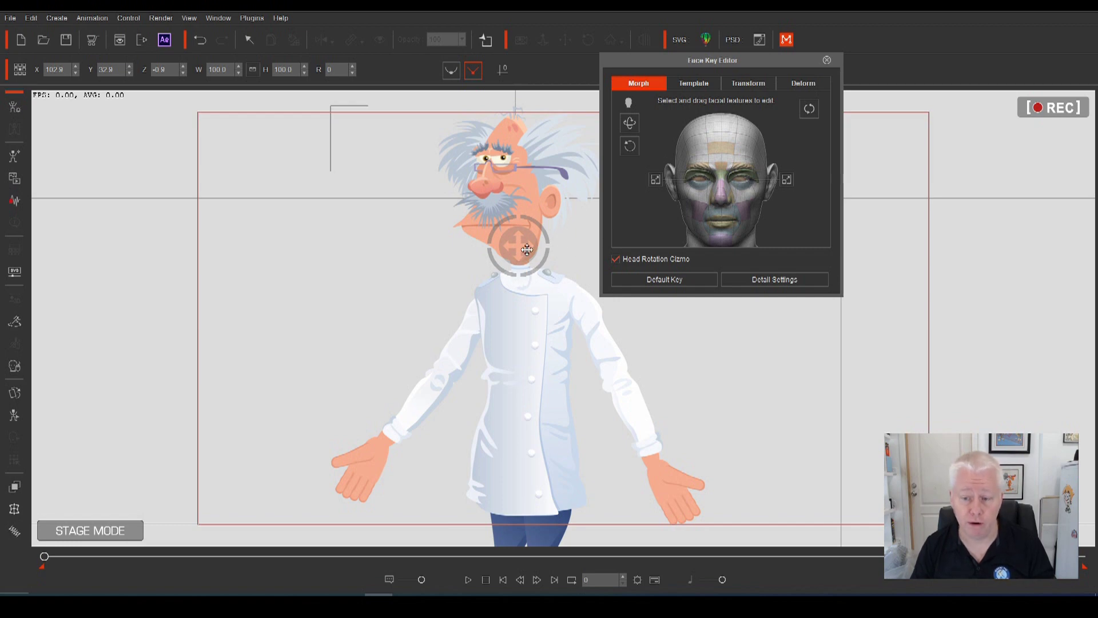
left_click_drag(681, 67, 741, 94)
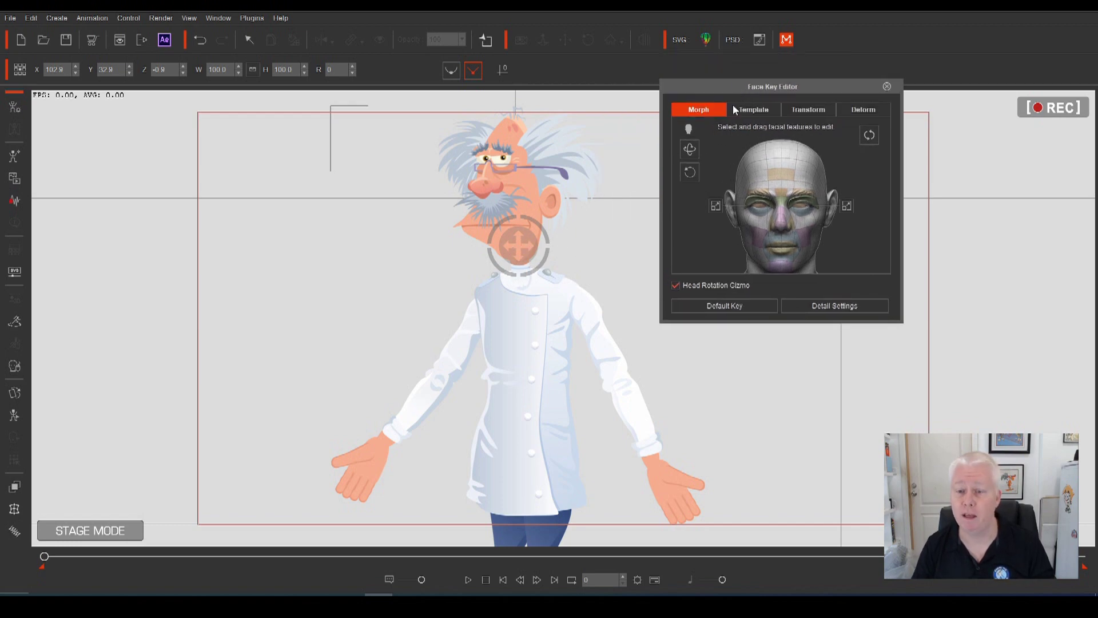
left_click_drag(399, 267, 549, 263)
left_click_drag(1038, 288, 177, 275)
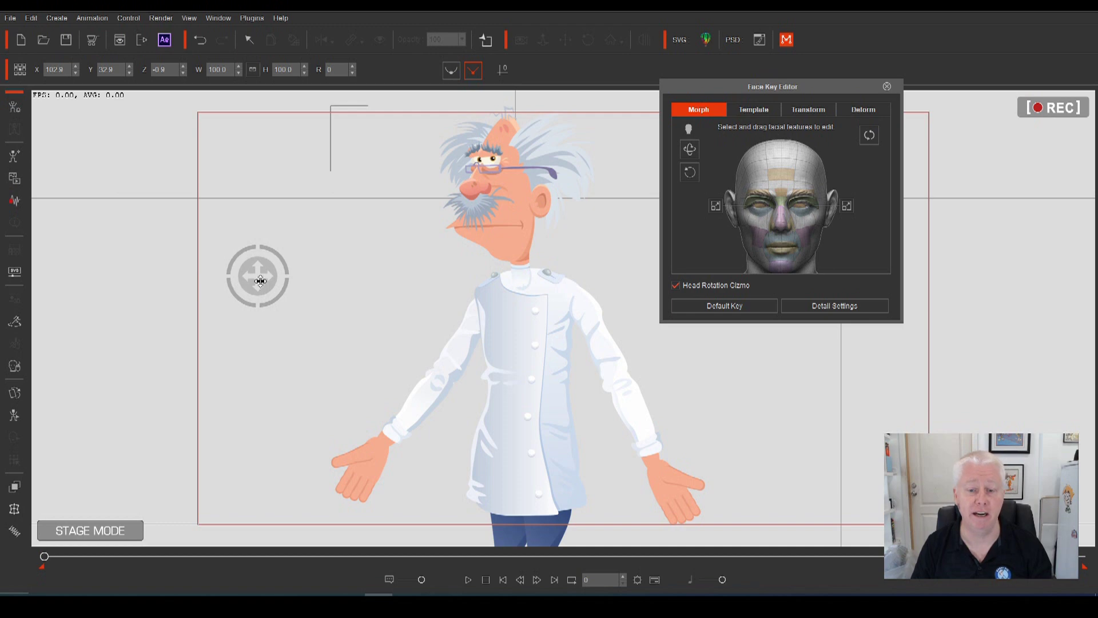
left_click_drag(258, 277, 470, 260)
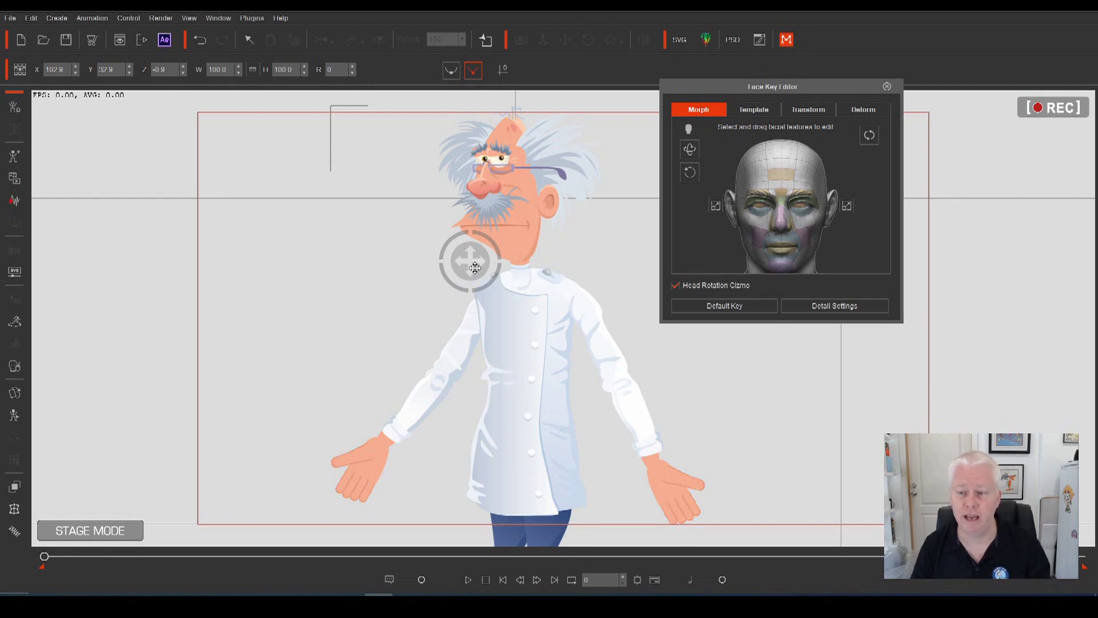
left_click(758, 109)
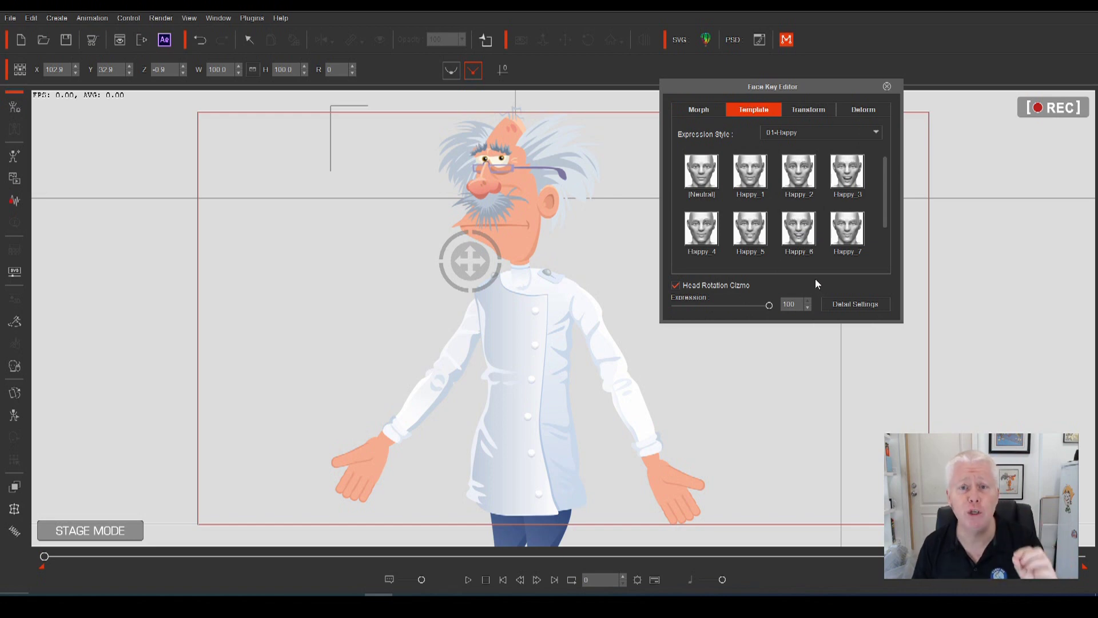
Open Detail Settings and preview raising and dropping the right brow.
left_click(837, 303)
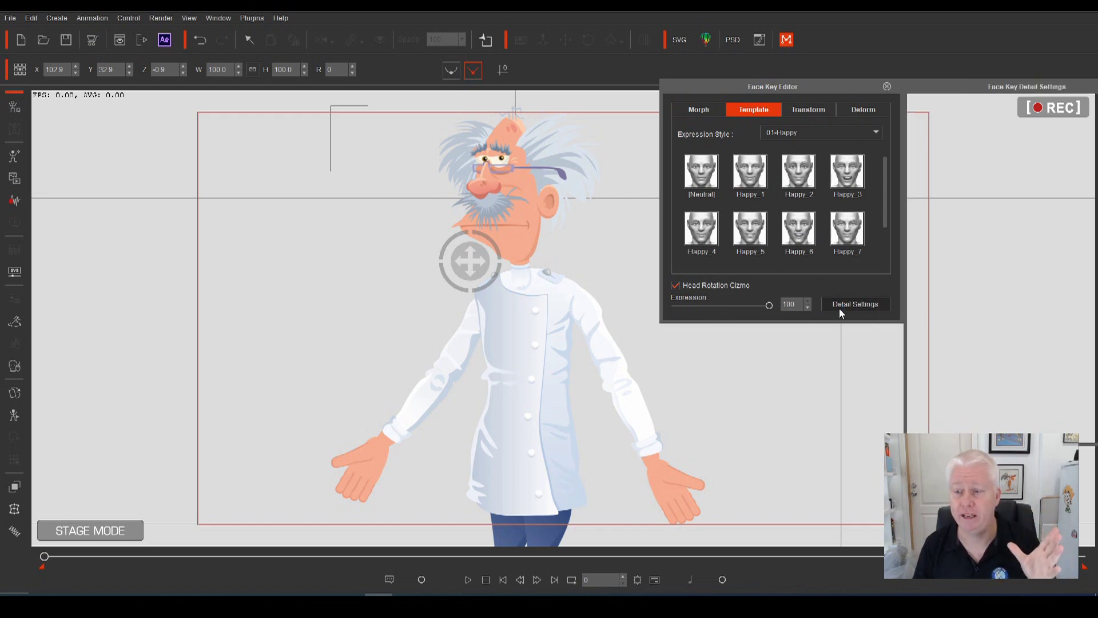
left_click_drag(956, 95, 741, 196)
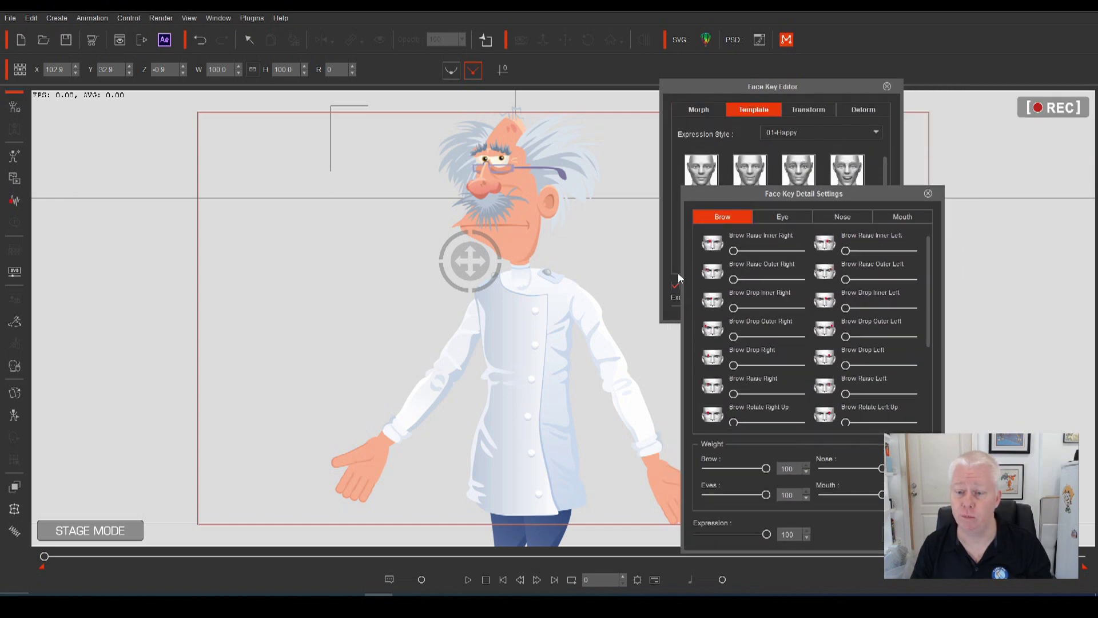
left_click(674, 289)
left_click_drag(914, 200, 891, 96)
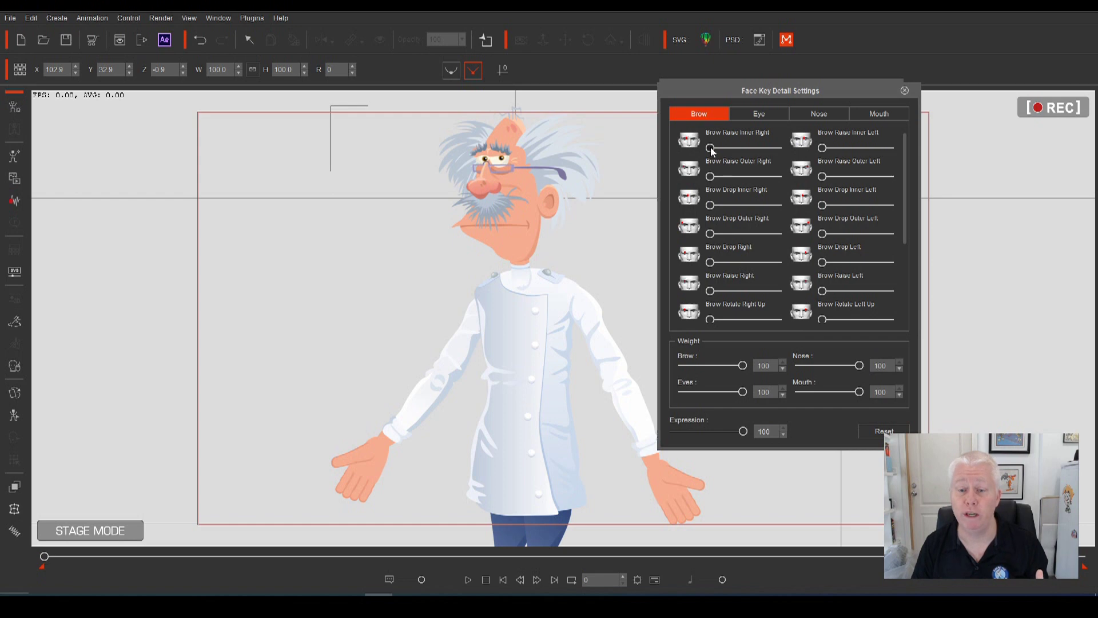
mouse_move(712, 150)
left_mouse_down()
mouse_move(779, 147)
mouse_move(711, 148)
left_mouse_up()
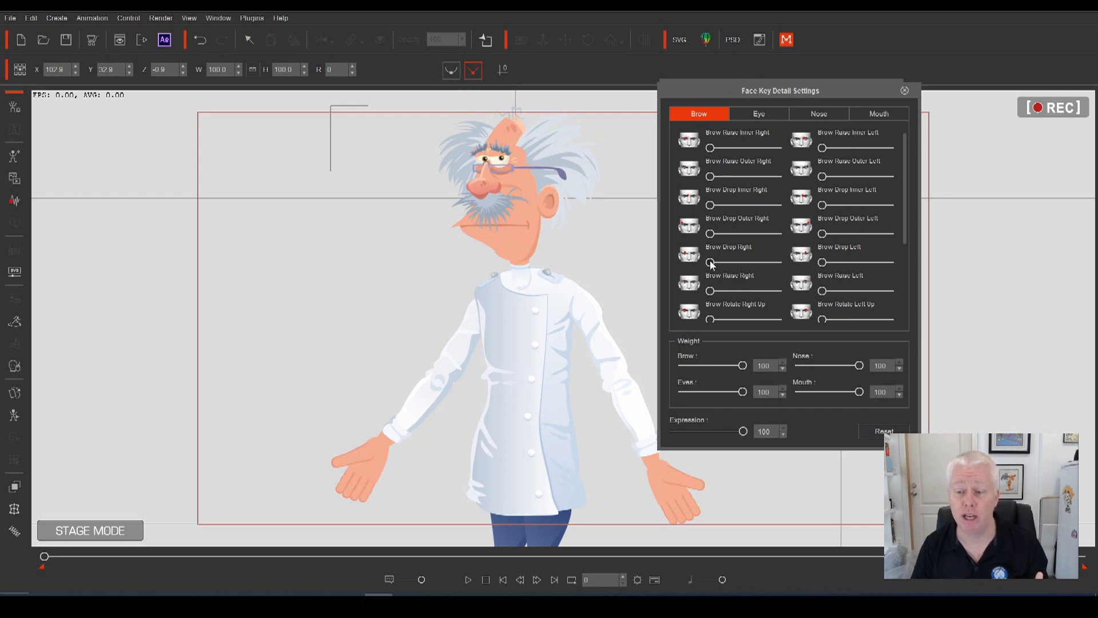
mouse_move(710, 262)
left_mouse_down()
mouse_move(778, 262)
mouse_move(710, 262)
left_mouse_up()
Squint the right eye, try then undo a lips tuck, and close Detail Settings.
left_click(766, 112)
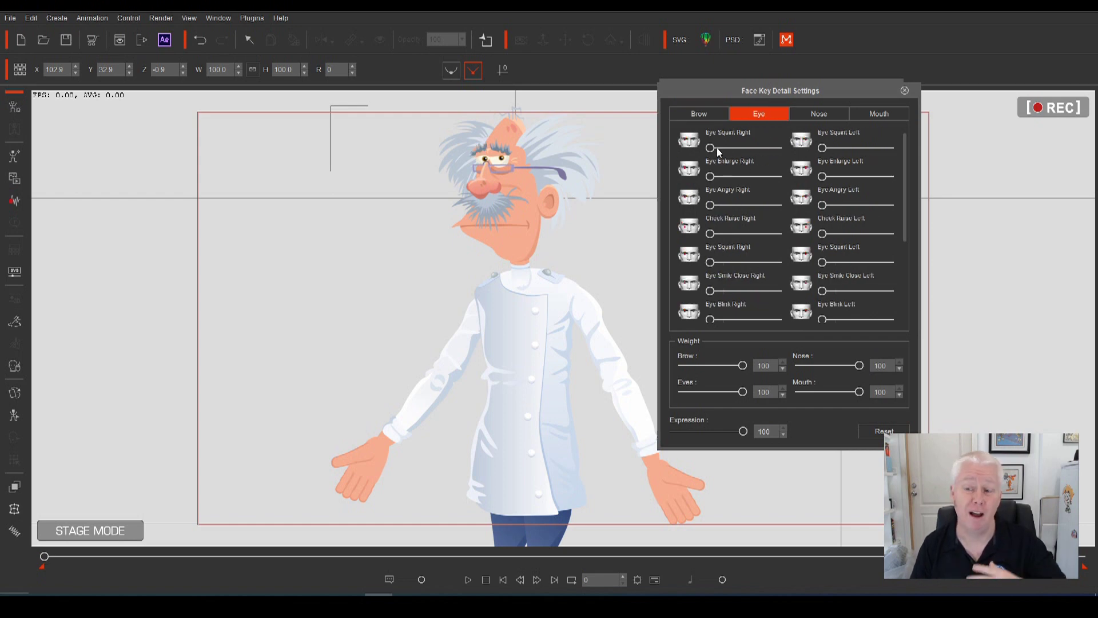
left_click_drag(711, 148, 890, 148)
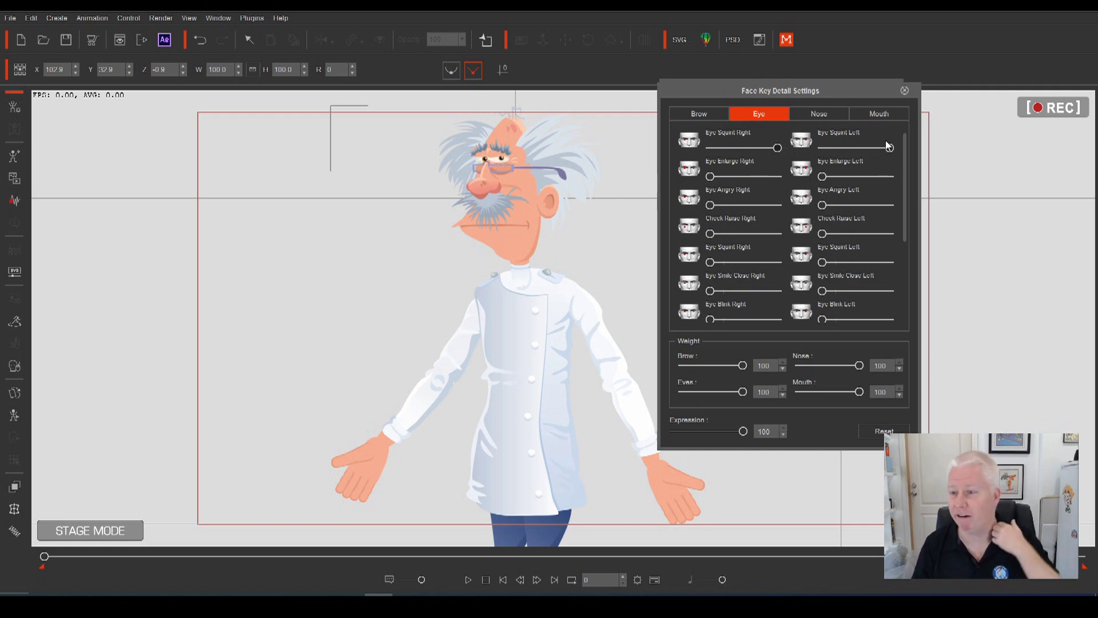
left_click(878, 117)
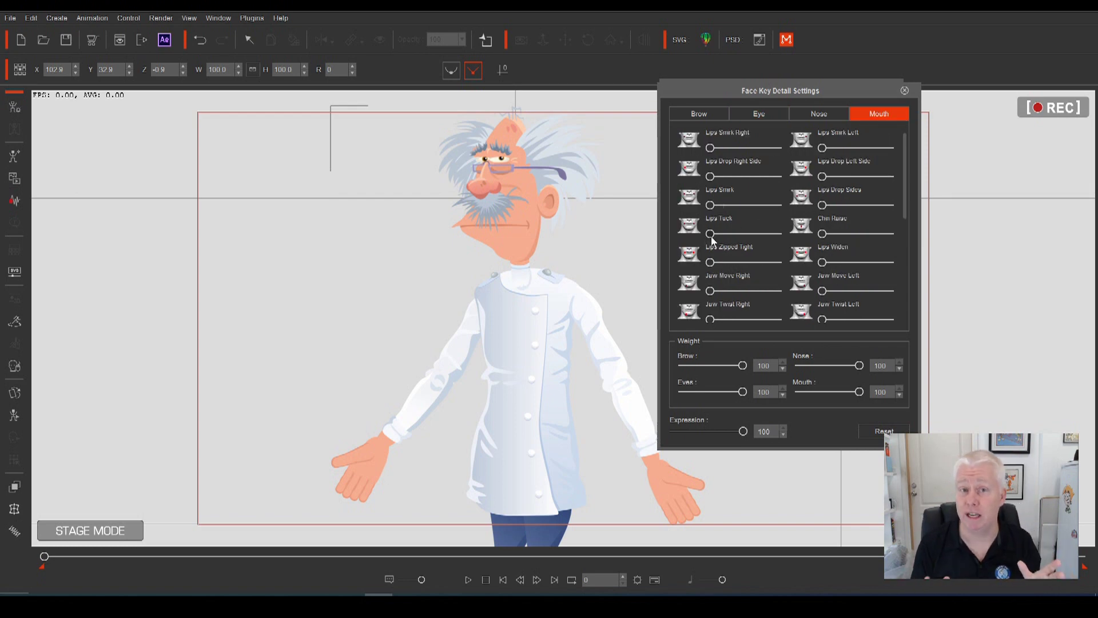
left_click_drag(711, 234, 769, 234)
key("ctrl+z")
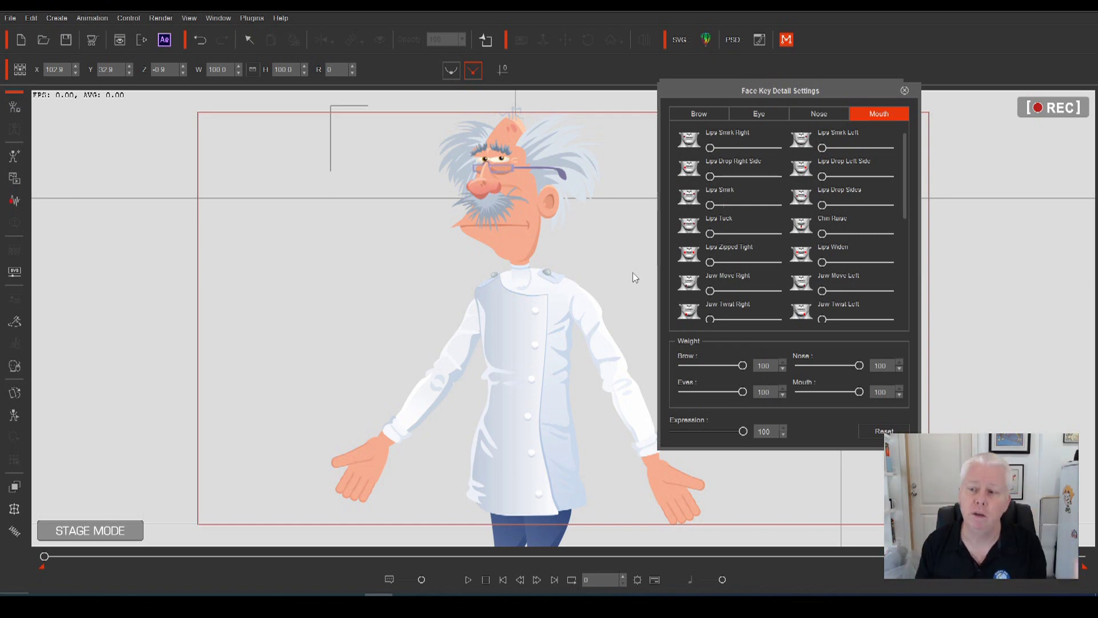
left_click(904, 91)
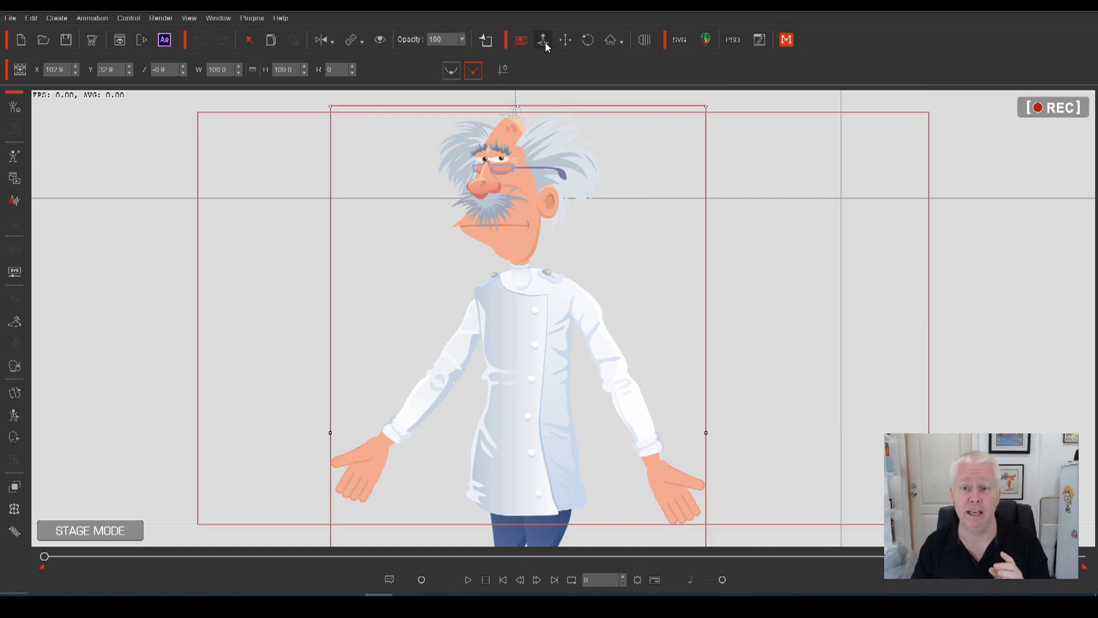
Frame the doctor's face on stage and enter skeleton bone posing for him.
left_click_drag(546, 46, 554, 48)
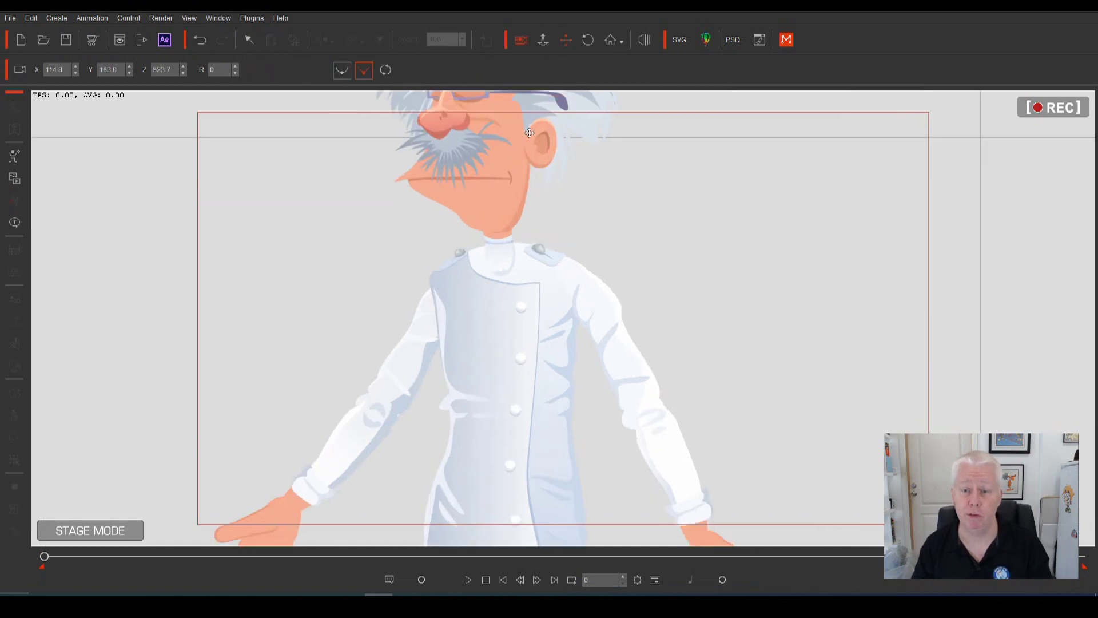
left_click_drag(529, 133, 530, 306)
left_click(250, 39)
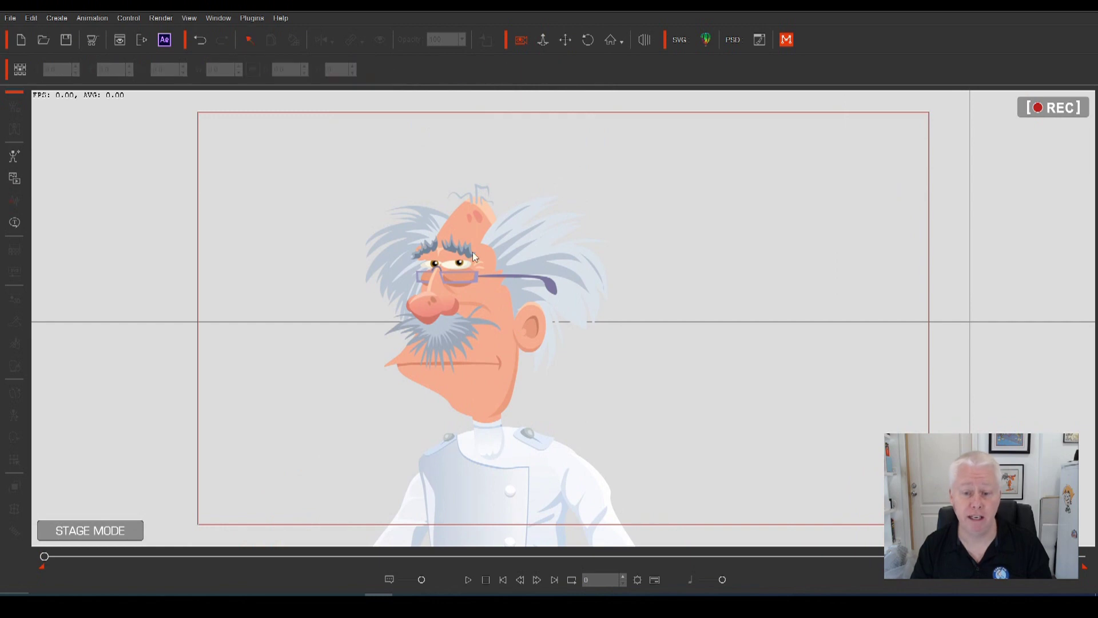
left_click(473, 256)
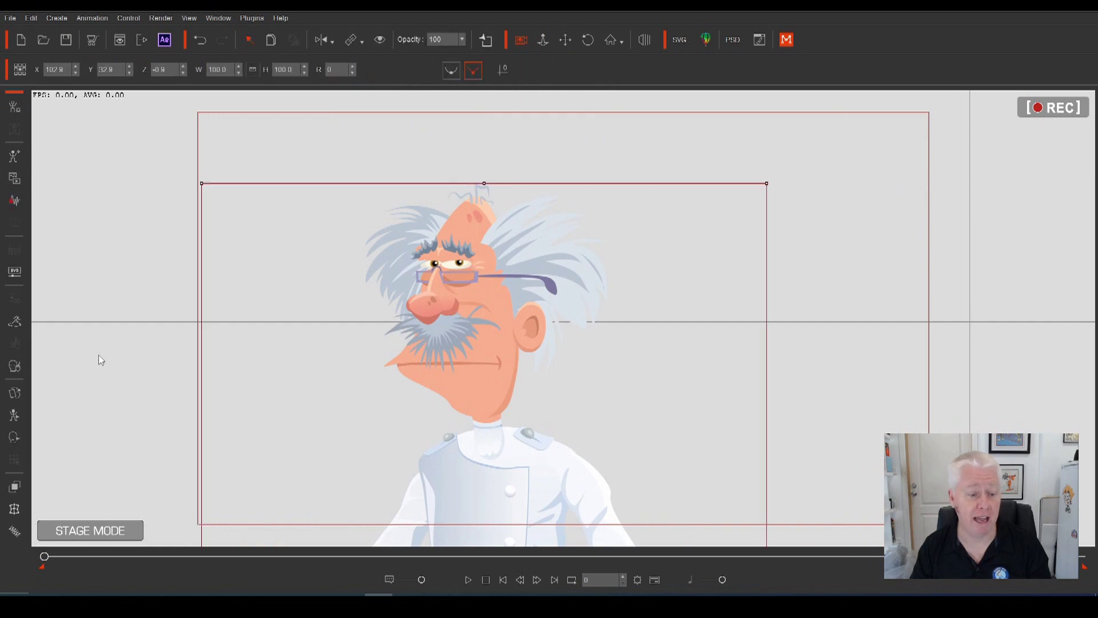
left_click(14, 416)
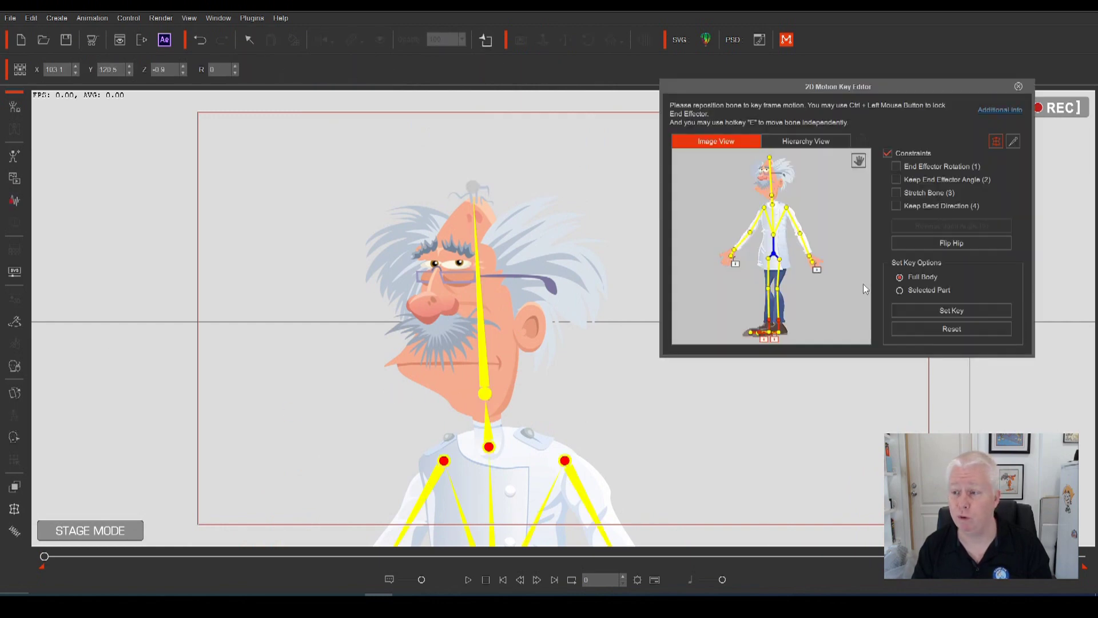
Thin the bone display, tilt the head bone slightly forward, and close the Motion Key Editor.
left_click(1012, 141)
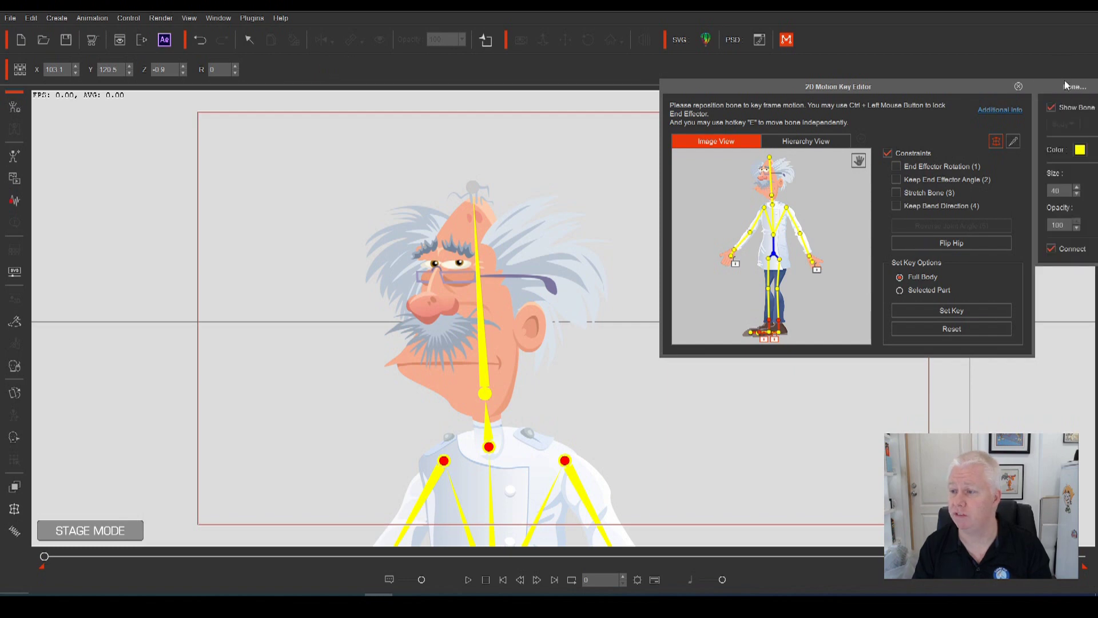
left_click_drag(1065, 83, 847, 122)
left_click(901, 122)
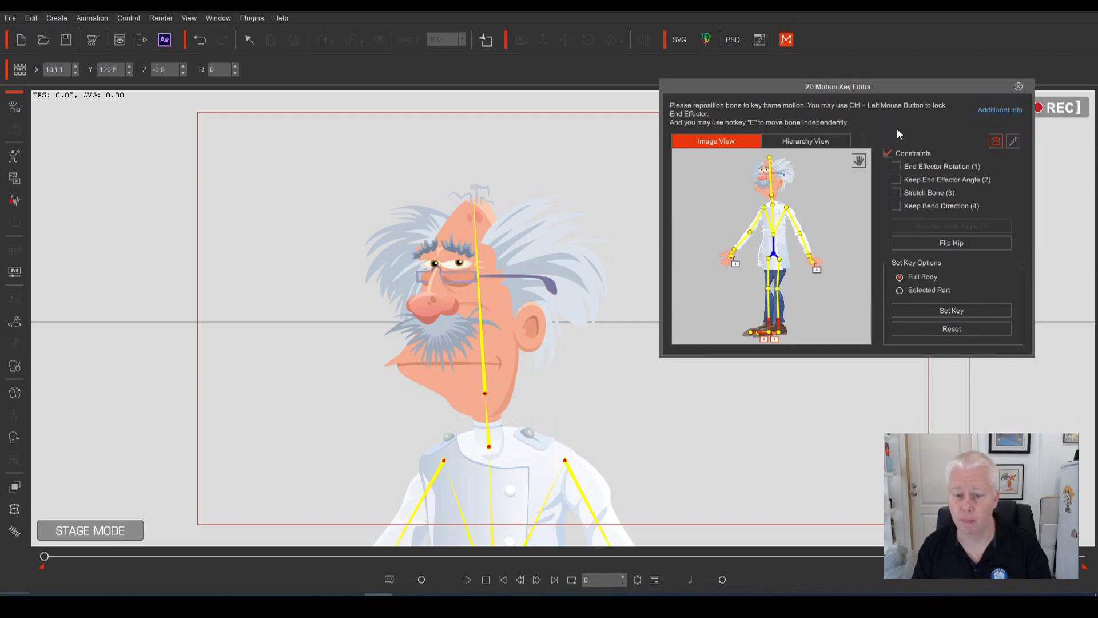
left_click(482, 387)
left_click_drag(549, 379, 592, 371)
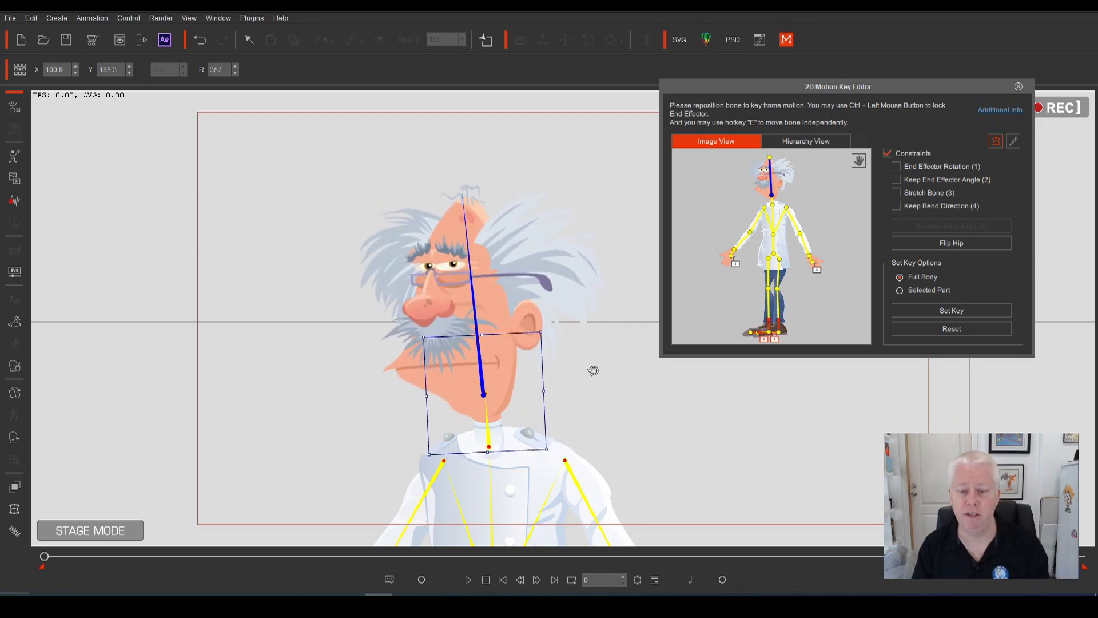
left_click(1018, 87)
left_click(538, 43)
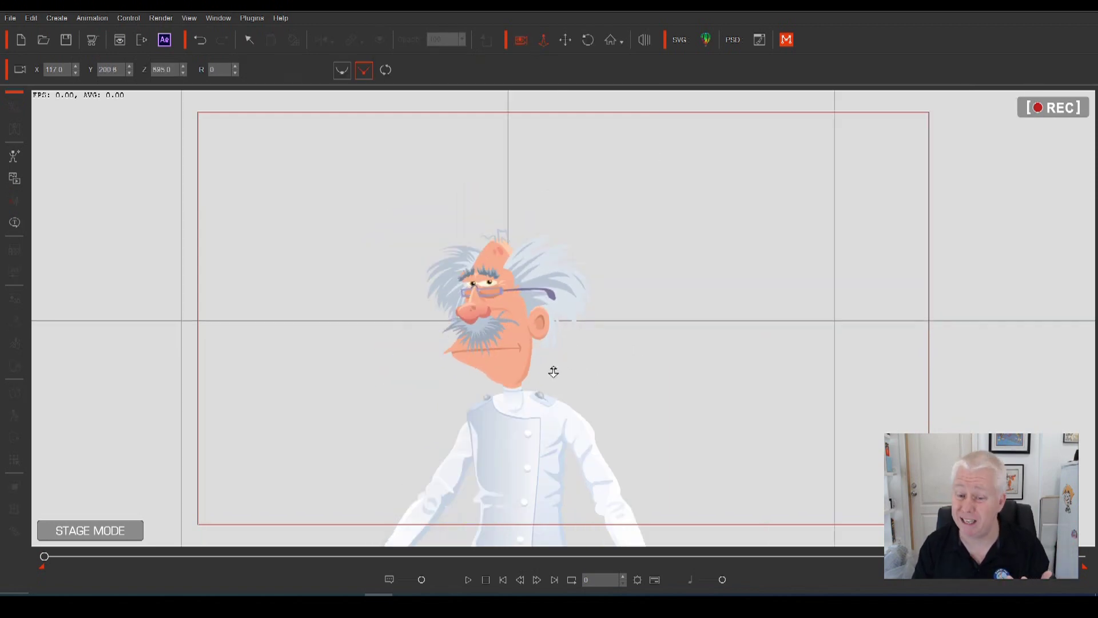
Pan and zoom the camera out to show the doctor's whole figure, legs and shoes.
left_click_drag(544, 372, 527, 102)
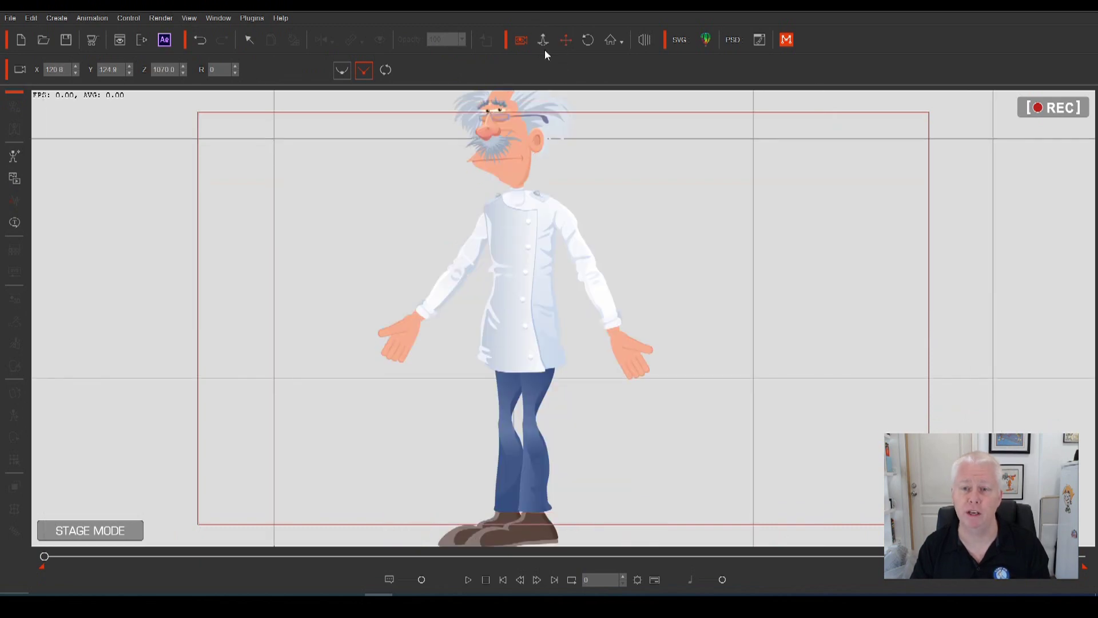
left_click(543, 40)
left_click_drag(544, 153, 546, 253)
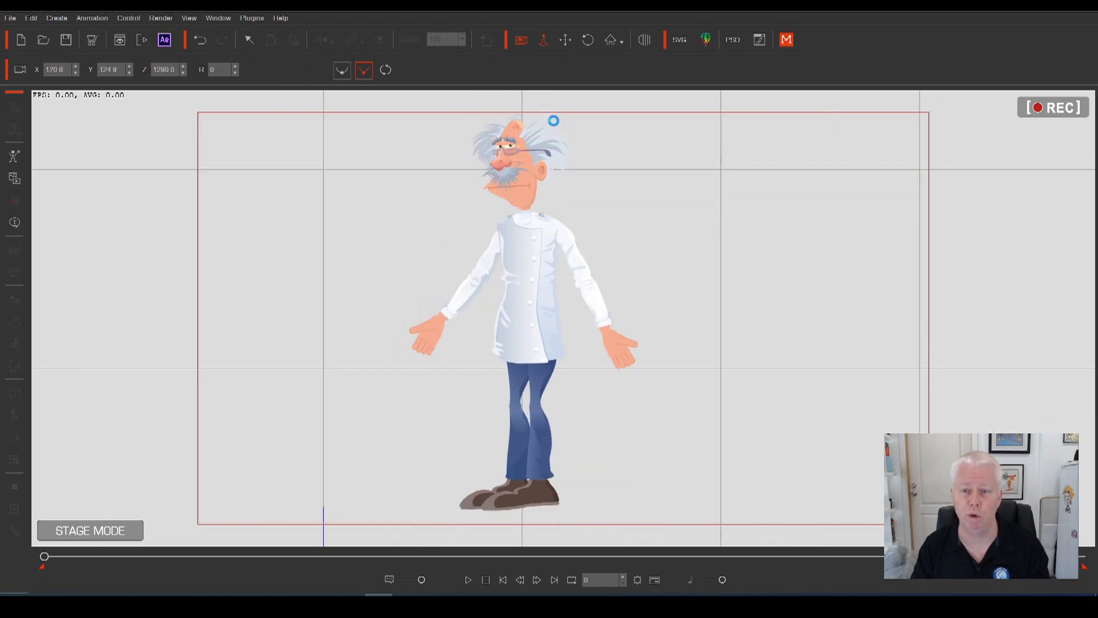
Browse the Content Manager to Animation > 2D Motion > G3 Human Motions > Walk.
left_click(219, 18)
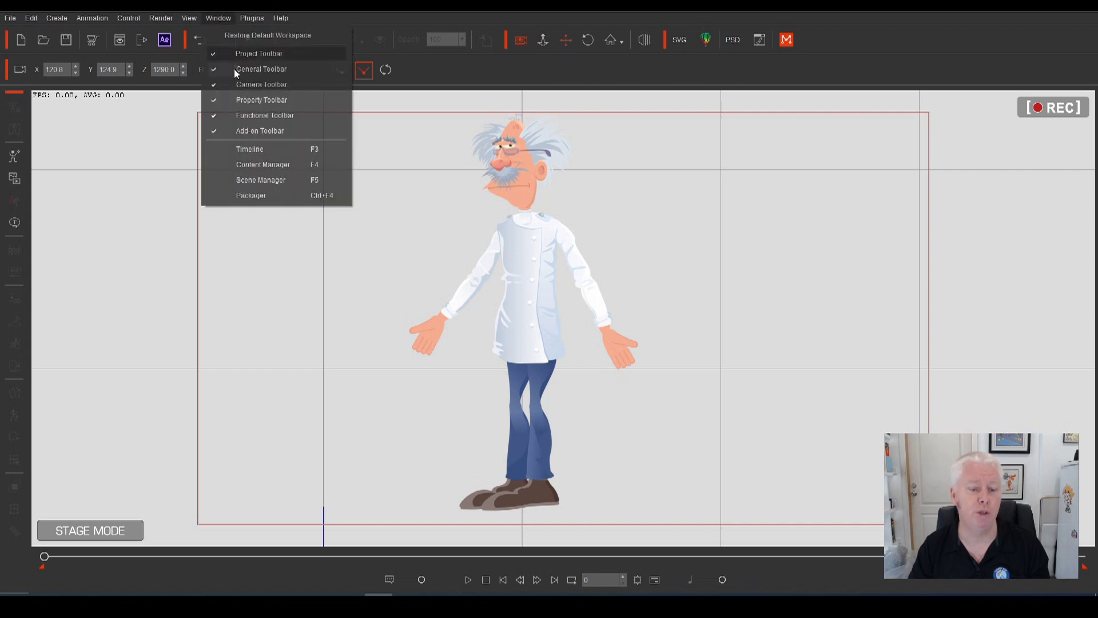
left_click(262, 164)
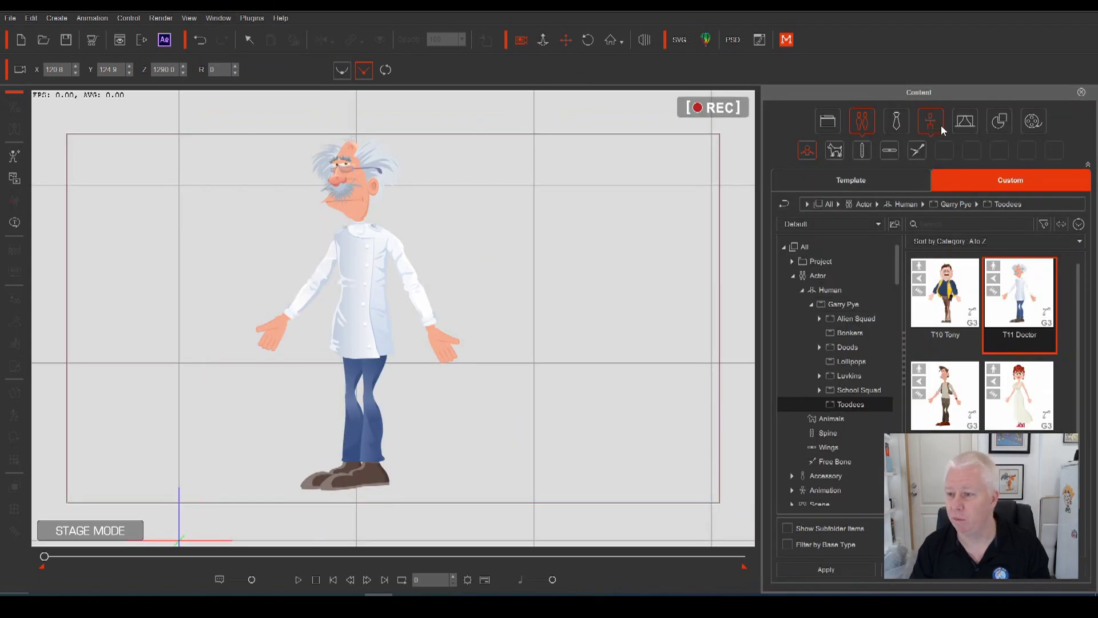
left_click(941, 127)
scroll(824, 452, "down", 1)
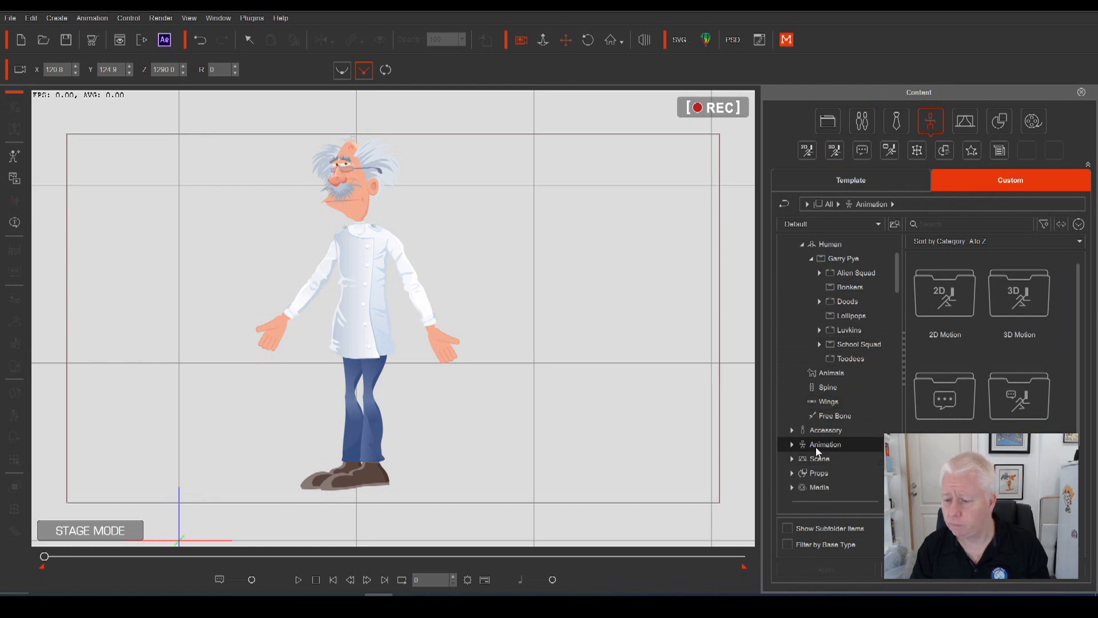
left_click(792, 444)
scroll(824, 451, "down", 1)
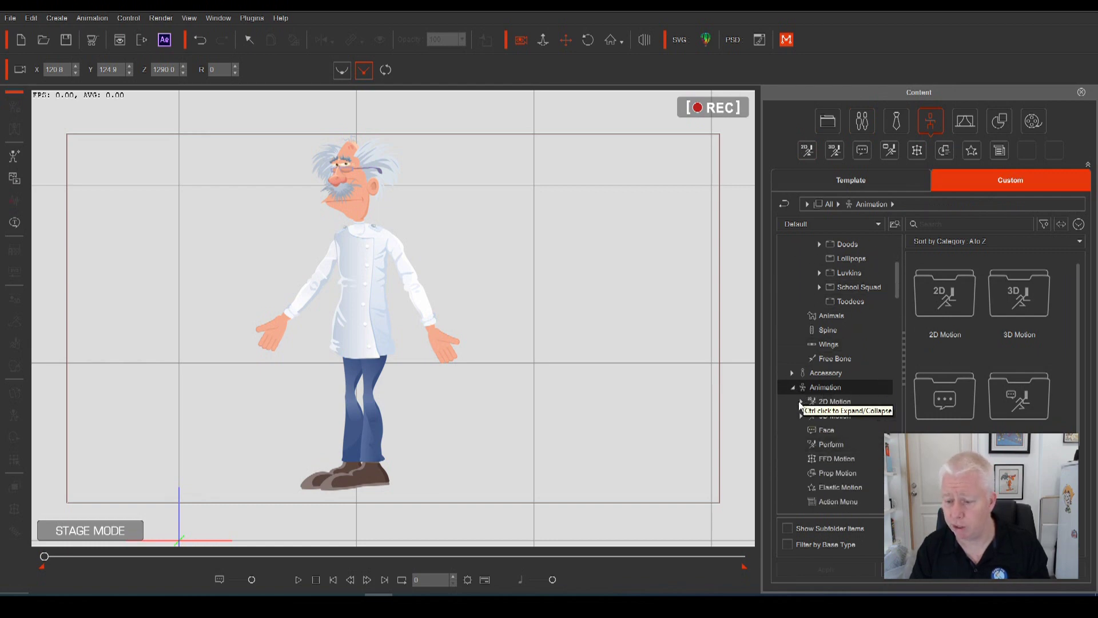
left_click(800, 402)
scroll(828, 410, "down", 2)
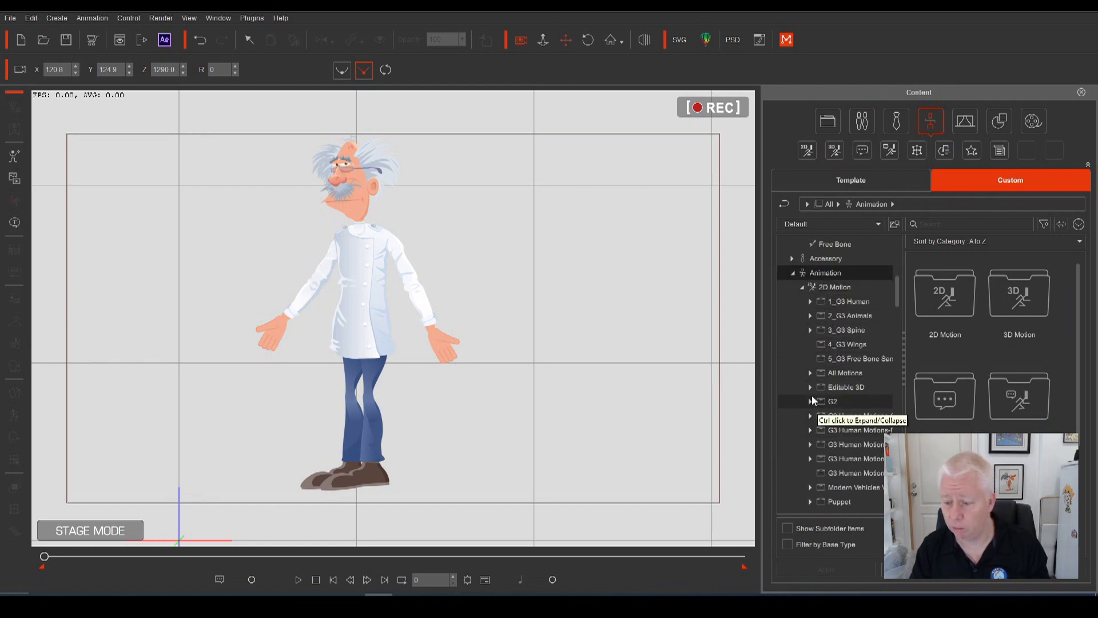
left_click(810, 372)
scroll(822, 420, "down", 2)
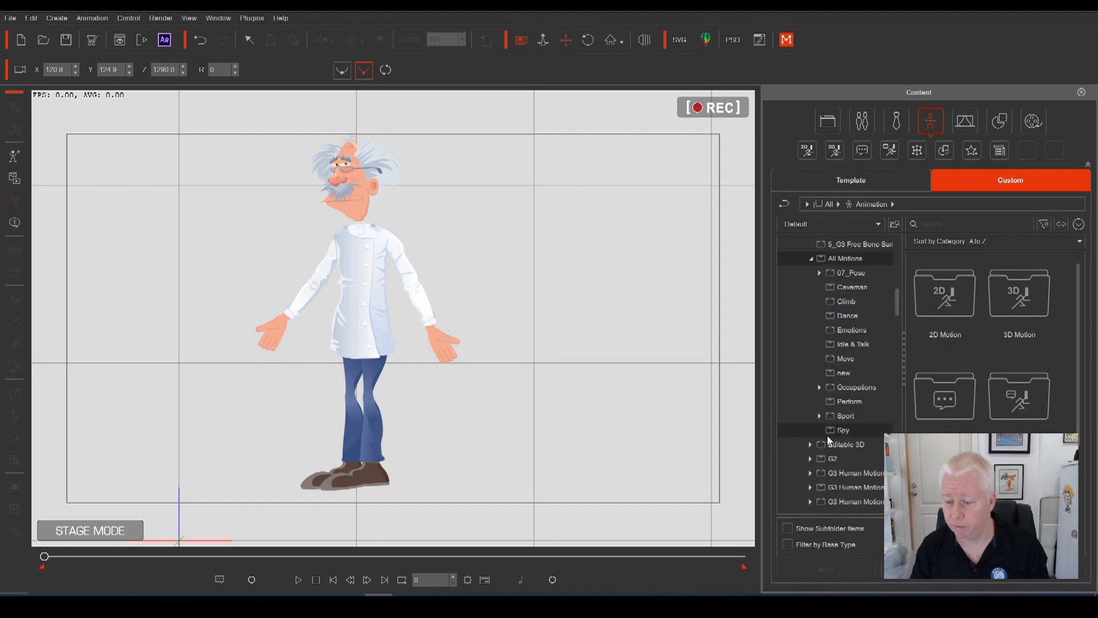
scroll(827, 435, "down", 1)
double_click(829, 428)
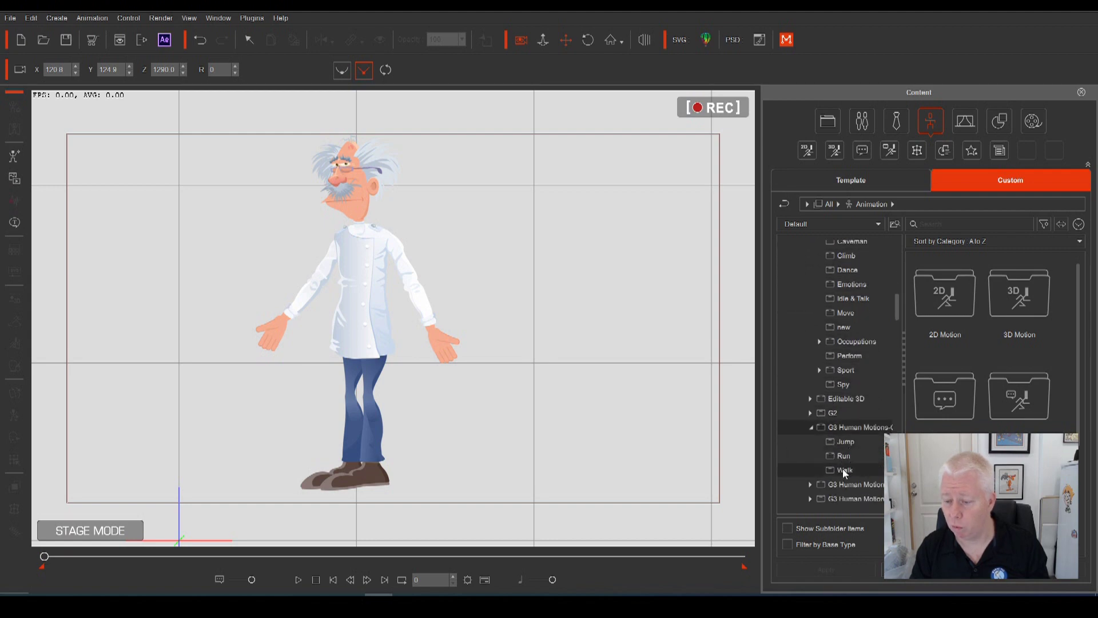
left_click(844, 470)
Try Double Bounce (1S), Double Bounce (2L) and a third walk motion on the doctor.
left_click_drag(947, 303, 475, 343)
left_click_drag(994, 322, 359, 279)
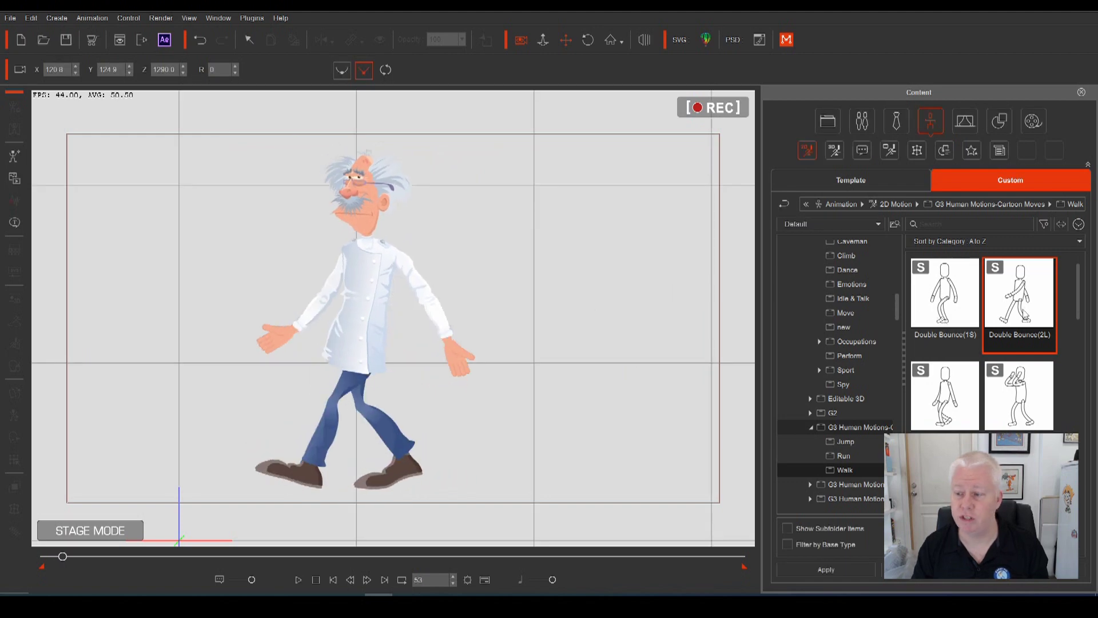
left_click_drag(1024, 313, 368, 293)
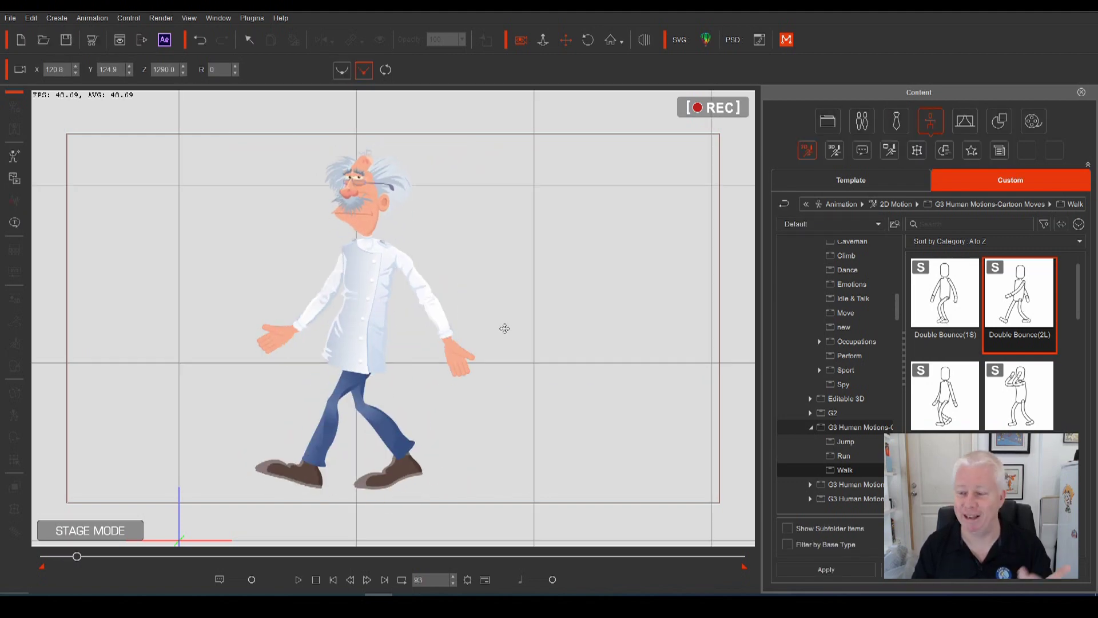
left_click_drag(945, 395, 359, 265)
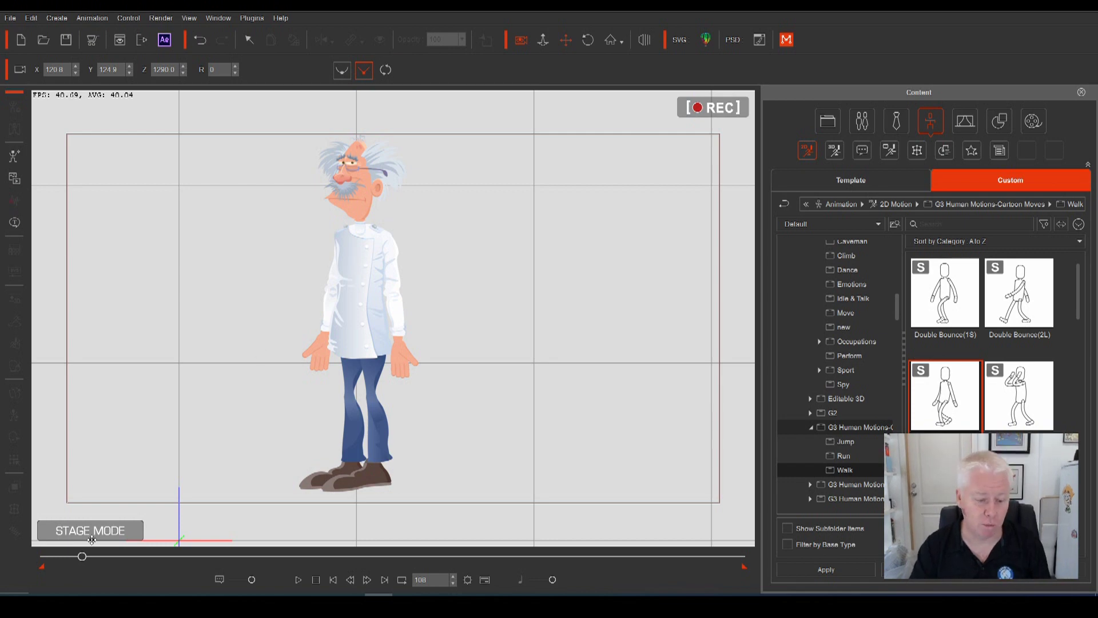
Rewind to frame 0 and zoom and pan the camera in close on the doctor's head.
left_click_drag(82, 556, 44, 556)
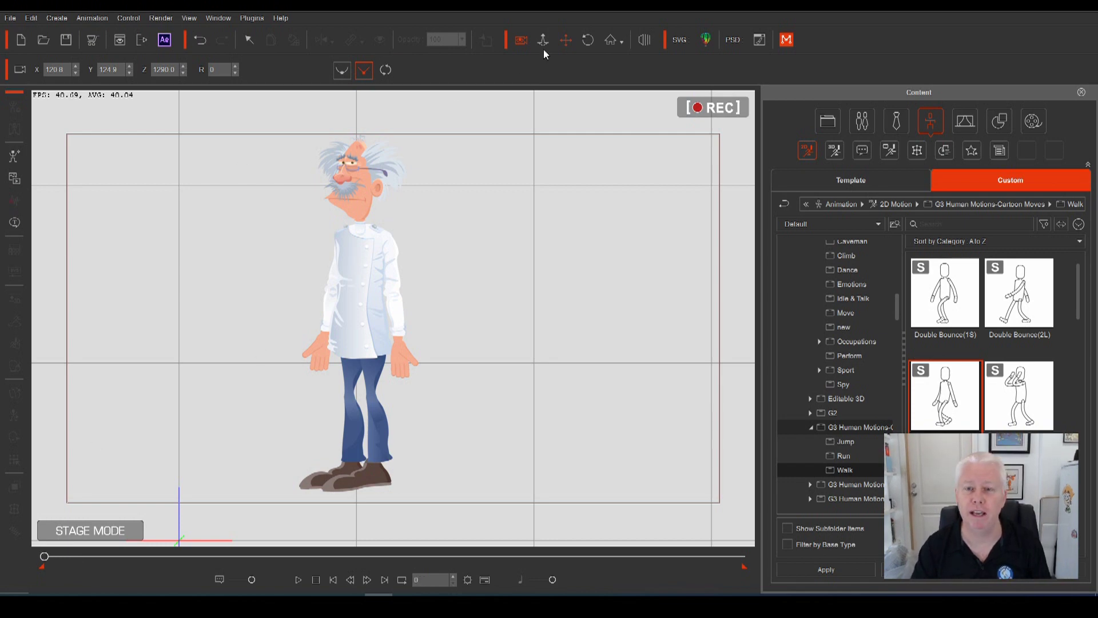
left_click_drag(544, 46, 528, 80)
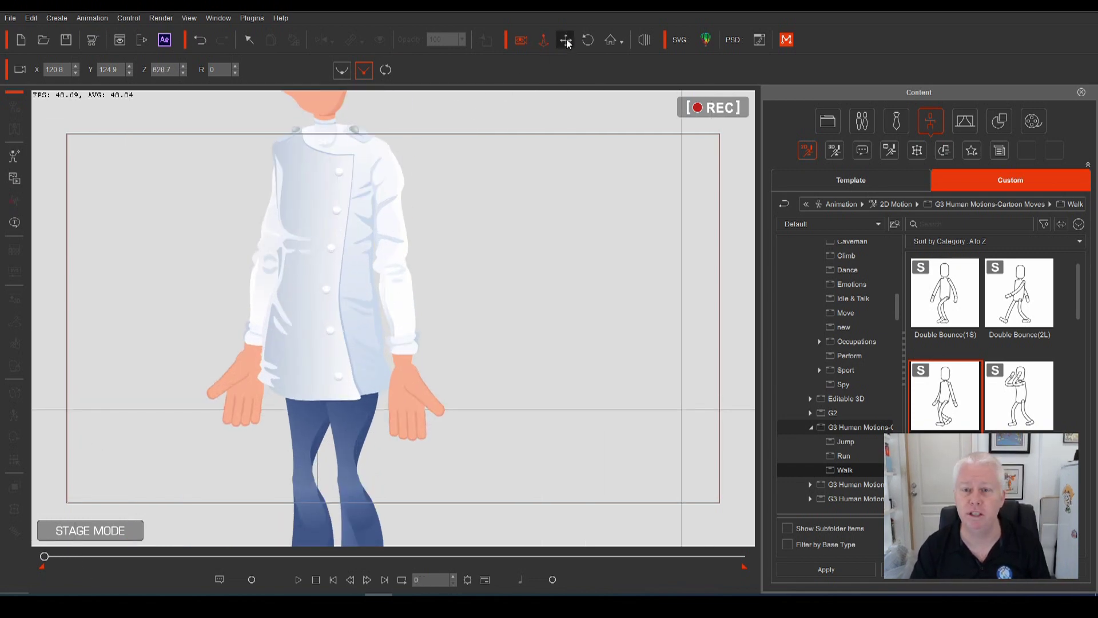
left_click_drag(567, 43, 522, 134)
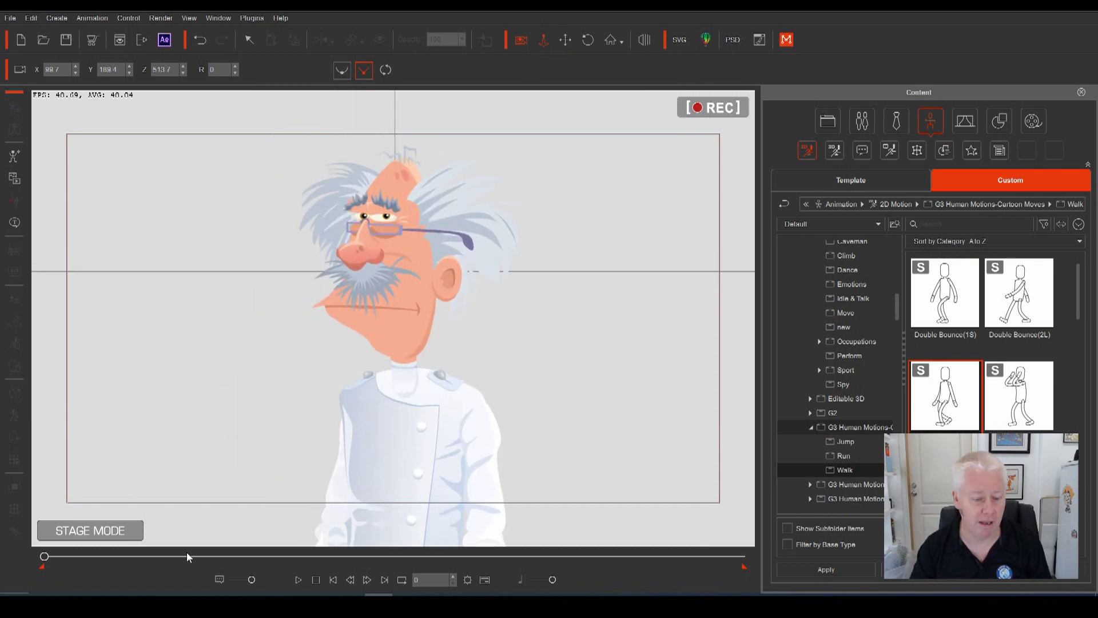
Play the walk animation, stop it, and rewind the timeline to frame 0.
left_click(298, 579)
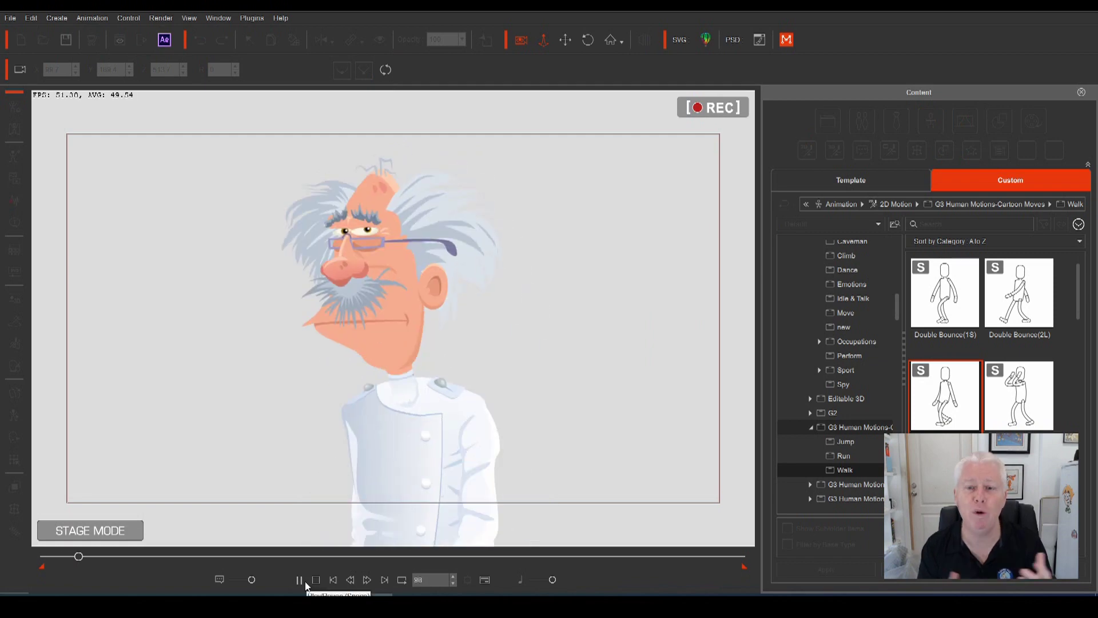
left_click(306, 584)
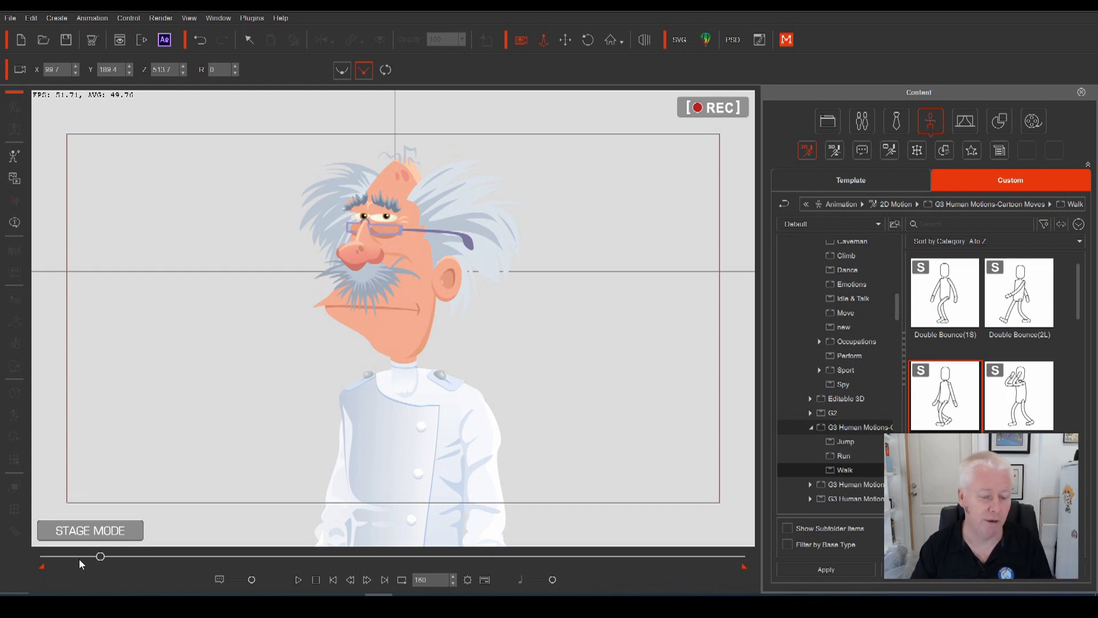
left_click_drag(101, 556, 0, 554)
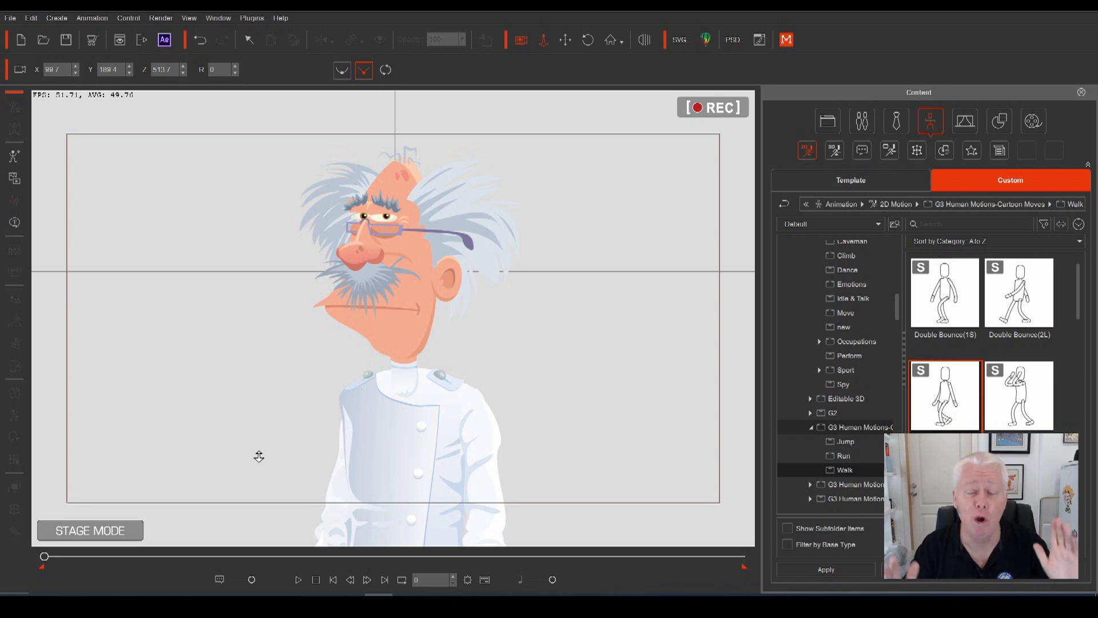
left_click(248, 39)
Open SVG Color Adjustment for the doctor and expand the Clothing and Body groups.
left_click(342, 216)
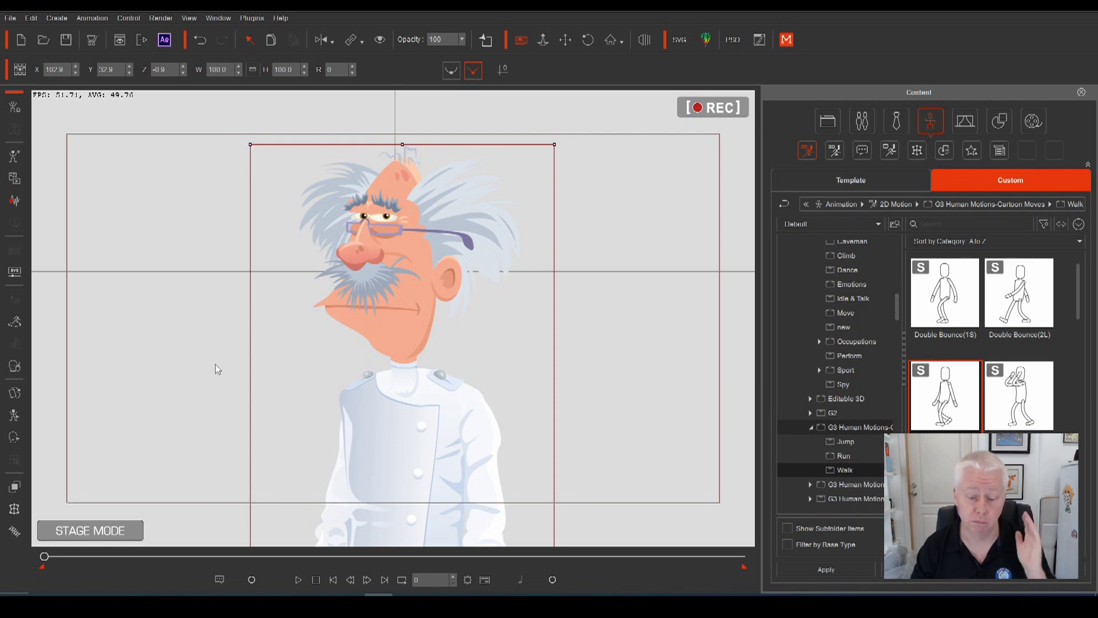
left_click(15, 274)
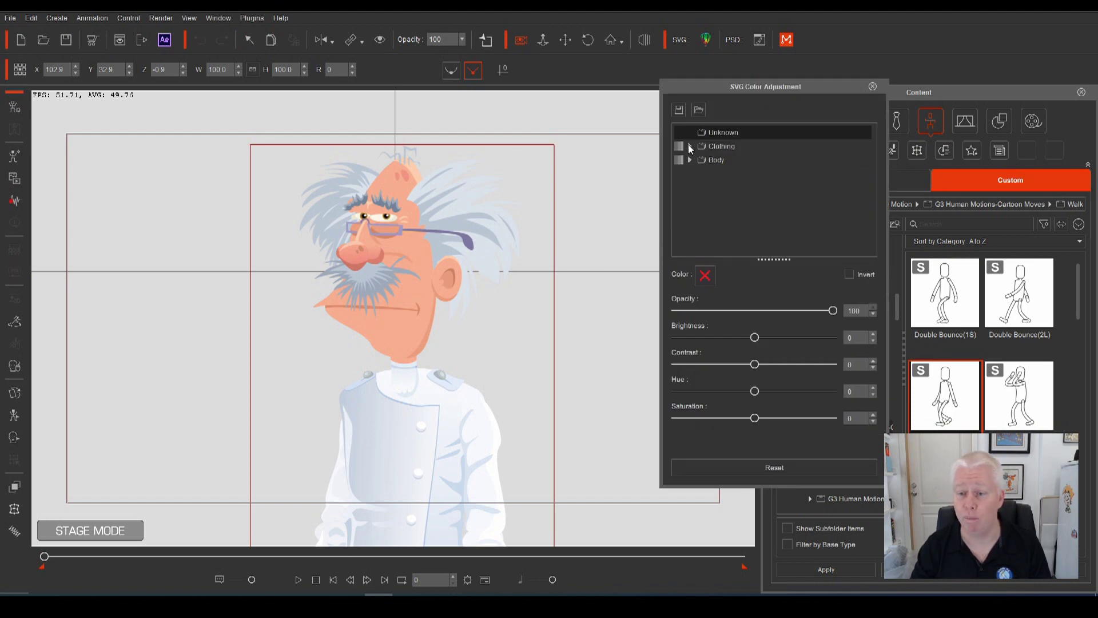
left_click(690, 147)
left_click(689, 214)
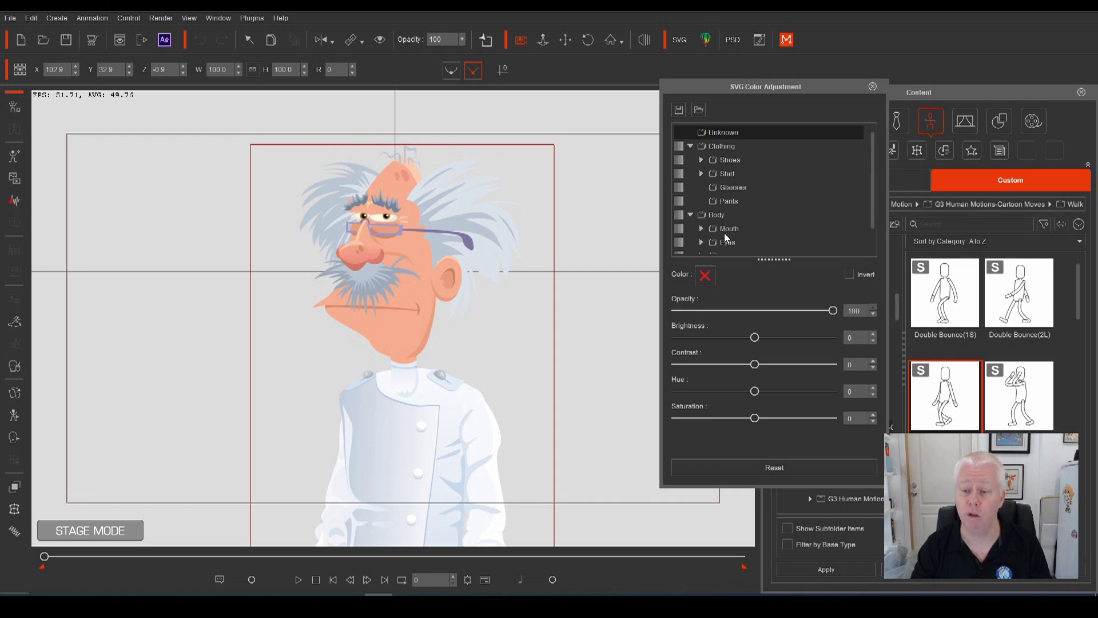
Expand Body > Hair to reveal Moustache, Hair Main, Hair Top and EyeBrows layers.
scroll(724, 232, "down", 1)
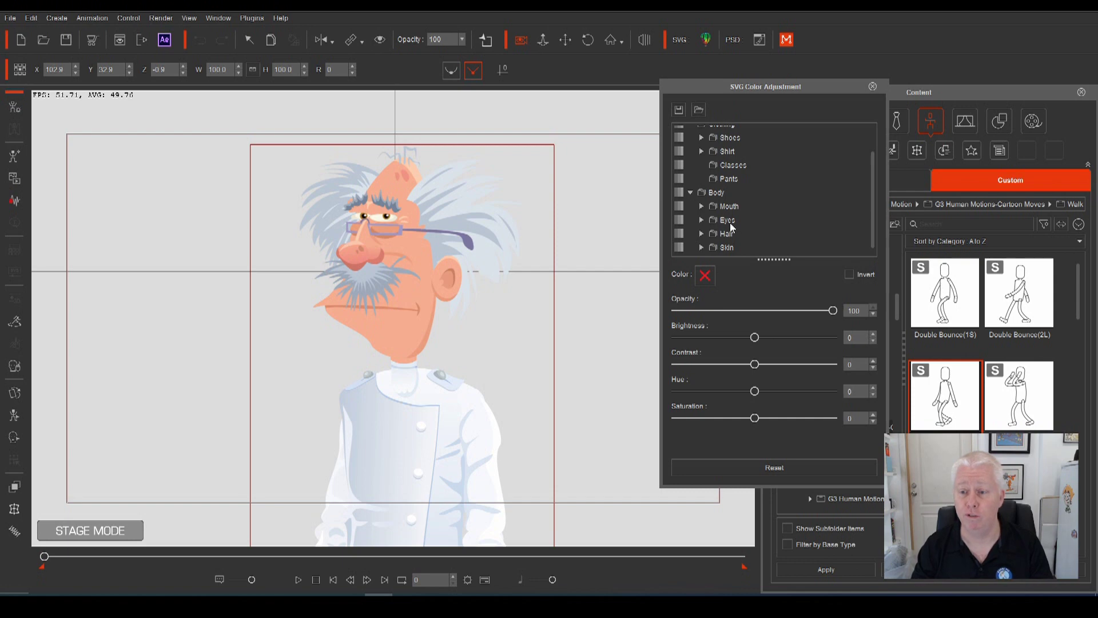
scroll(730, 223, "up", 1)
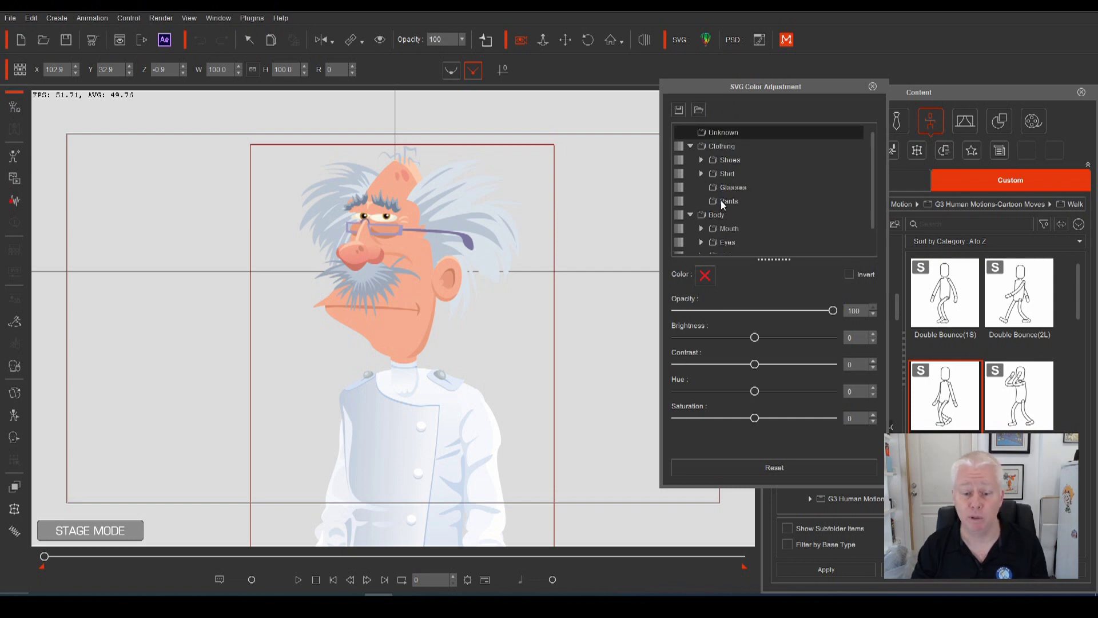
scroll(717, 228, "down", 1)
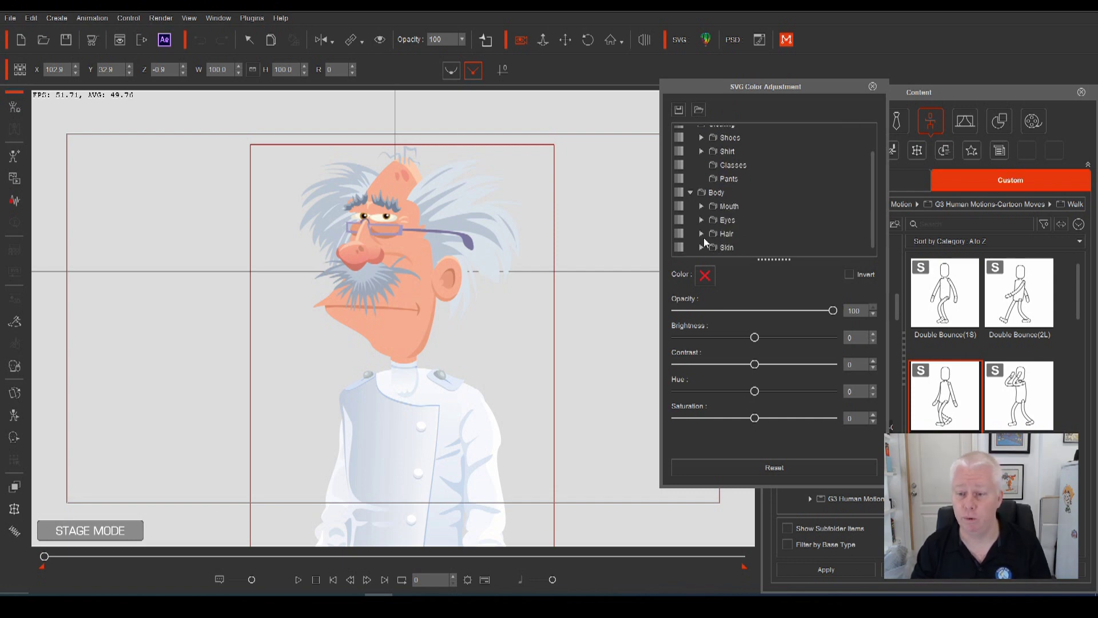
left_click(701, 234)
scroll(726, 245, "down", 2)
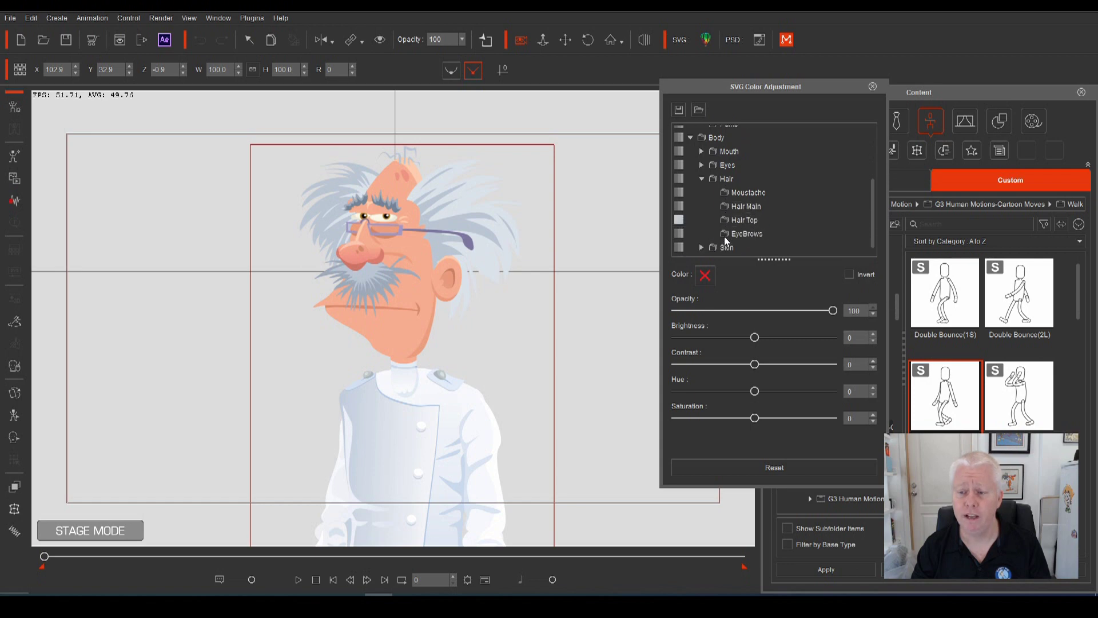
left_click(722, 178)
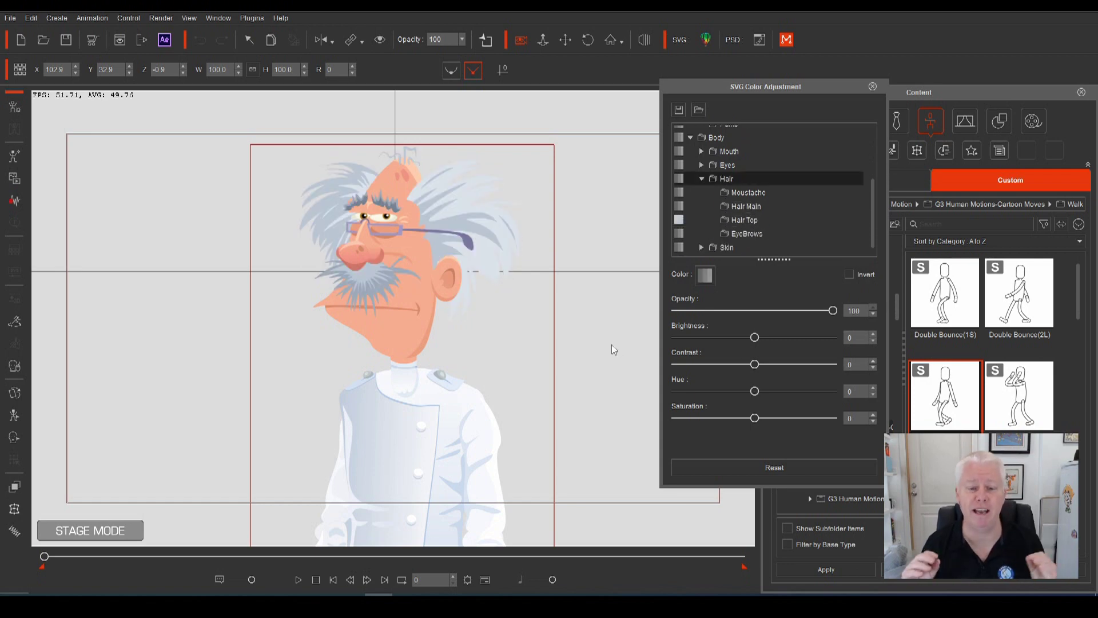
Darken and desaturate the Moustache layer to near black, leaving the Hair group neutral.
left_click(704, 337)
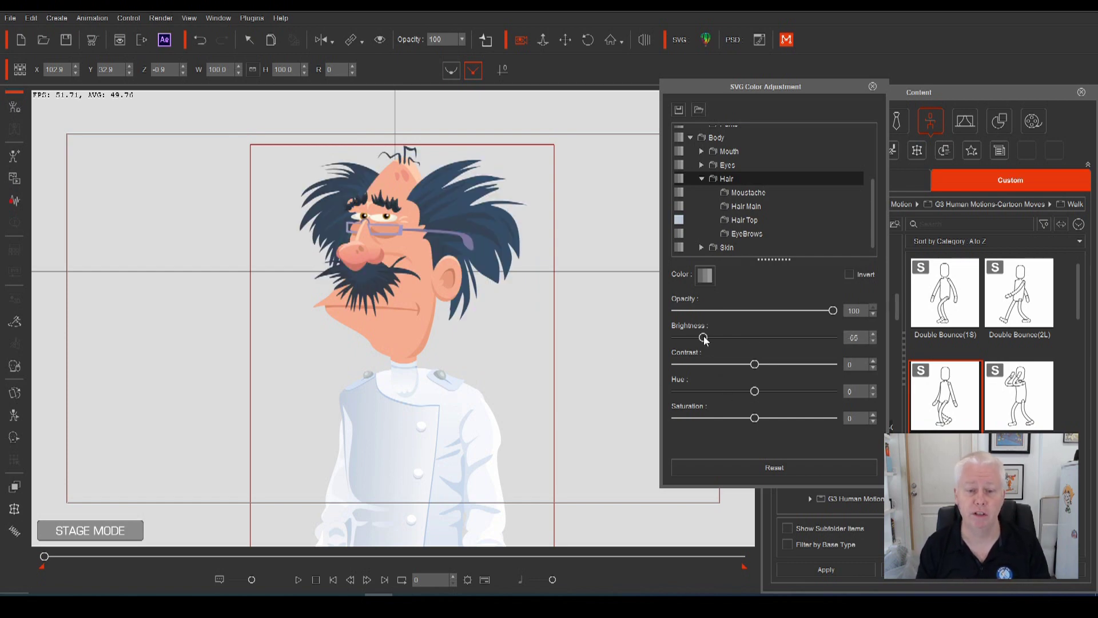
left_click(753, 340)
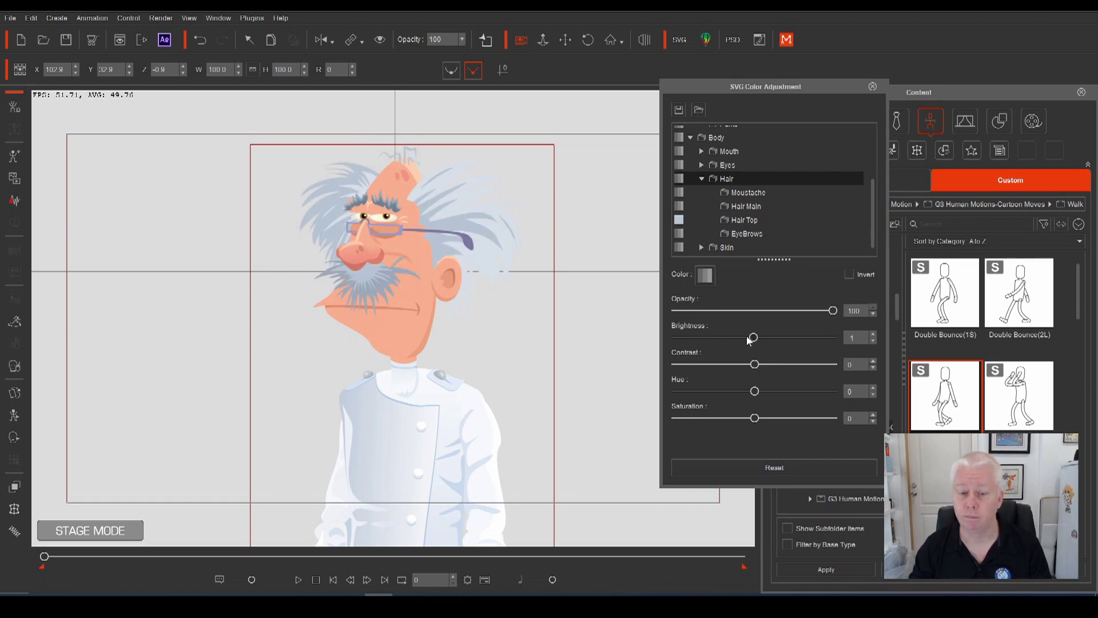
left_click(743, 193)
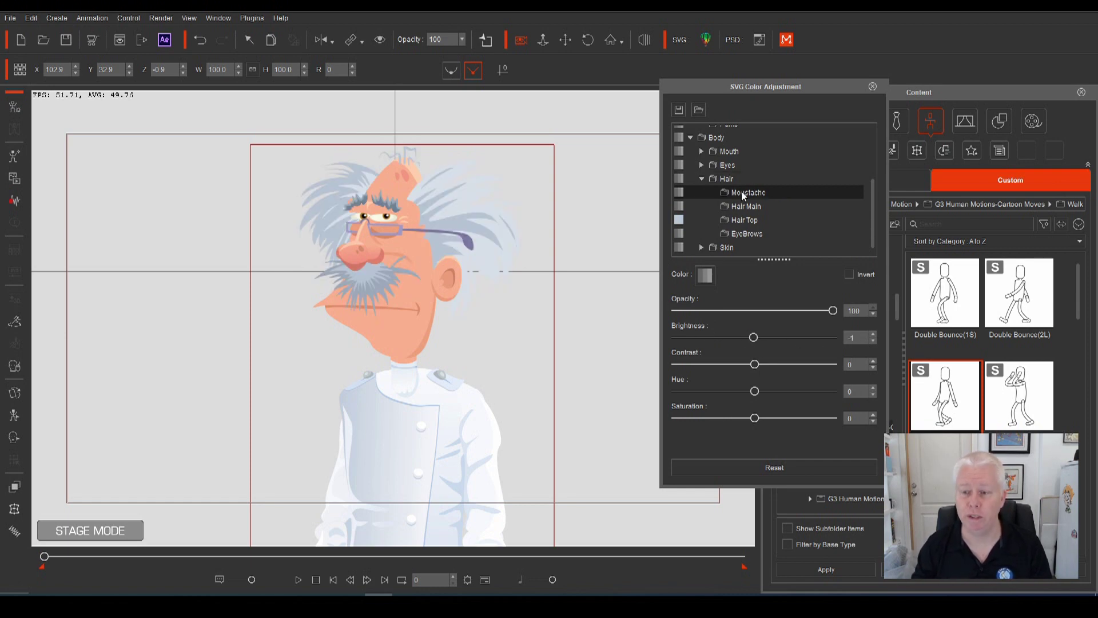
left_click(734, 337)
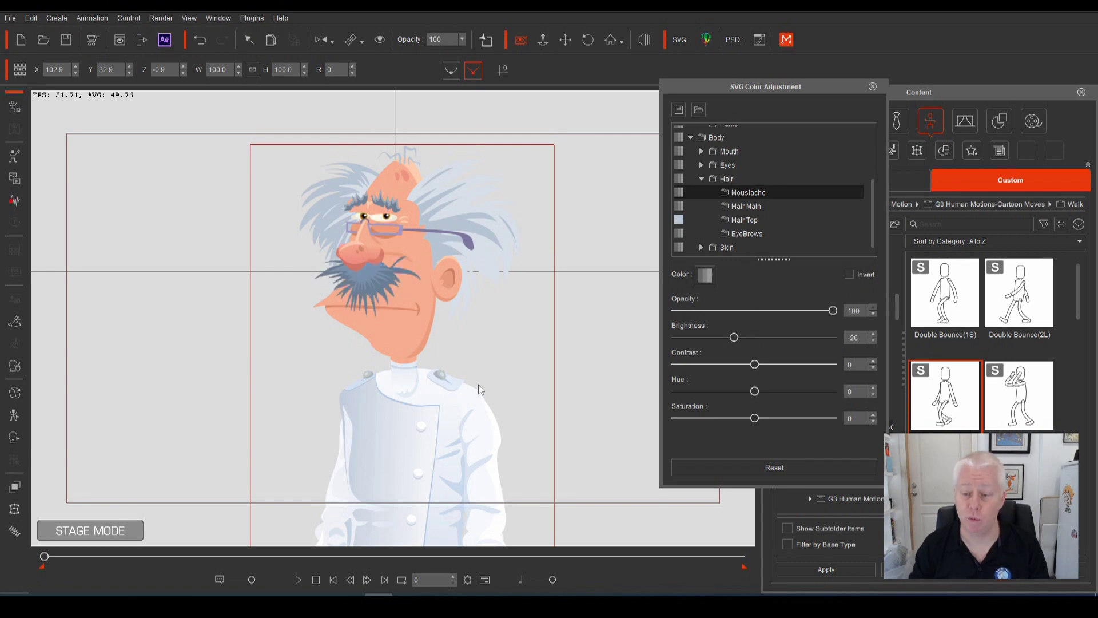
left_click(701, 338)
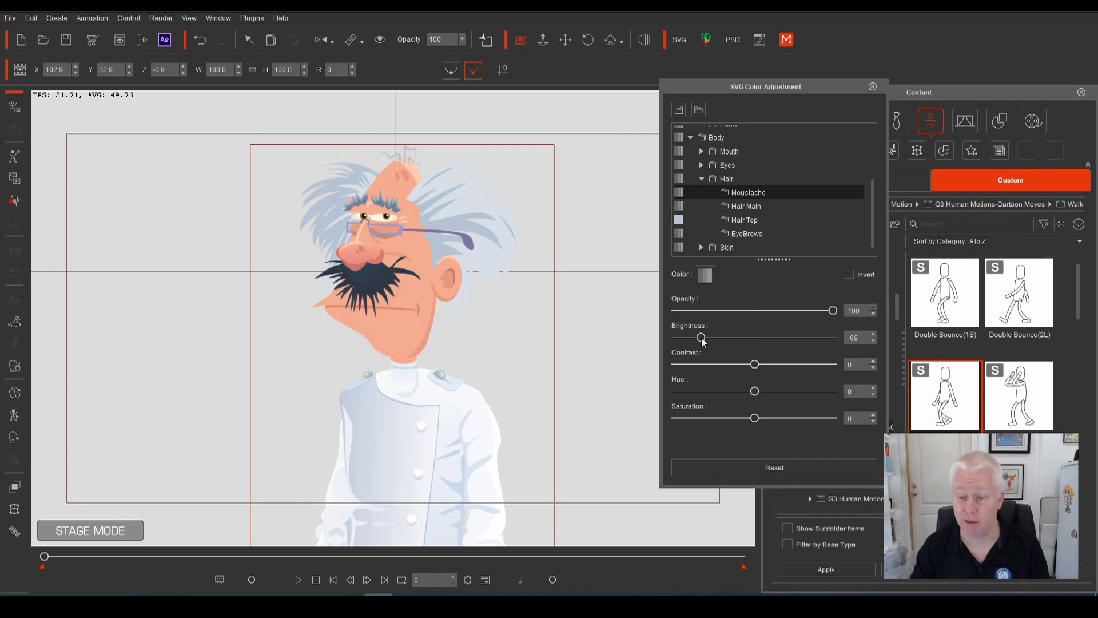
left_click(705, 418)
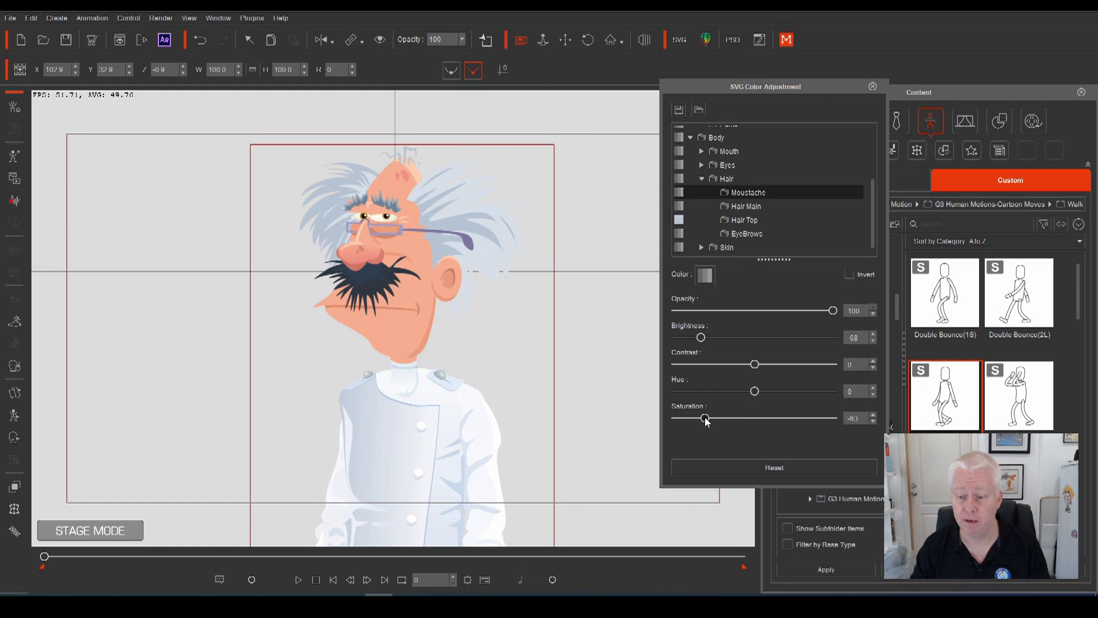
Darken the EyeBrows layer and reduce its saturation.
left_click(744, 233)
left_click(731, 337)
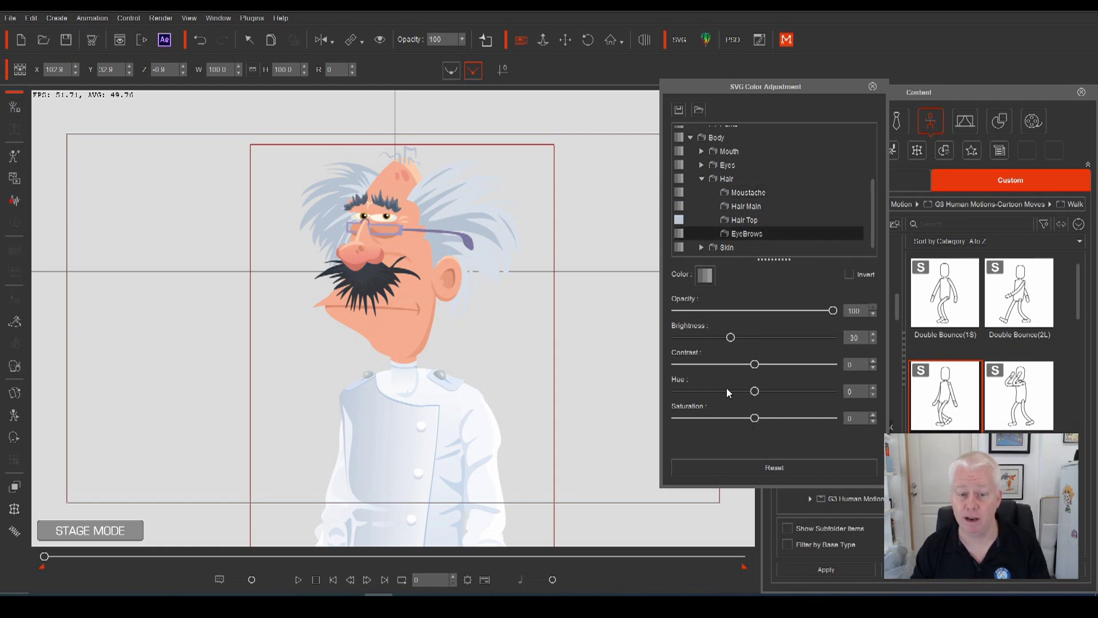
left_click(724, 418)
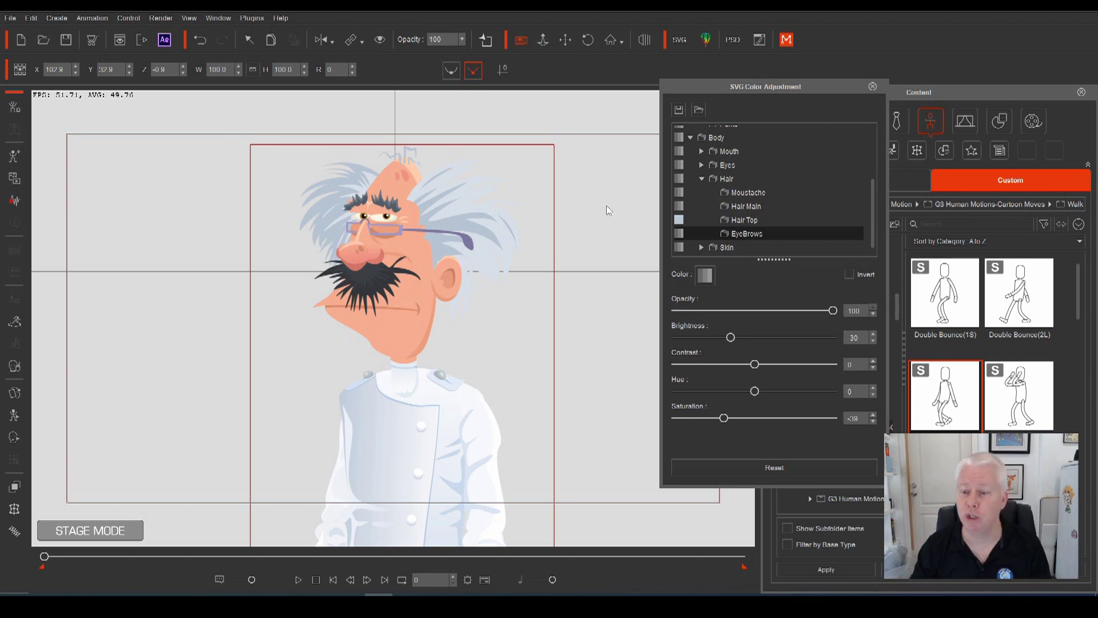
Turn the glasses black by lowering the Glasses layer's brightness to -95.
scroll(767, 212, "up", 4)
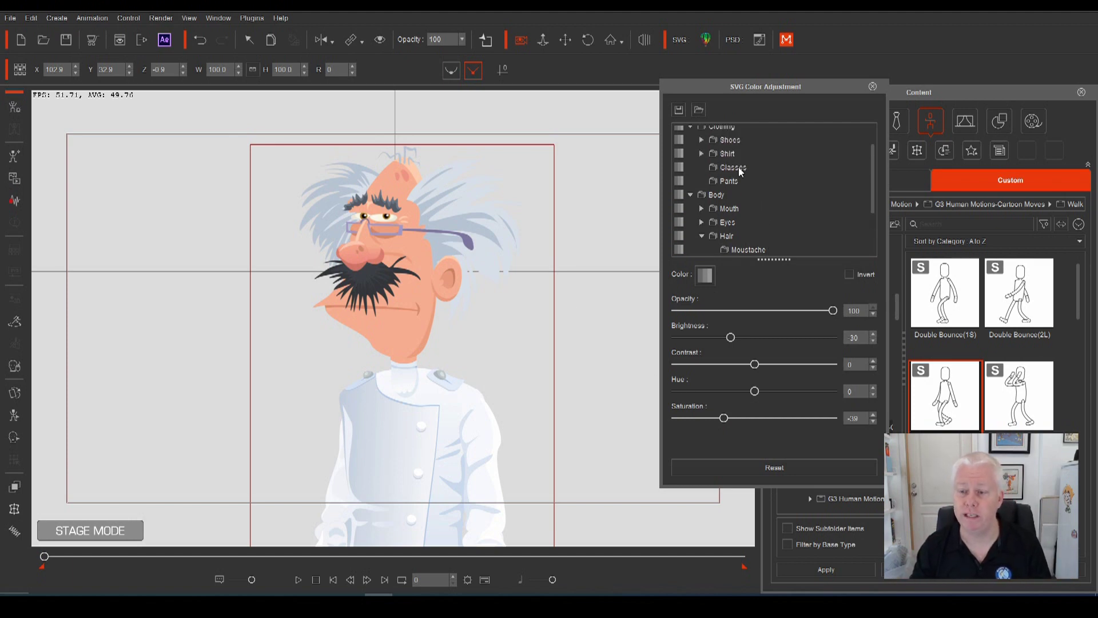
left_click(740, 167)
left_click(679, 337)
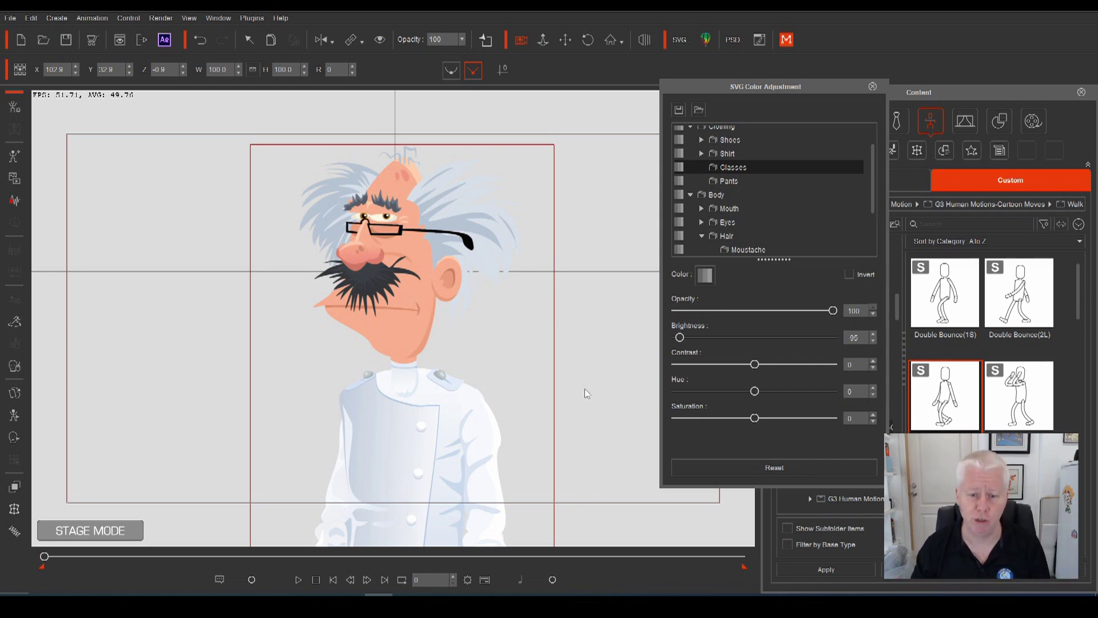
scroll(747, 237, "down", 3)
Set the Hair Main layer's opacity to 0 after testing a purple hue and saturation.
left_click(749, 232)
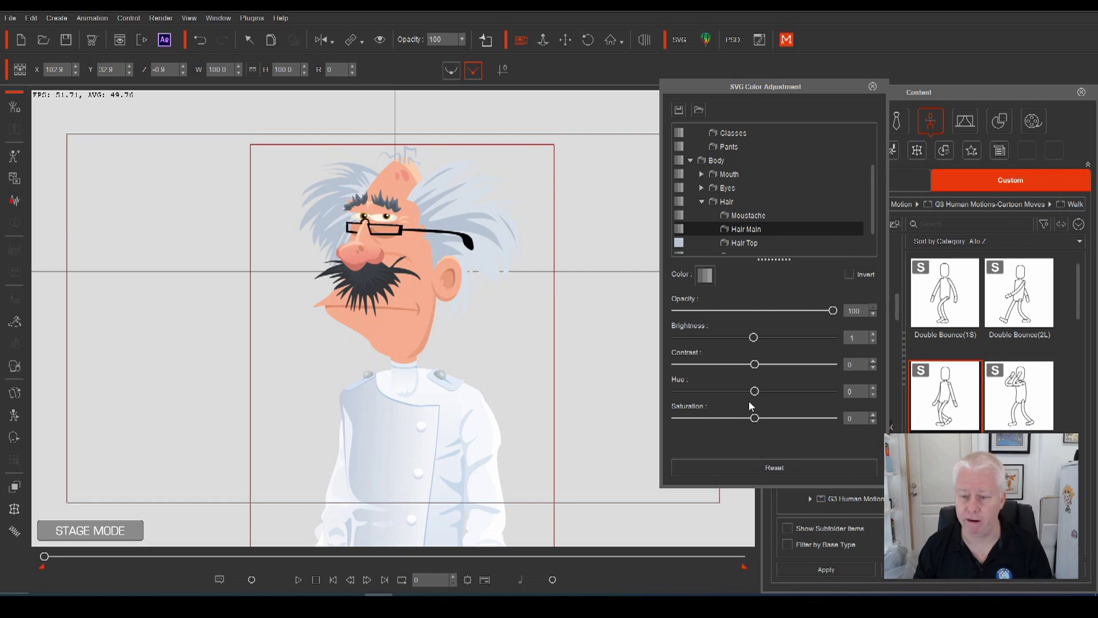
left_click(784, 391)
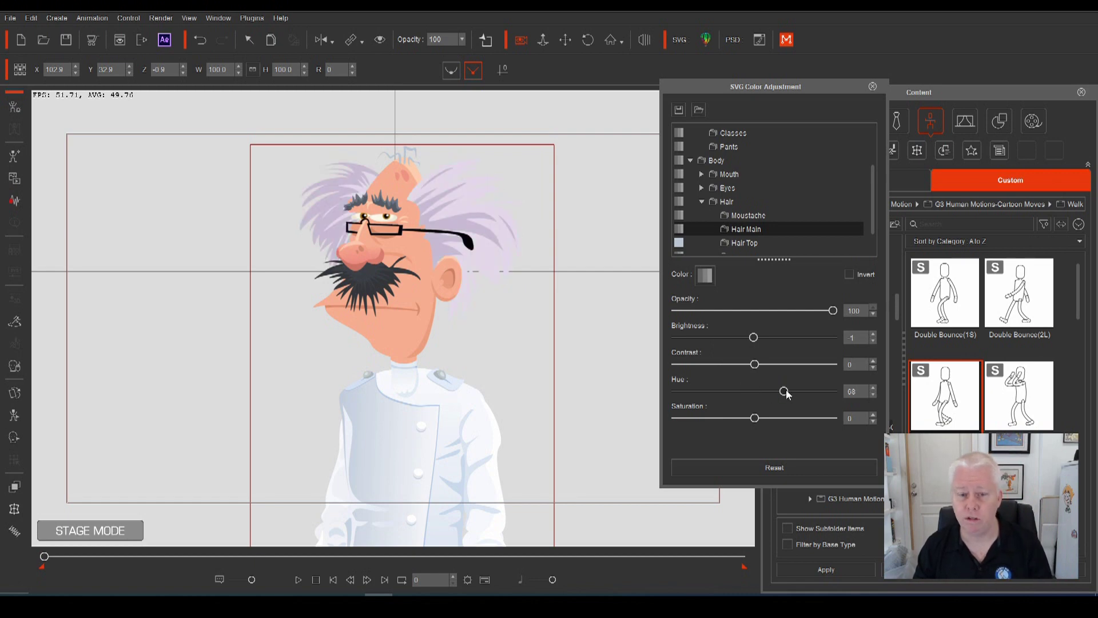
left_click(791, 419)
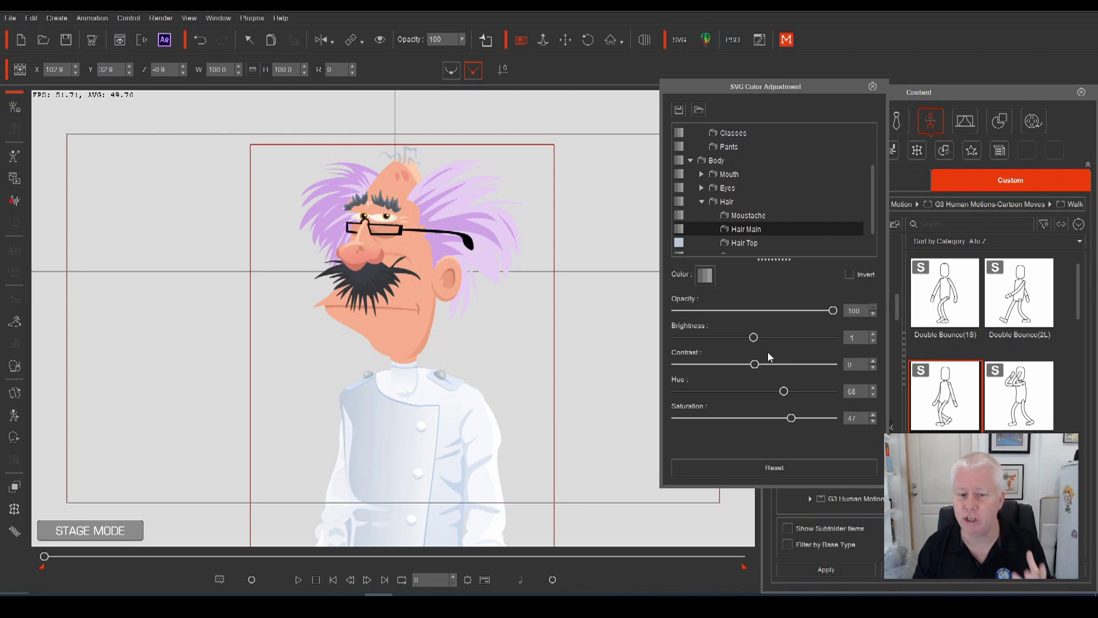
left_click_drag(833, 311, 650, 322)
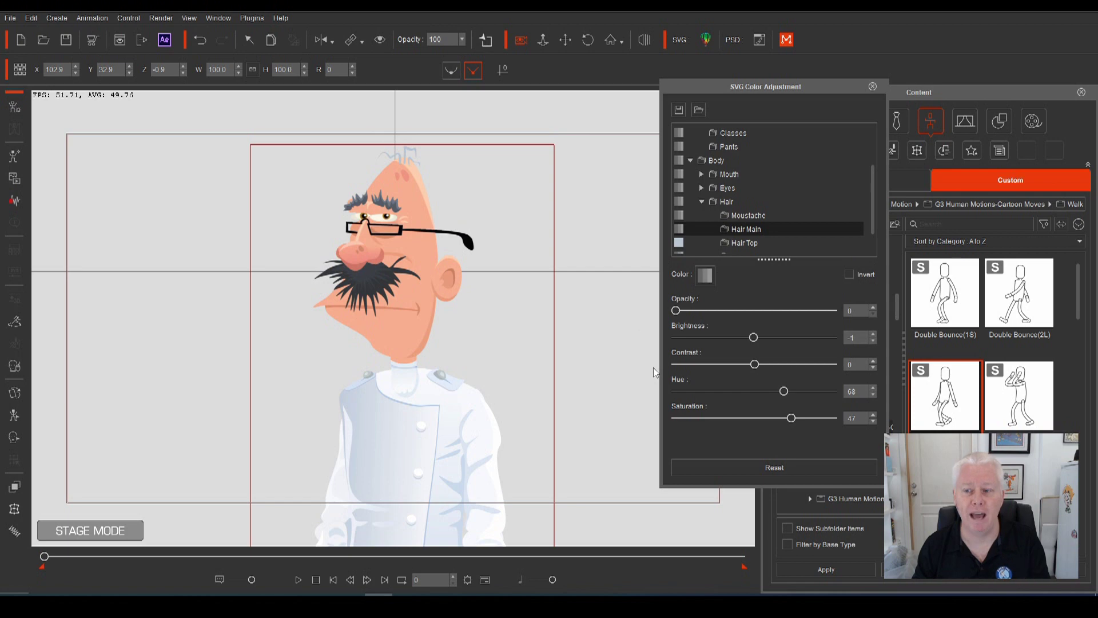
scroll(723, 223, "down", 1)
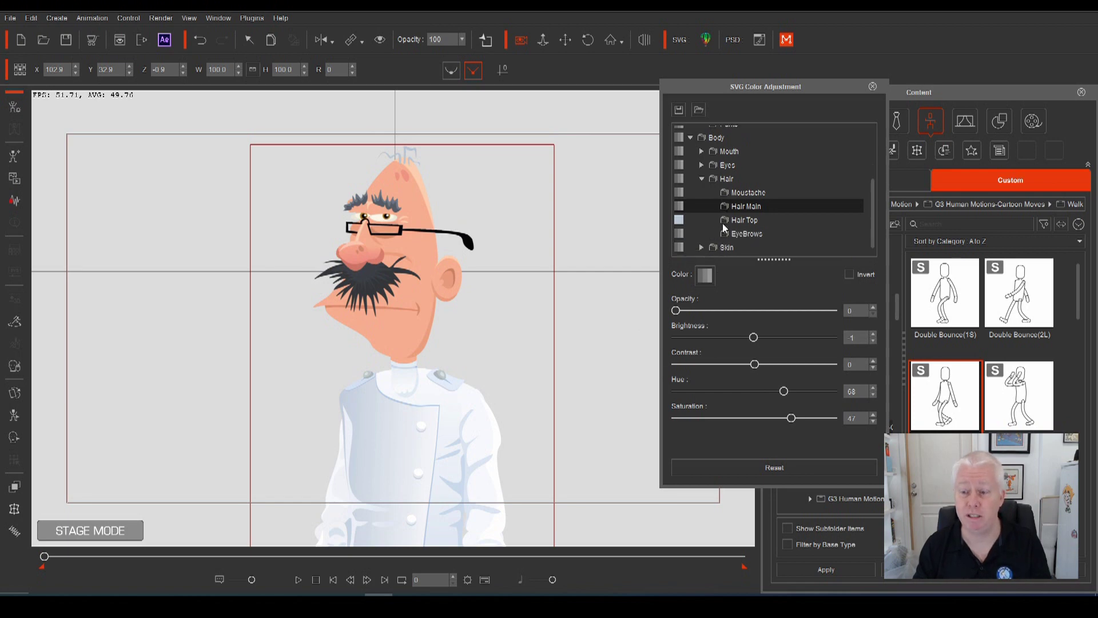
Tan the Skin Main layer with brightness -20 and saturation -38.
left_click(701, 248)
scroll(735, 237, "down", 1)
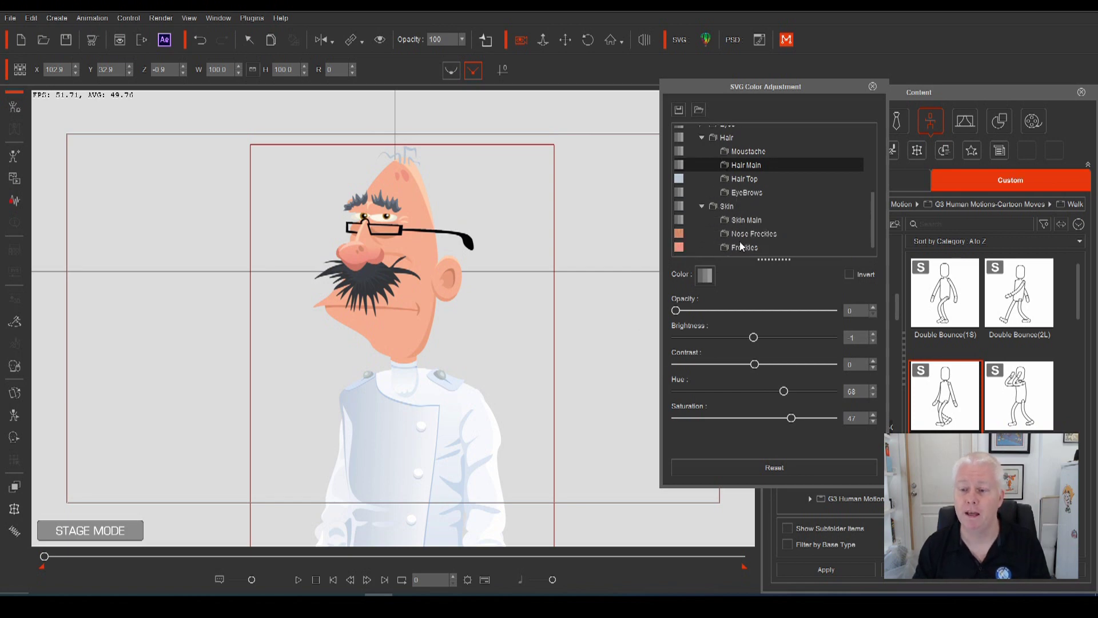
left_click(755, 222)
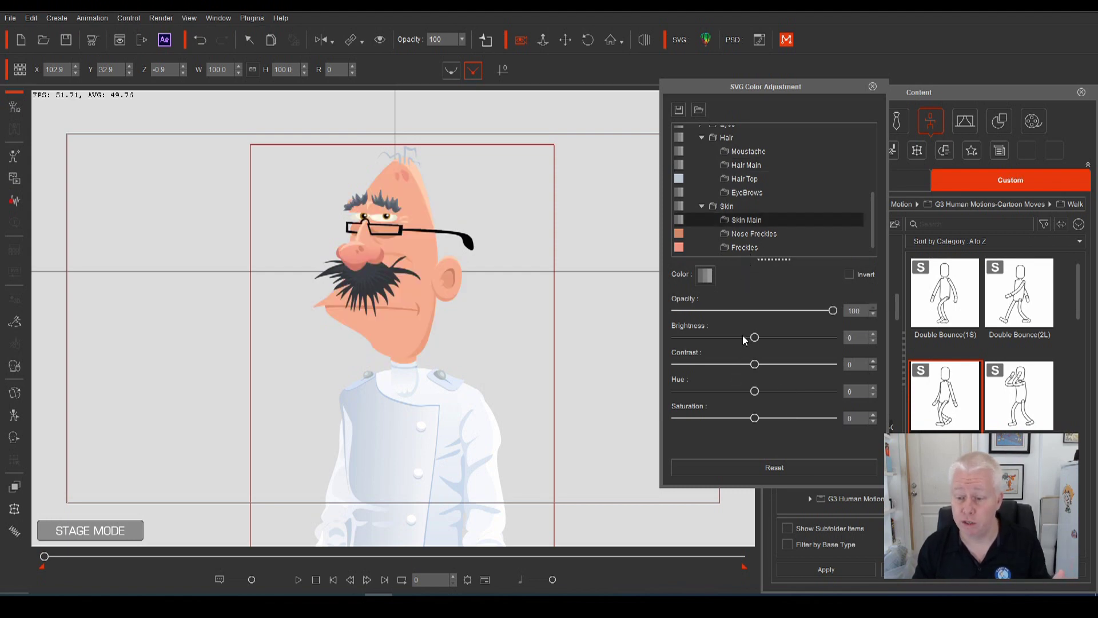
left_click_drag(755, 338, 739, 337)
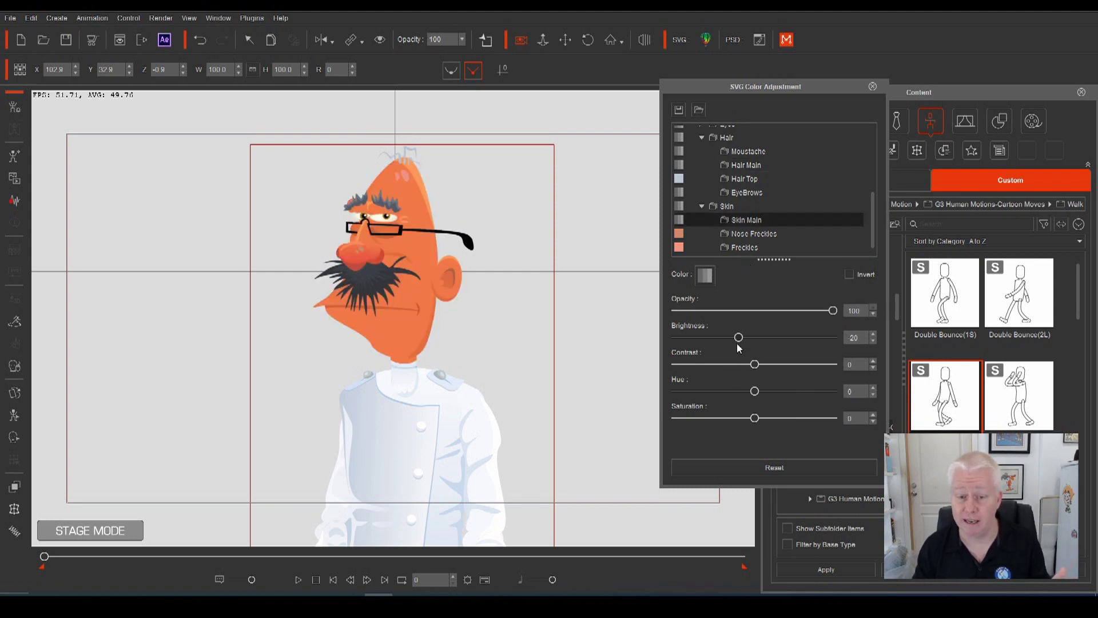
left_click(739, 417)
left_click_drag(725, 420, 729, 422)
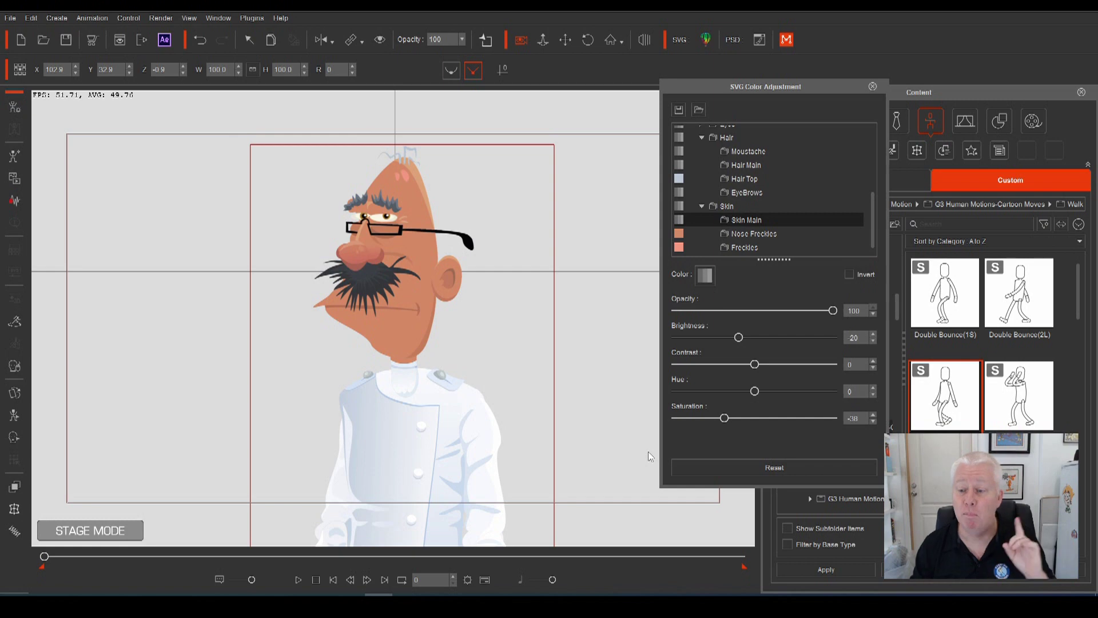
Hide the Freckles and Nose Freckles layers by setting both opacities to 0.
left_click(742, 232)
left_click(743, 246)
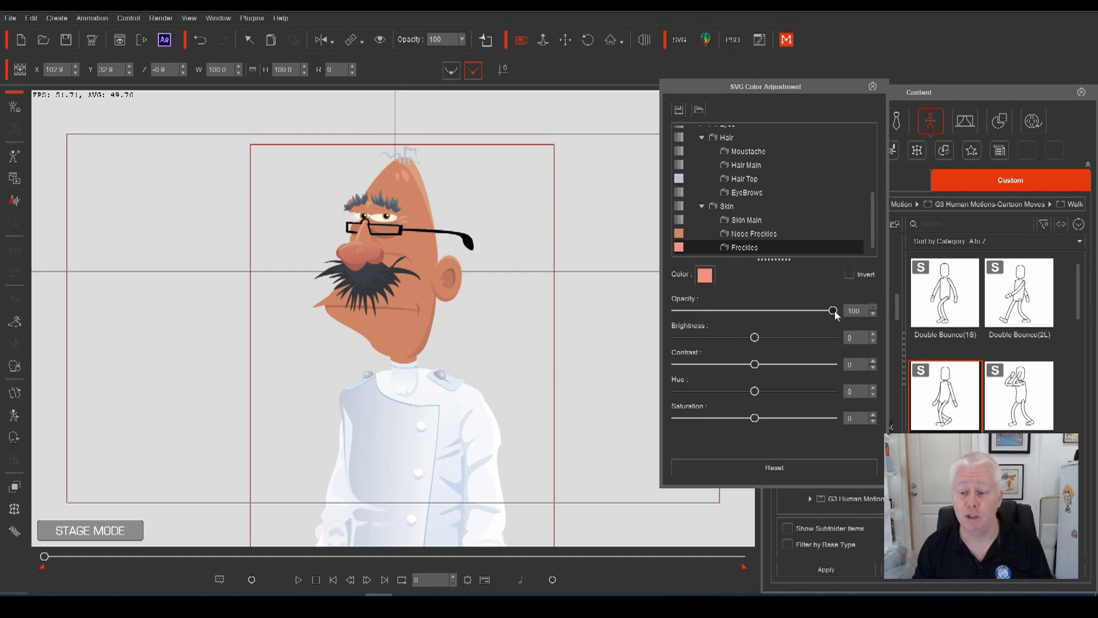
left_click_drag(833, 310, 614, 343)
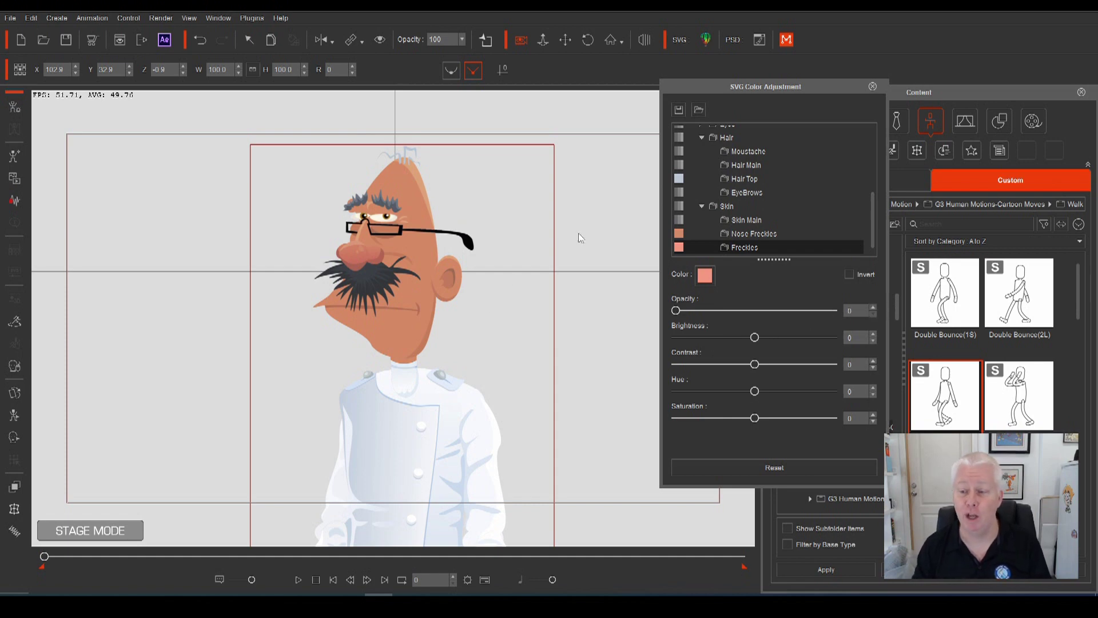
left_click(738, 234)
left_click(734, 338)
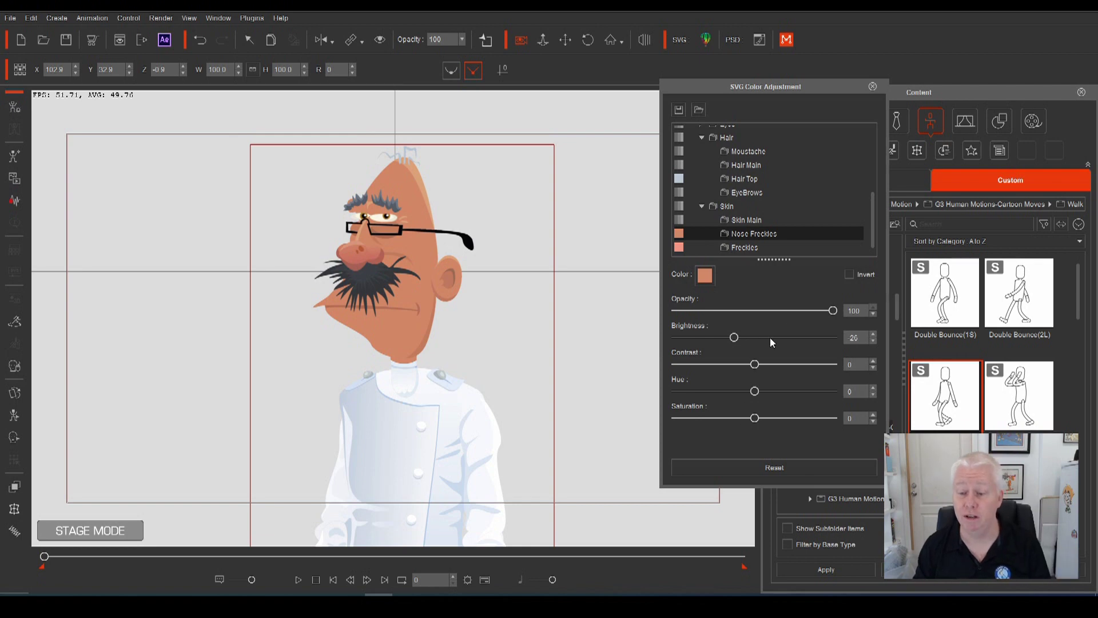
left_click_drag(834, 311, 136, 312)
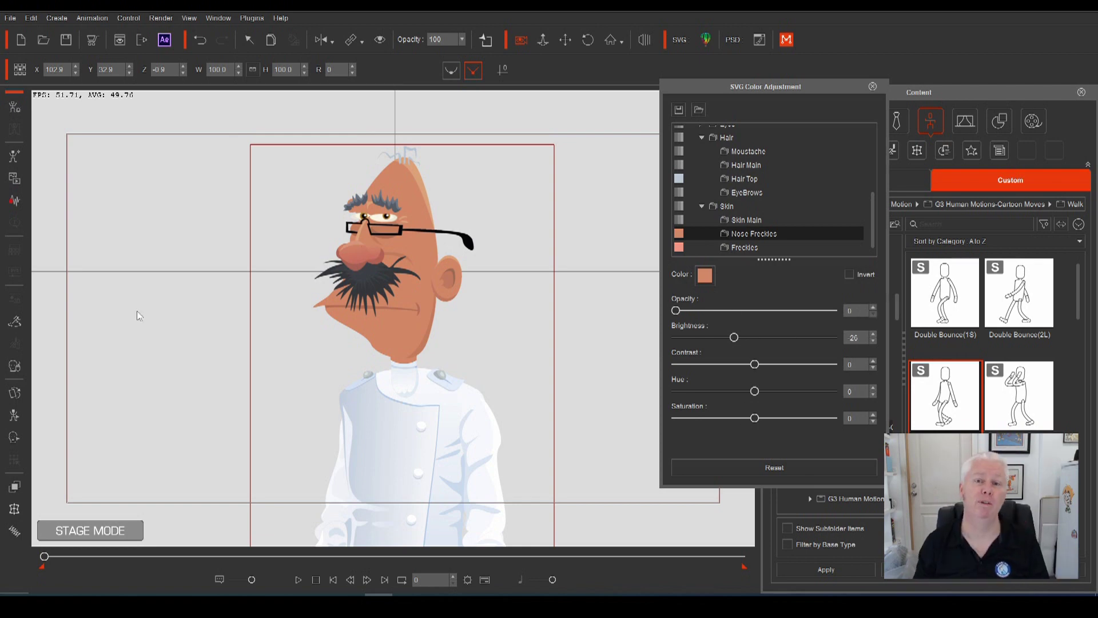